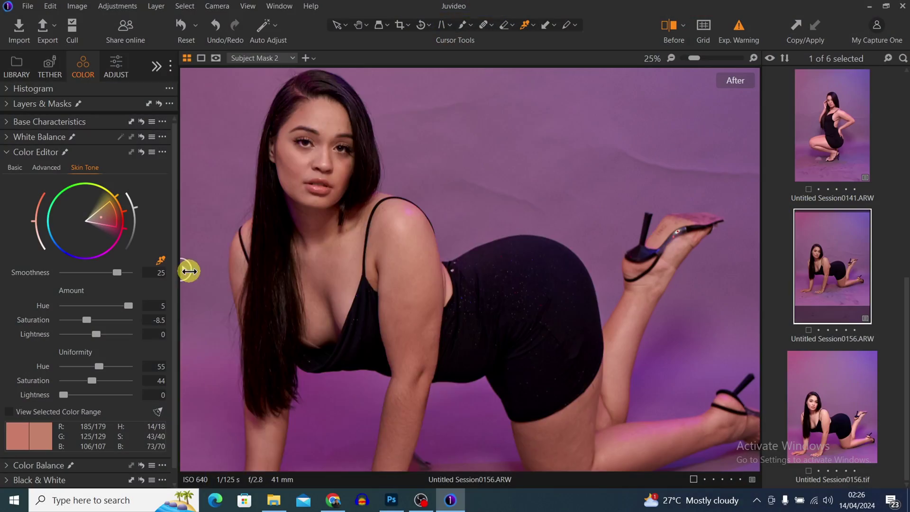
- Drag the before/after divider across the kneeling-model edit to compare it with the original
drag(189, 272, 161, 268)
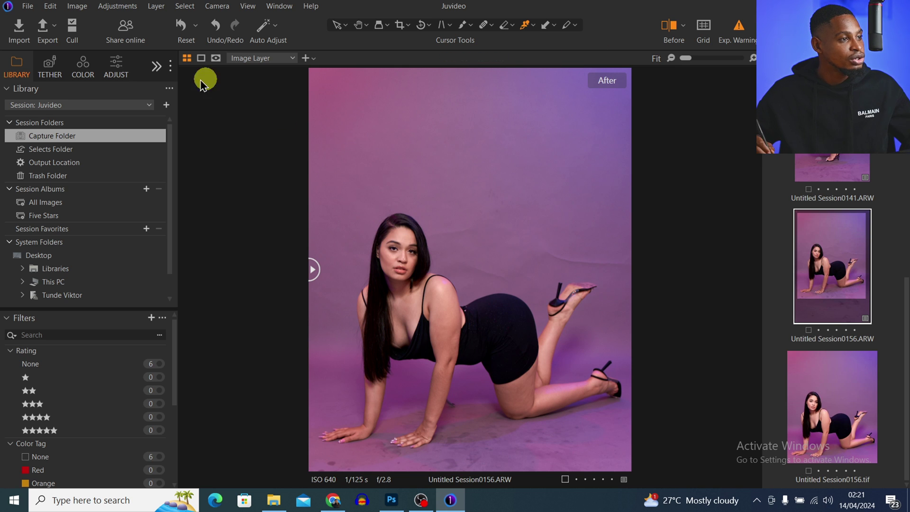
- Reset all adjustments on Untitled Session0156.ARW, then zoom to 50% and back to Fit
click(181, 27)
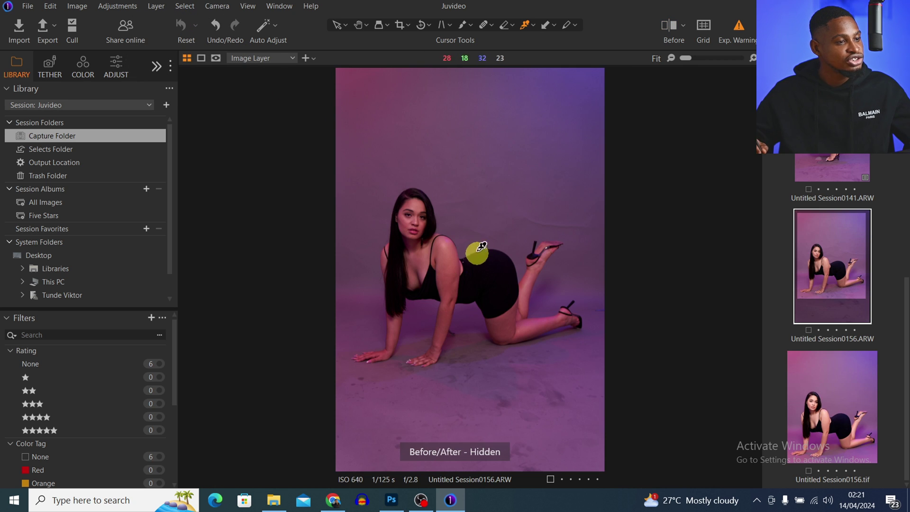
click(355, 26)
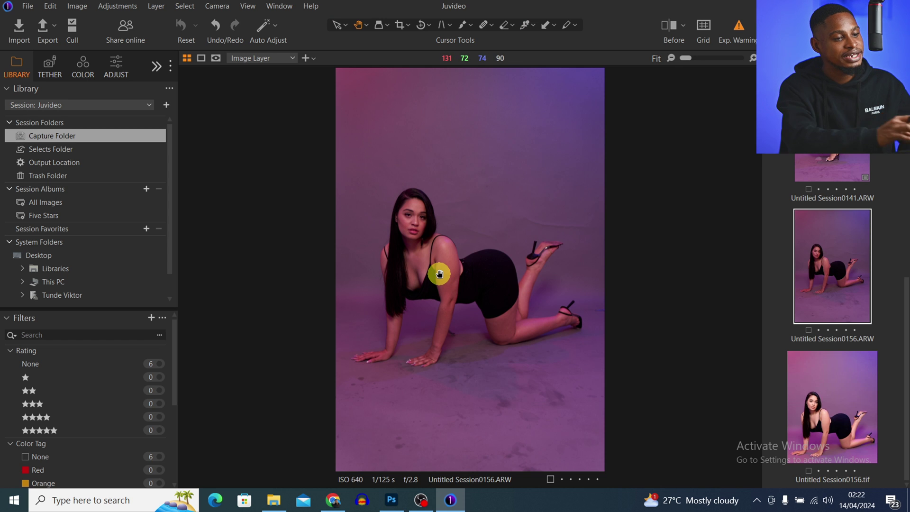
click(439, 274)
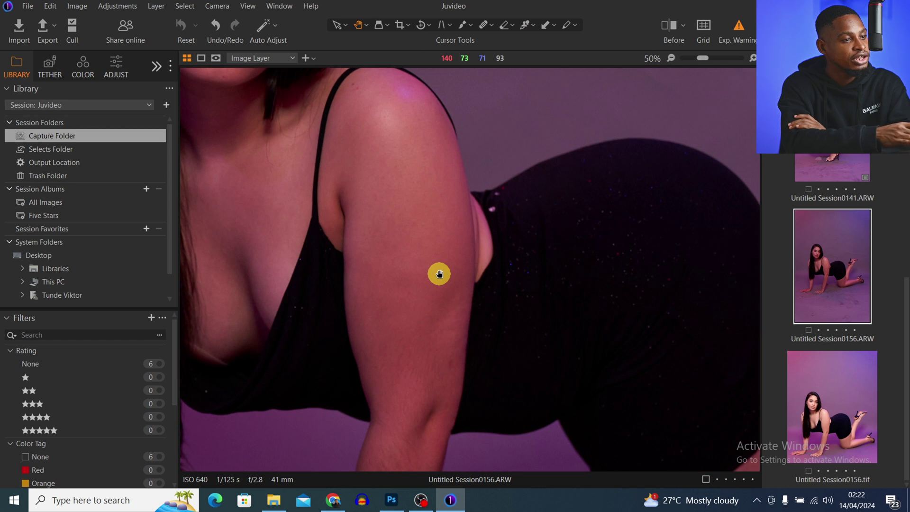
click(440, 275)
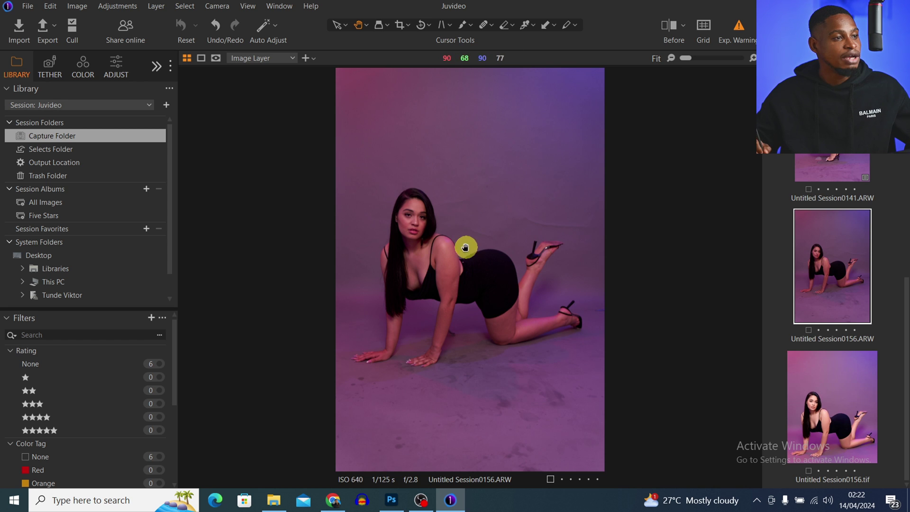
- Crop the photo to a 4x5 ratio around the kneeling model, trimming top and bottom
click(401, 25)
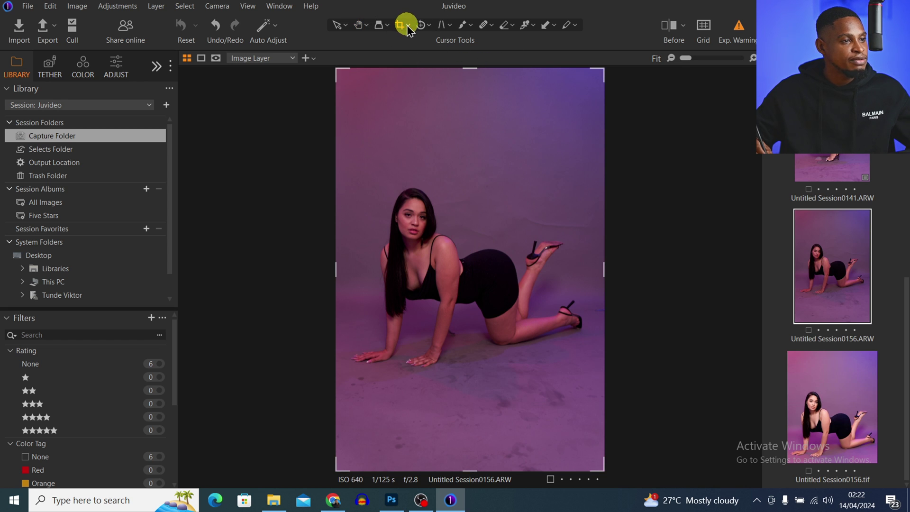
click(408, 26)
click(422, 178)
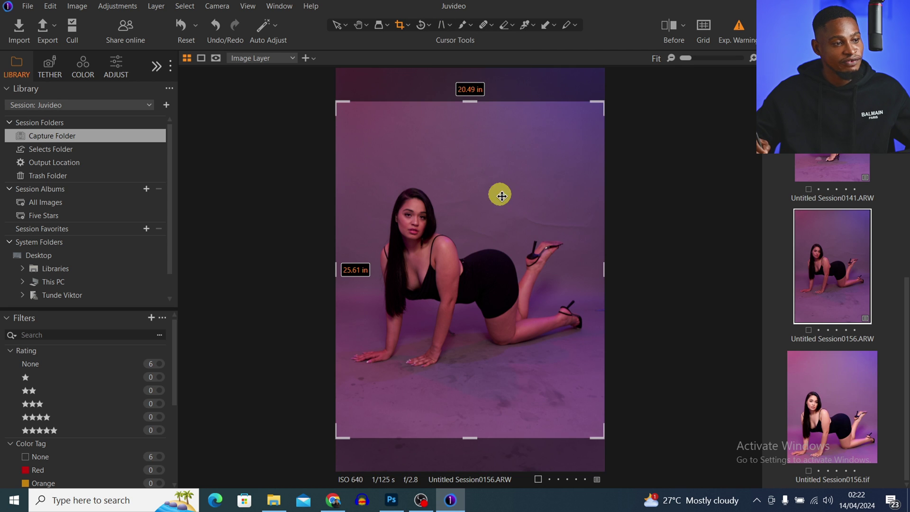
drag(502, 209, 502, 183)
key(h)
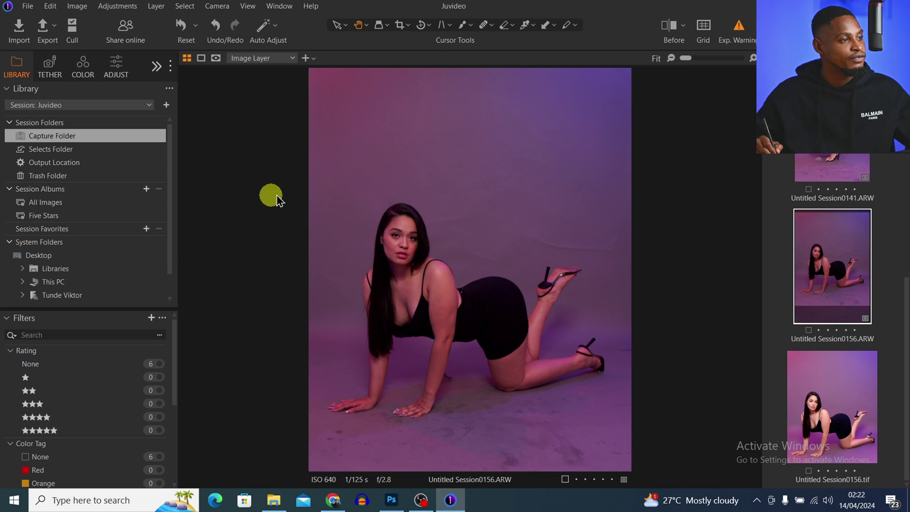
click(220, 110)
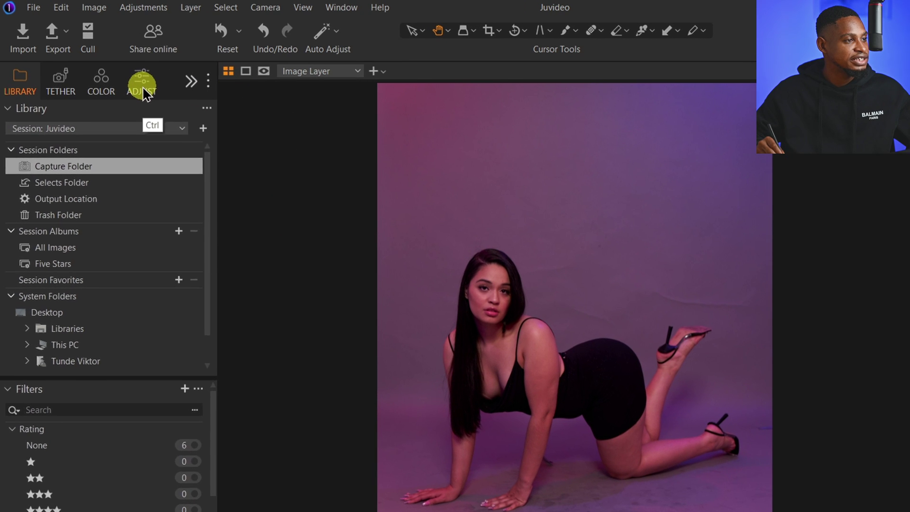
- In the Adjust tab, raise Exposure to 0.53 and pull Highlight down to -54
click(118, 71)
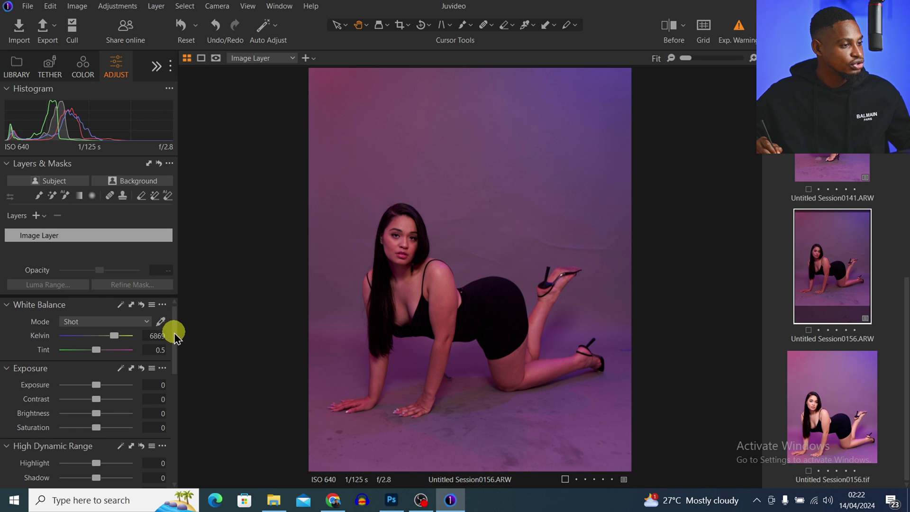
drag(175, 337, 173, 356)
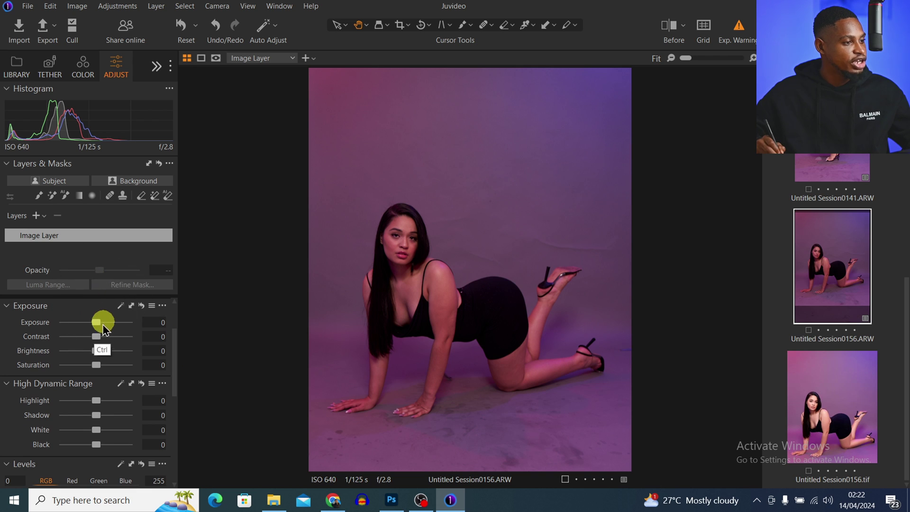
drag(98, 324, 102, 326)
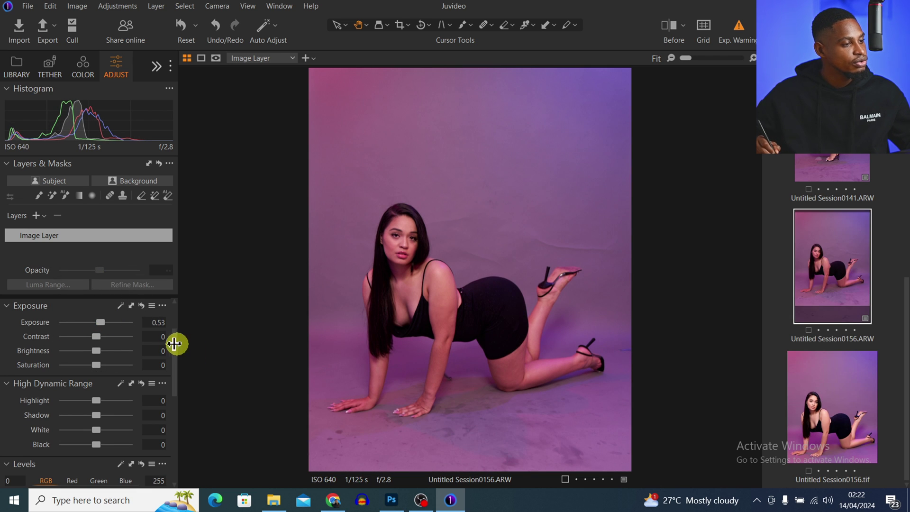
drag(175, 346, 179, 371)
click(38, 332)
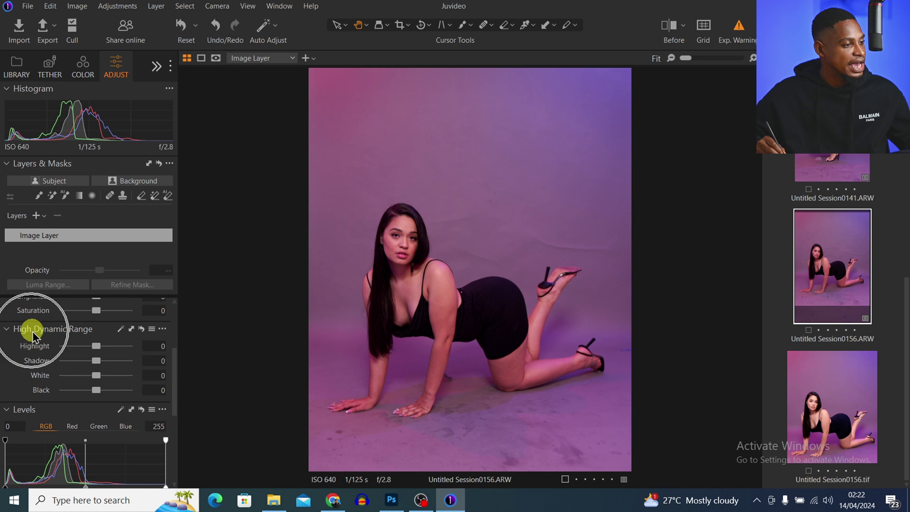
drag(97, 346, 102, 364)
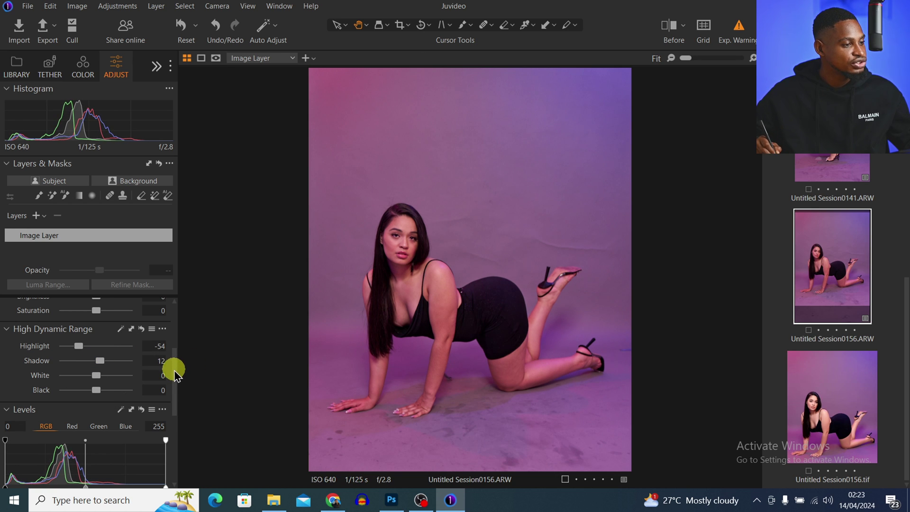
- Set Shadow to 12 and the Levels output to black 4 and white 248
drag(174, 370, 173, 400)
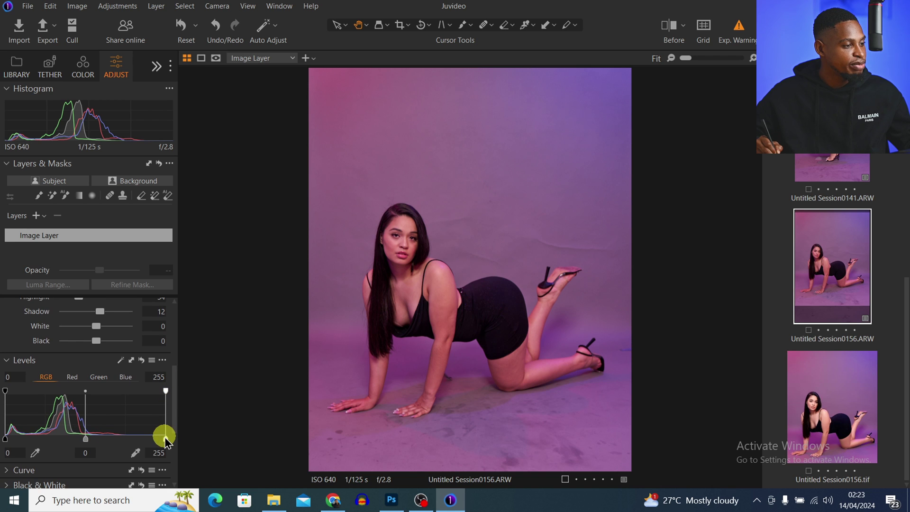
drag(164, 440, 161, 439)
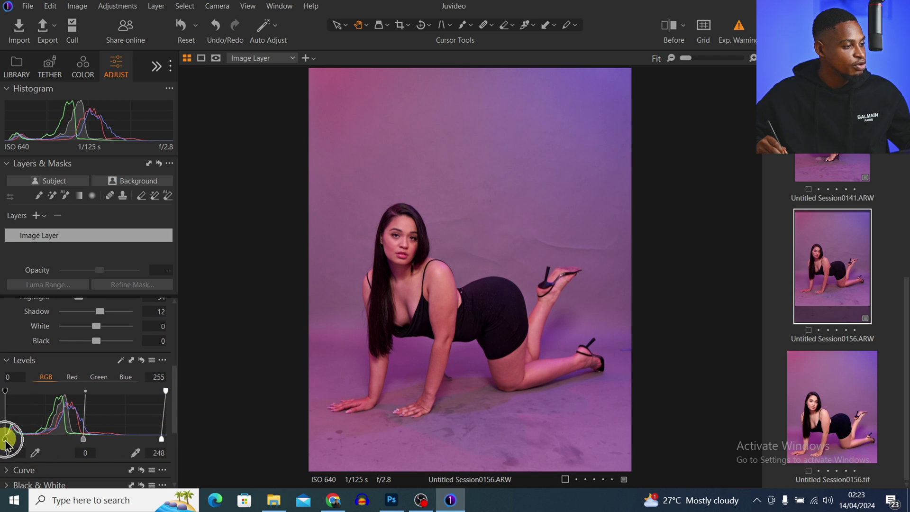
drag(6, 438, 7, 443)
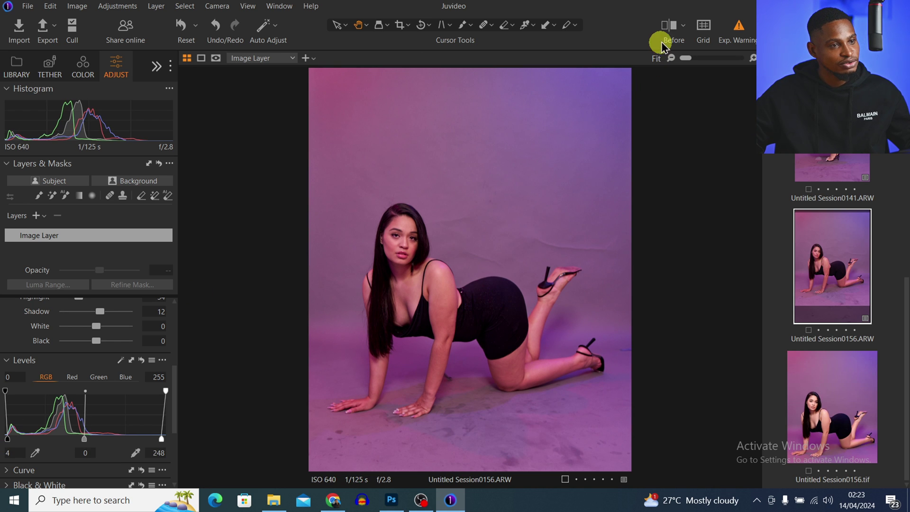
click(668, 27)
- Sweep the before/after divider across the photo, then auto-mask the model as a Subject layer
drag(462, 267, 248, 317)
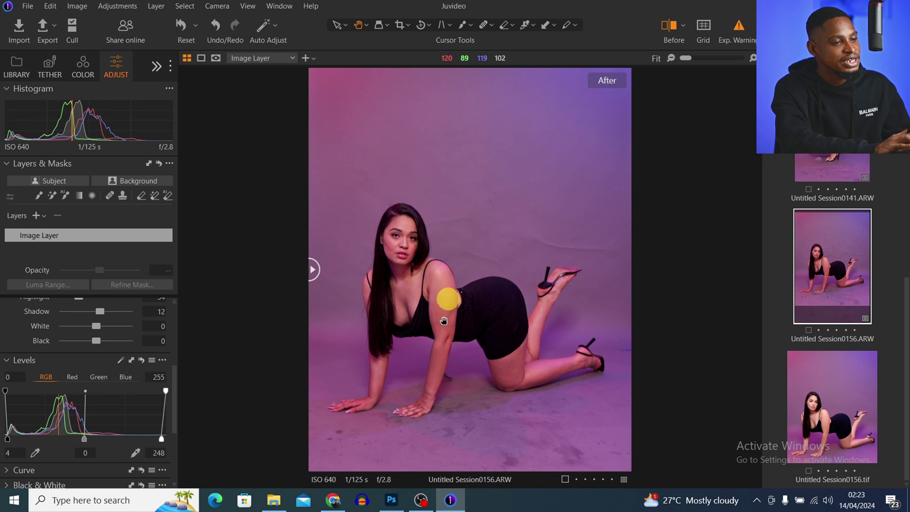
click(55, 181)
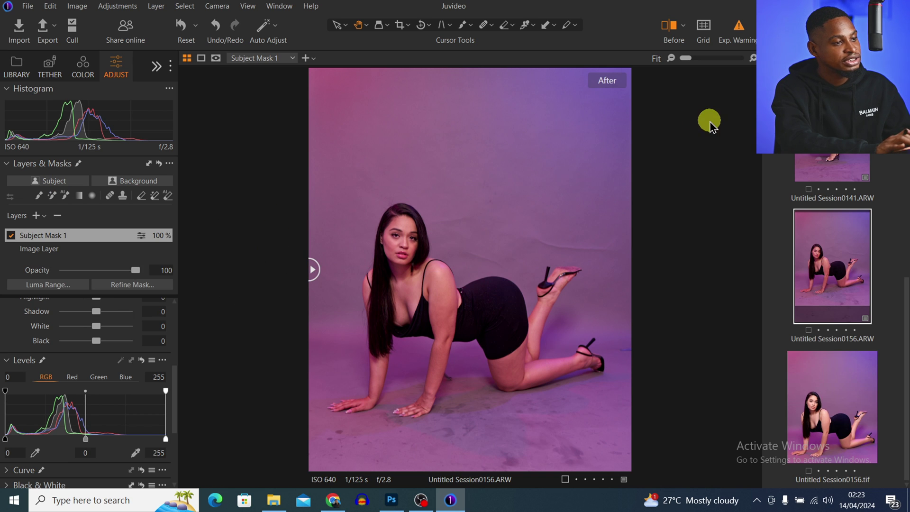
- Preview the Subject Mask 1 overlay and give that mask white balance 6680 K, tint -5.4
click(728, 277)
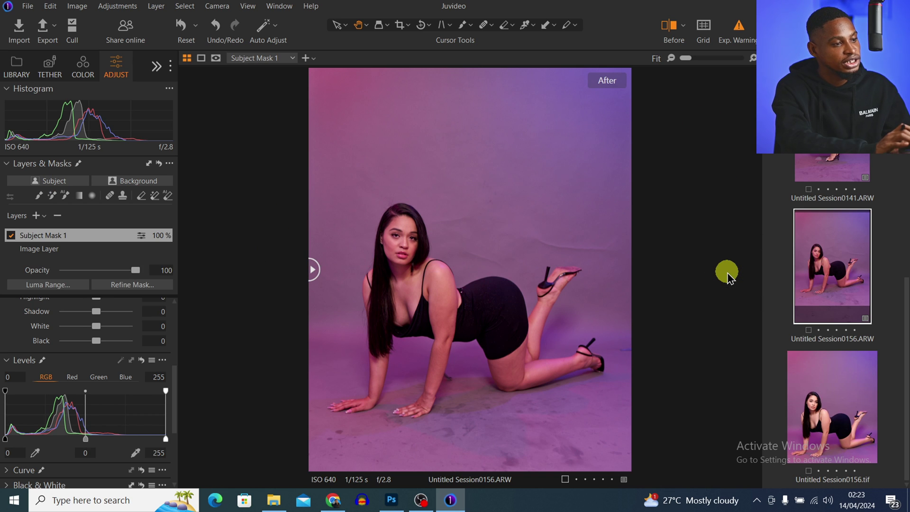
key(m)
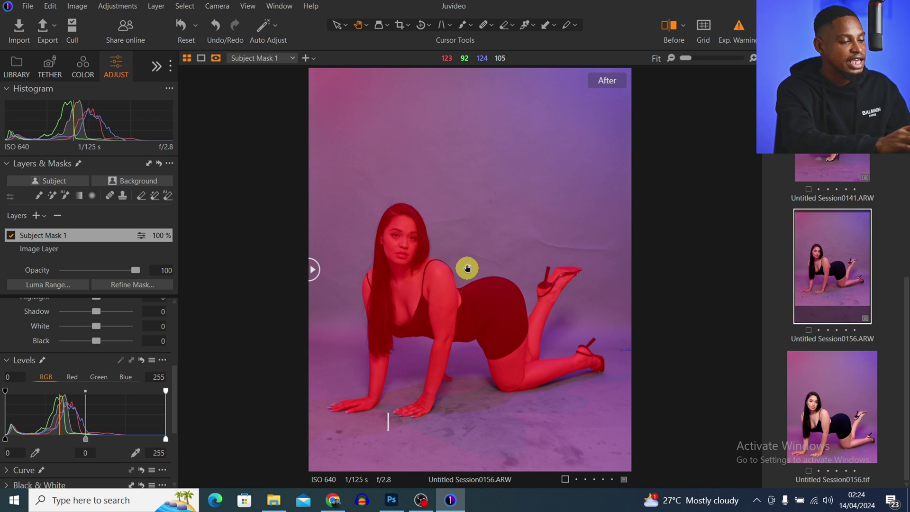
key(m)
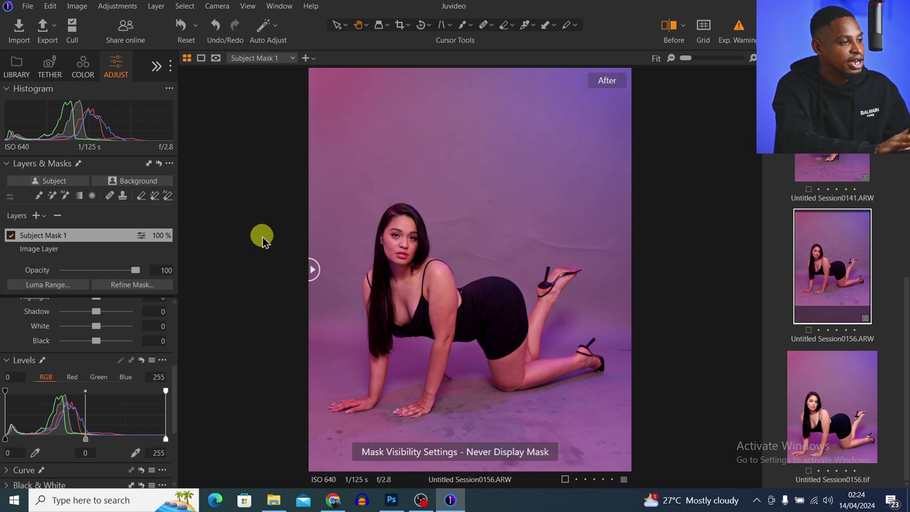
drag(174, 407, 178, 338)
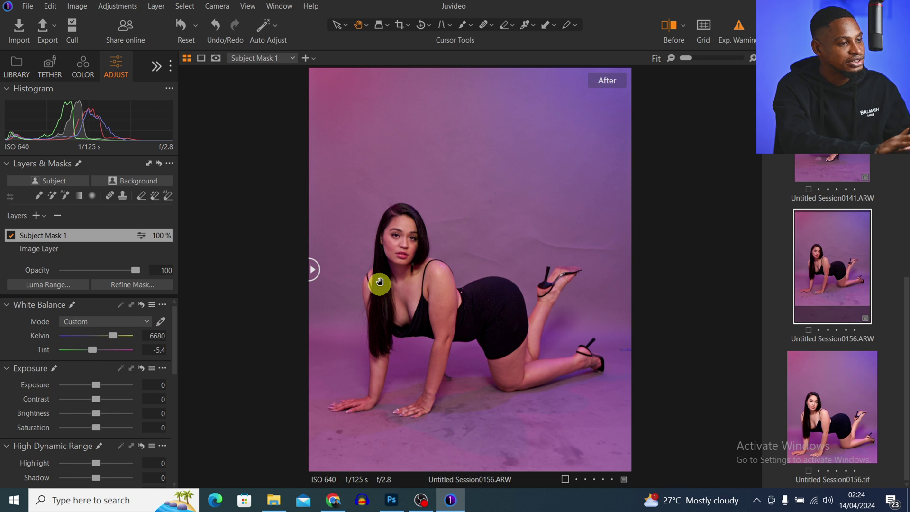
- Zoom to 25% toward her shoulder and generate a second subject mask of the model
scroll(441, 289, up, 2)
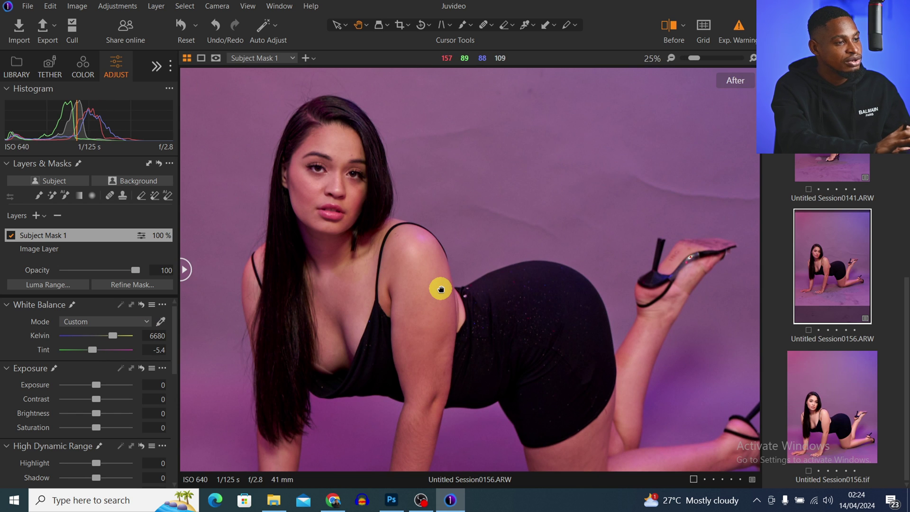
drag(441, 288, 496, 235)
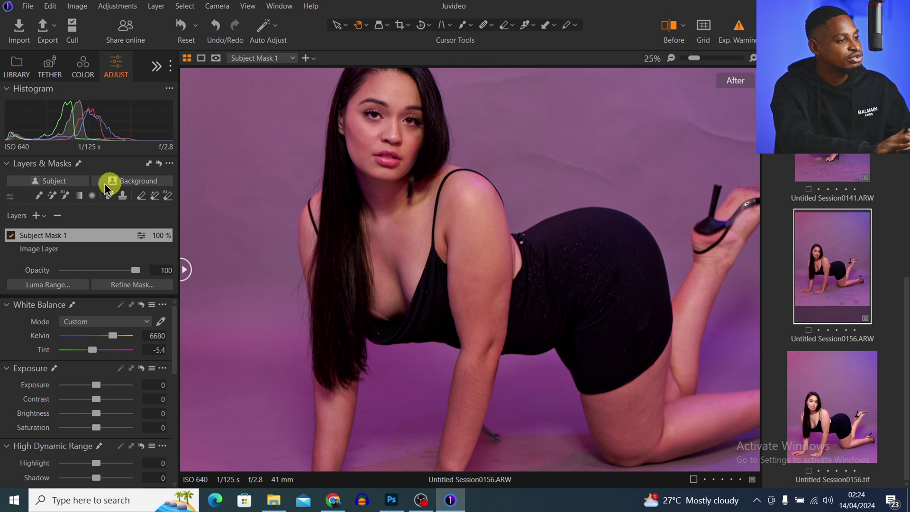
click(55, 182)
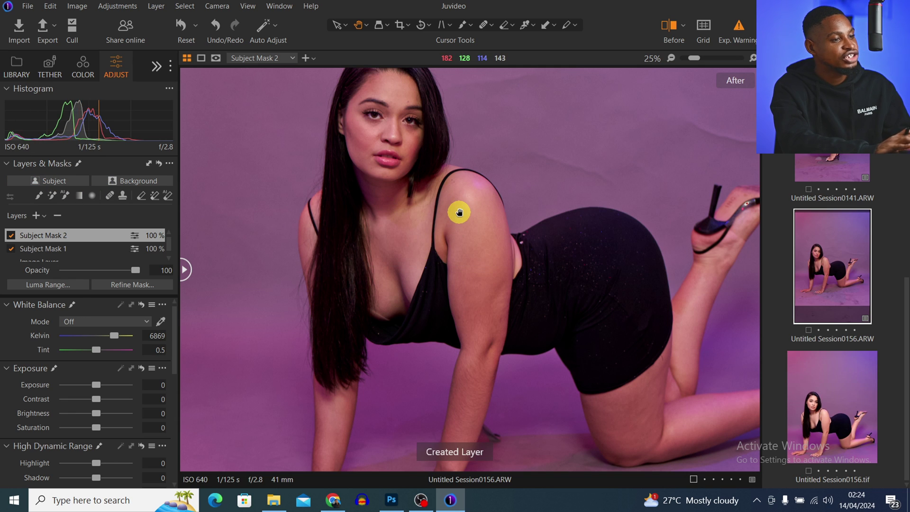
- Sample the model's arm skin with the Color Editor's Skin Tone picker on Subject Mask 2
key(m)
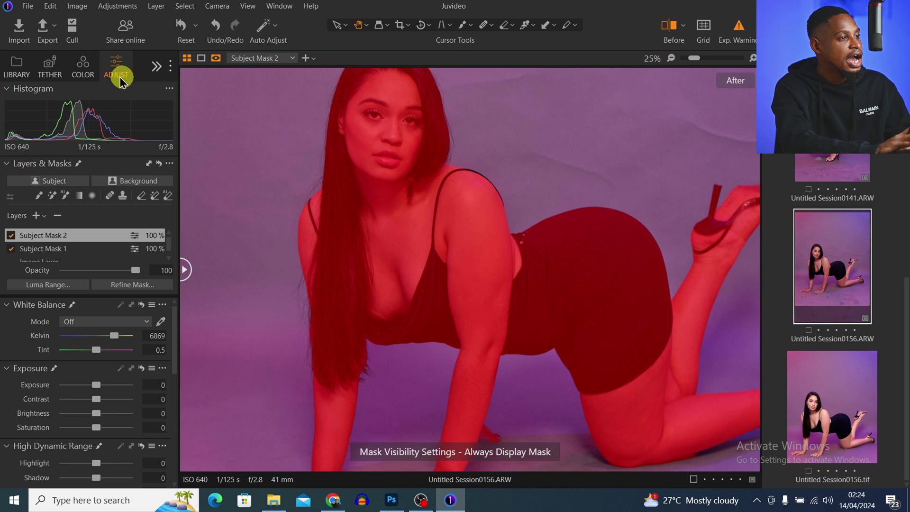
click(83, 67)
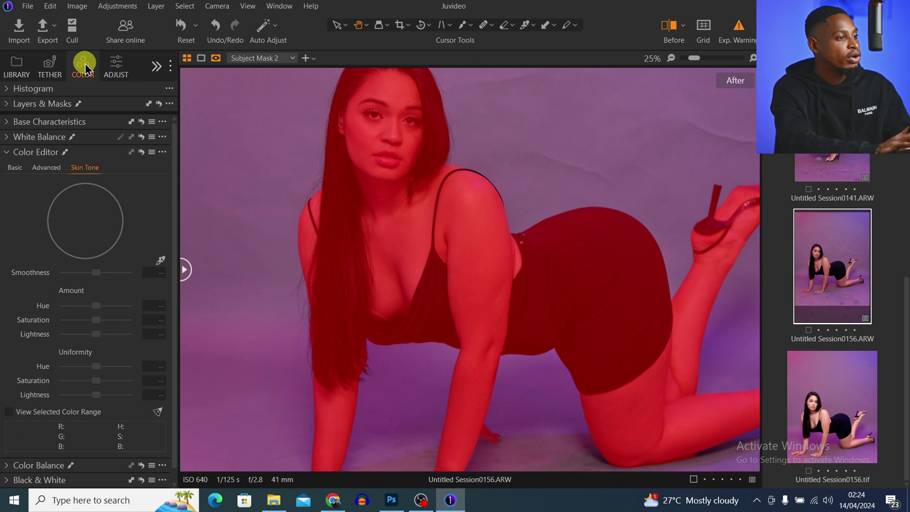
click(89, 169)
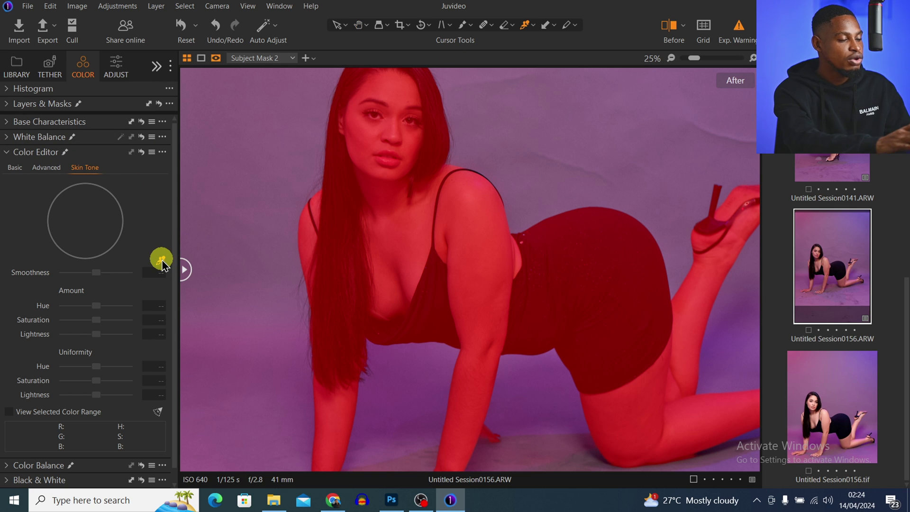
click(161, 261)
key(m)
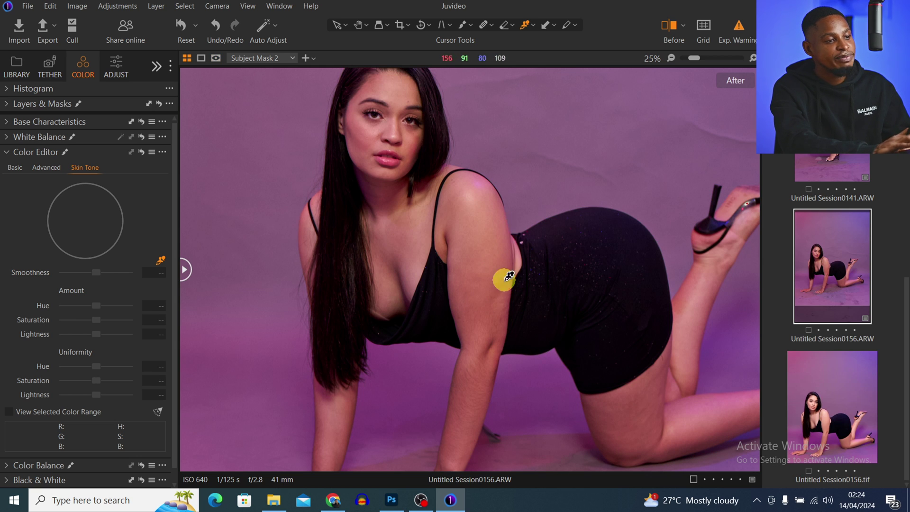
click(495, 232)
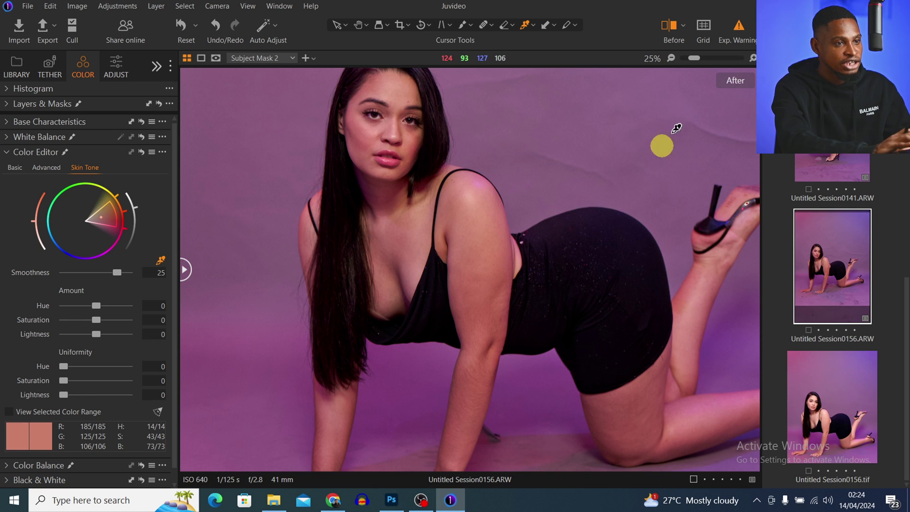
- Fit the photo, then shift the skin tone Amount hue to 5 and desaturate it
click(692, 59)
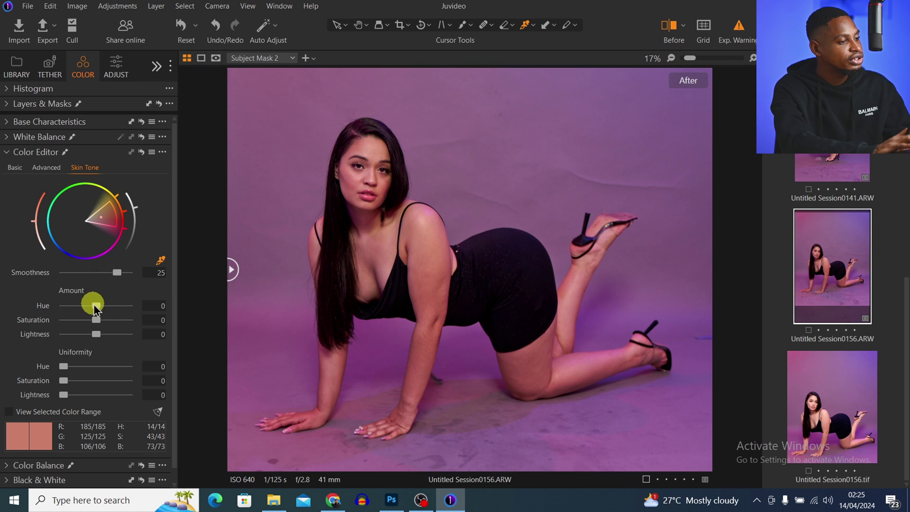
drag(95, 308, 137, 311)
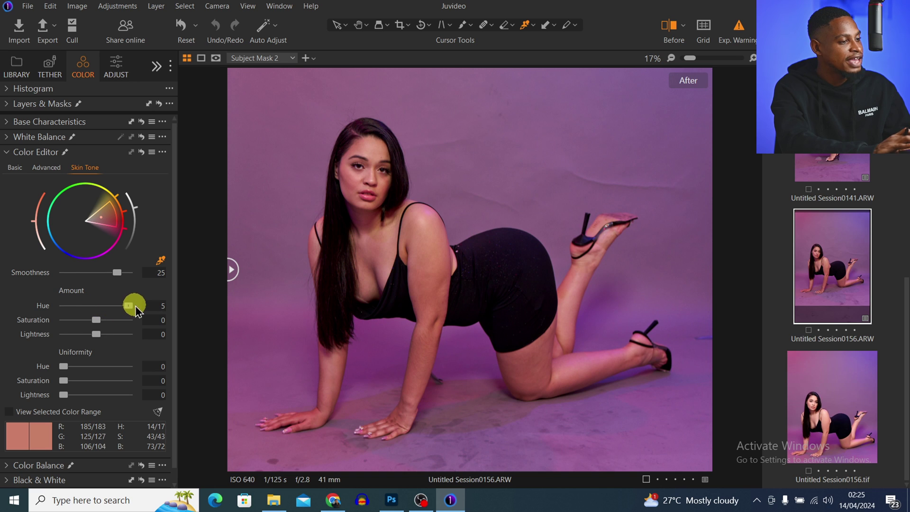
click(97, 321)
drag(97, 320, 50, 320)
click(386, 298)
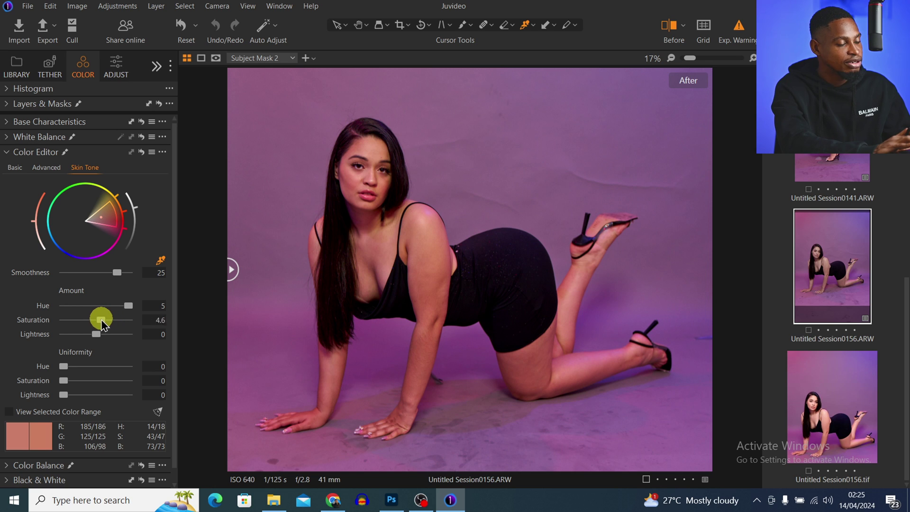
drag(97, 323, 84, 324)
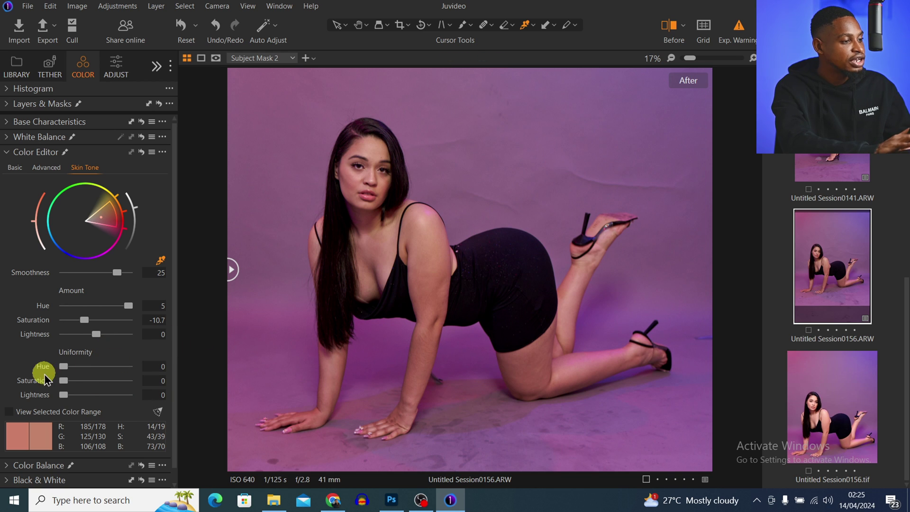
- Set skin Uniformity hue 55 and saturation 44, settling Amount saturation at -8.5
click(63, 367)
drag(65, 369, 84, 370)
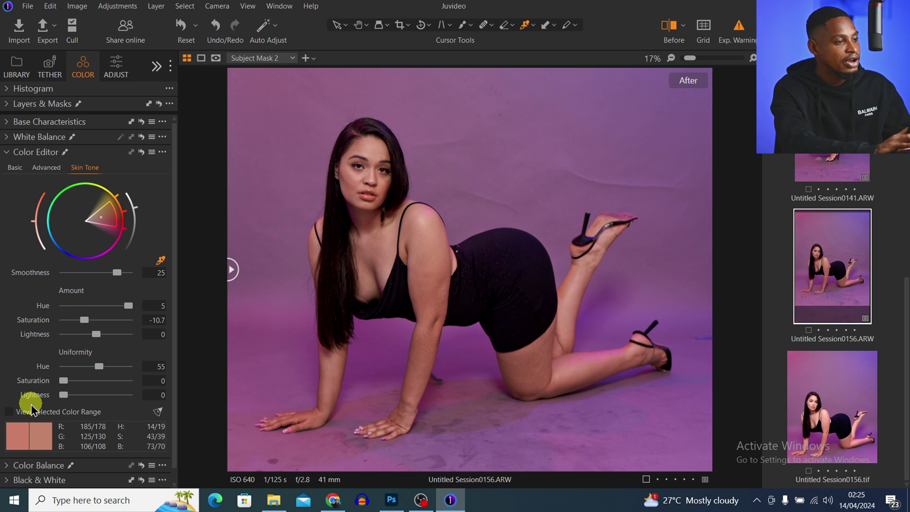
drag(64, 382, 87, 380)
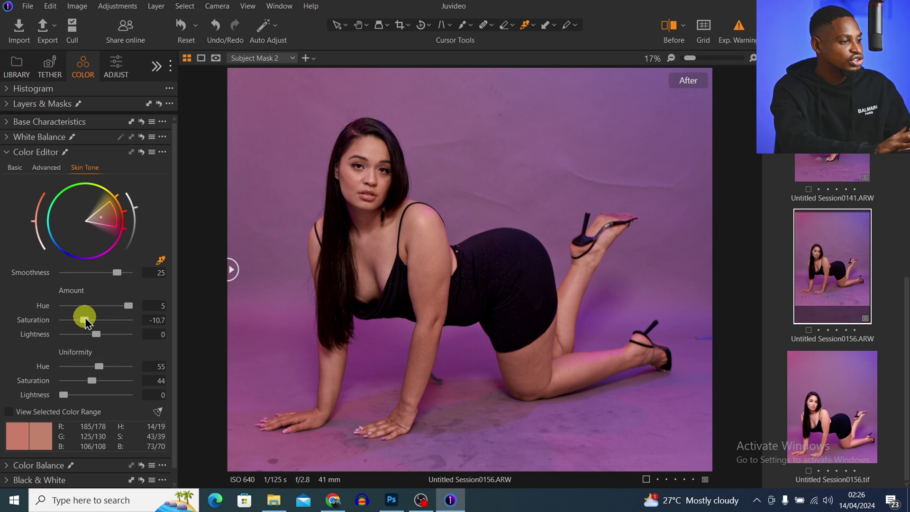
drag(87, 317, 87, 318)
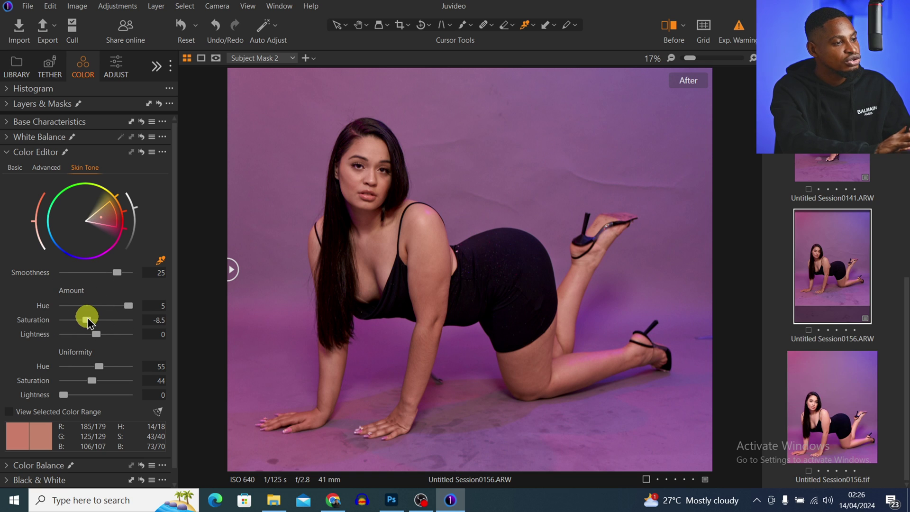
scroll(468, 209, up, 1)
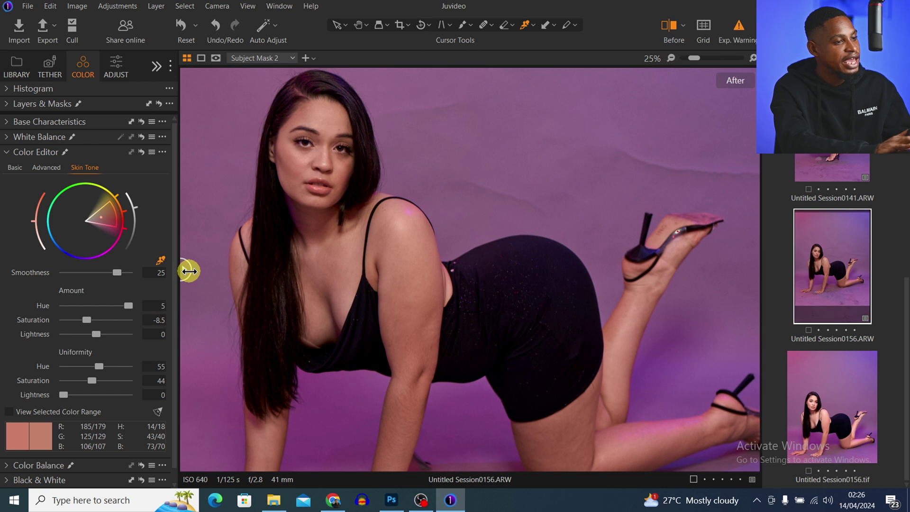
mouse_move(190, 277)
mouse_down()
mouse_move(606, 264)
mouse_move(189, 266)
mouse_up()
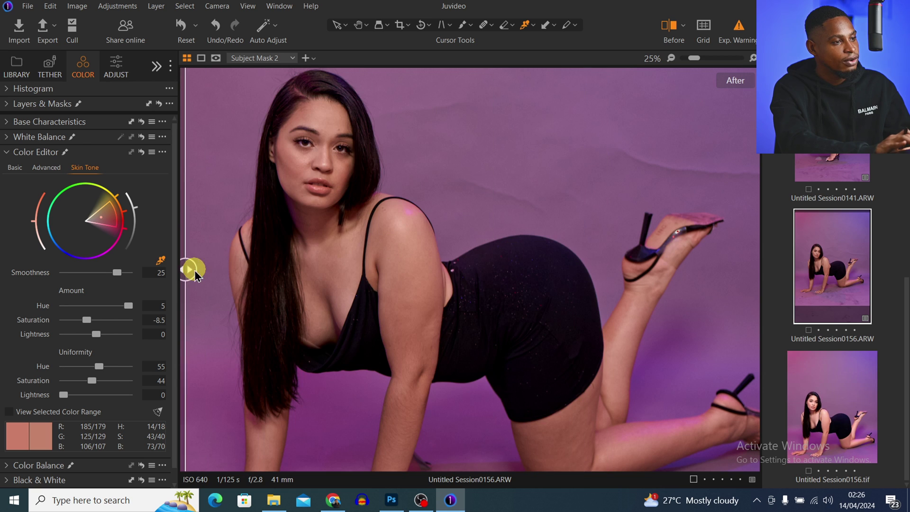
scroll(518, 205, down, 1)
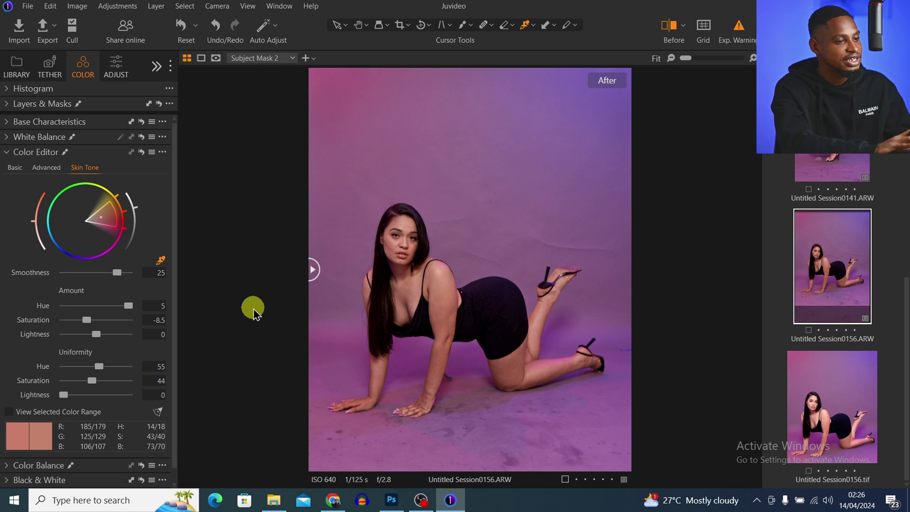
drag(313, 268, 236, 274)
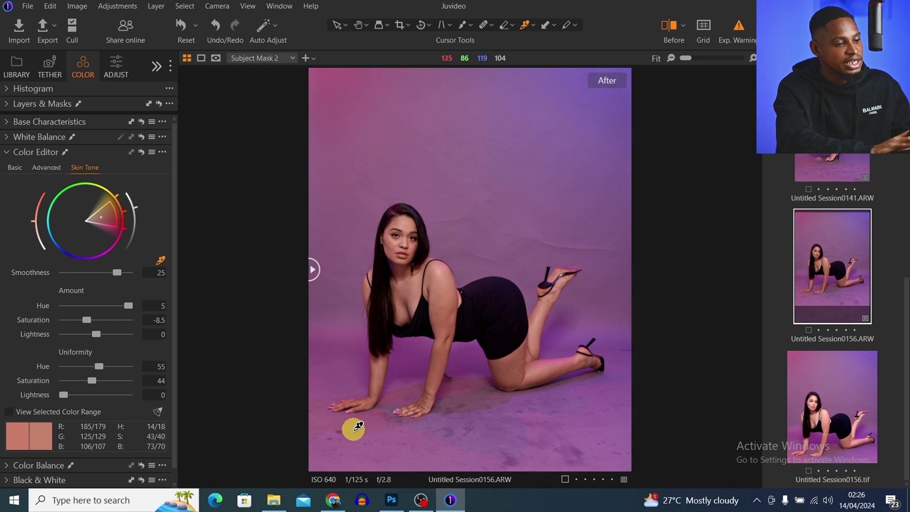
click(453, 427)
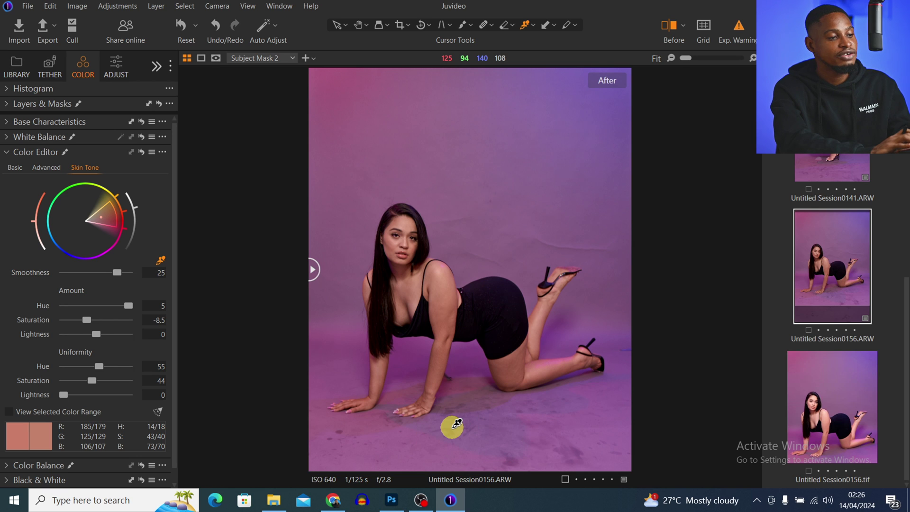
- Send the photo to Adobe Photoshop 2024 as an edit variant TIFF
right_click(841, 257)
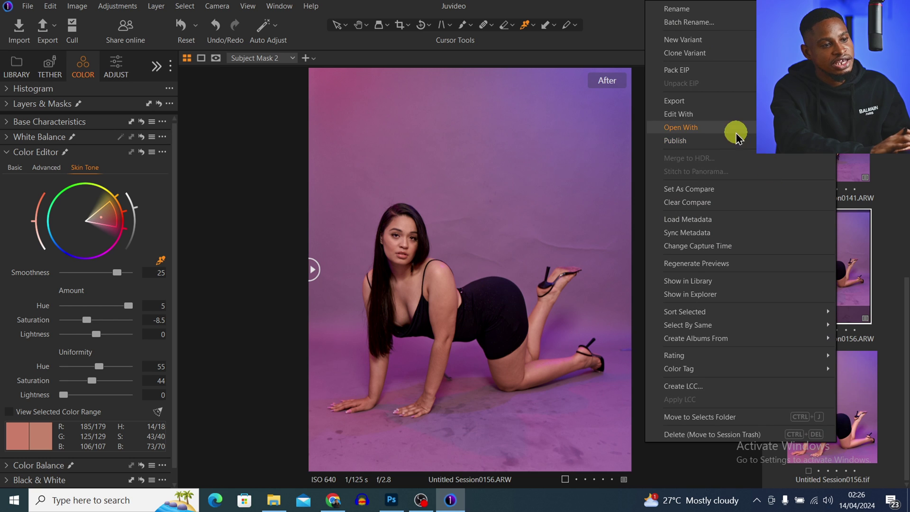
mouse_move(701, 114)
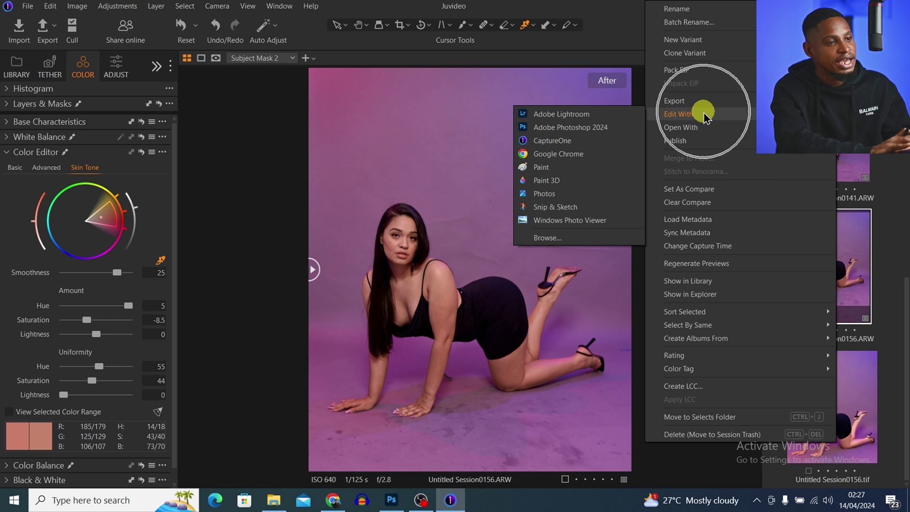
click(588, 129)
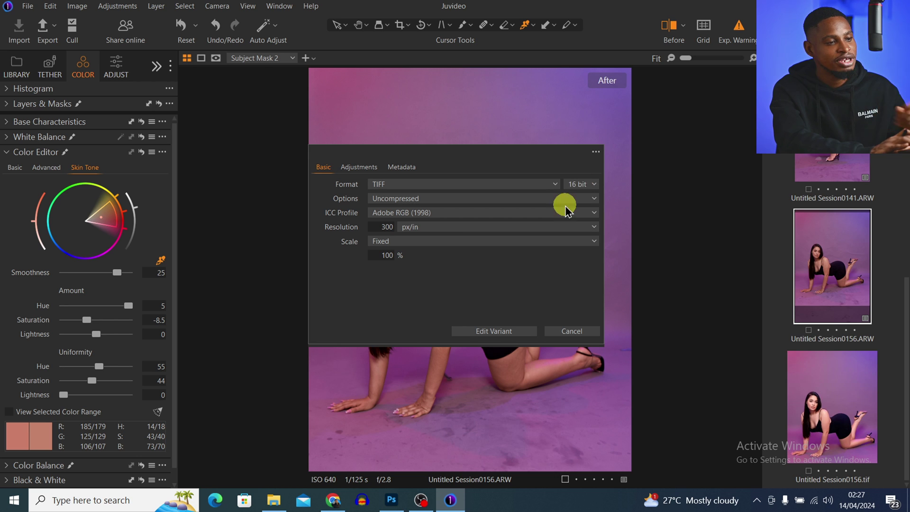
click(484, 332)
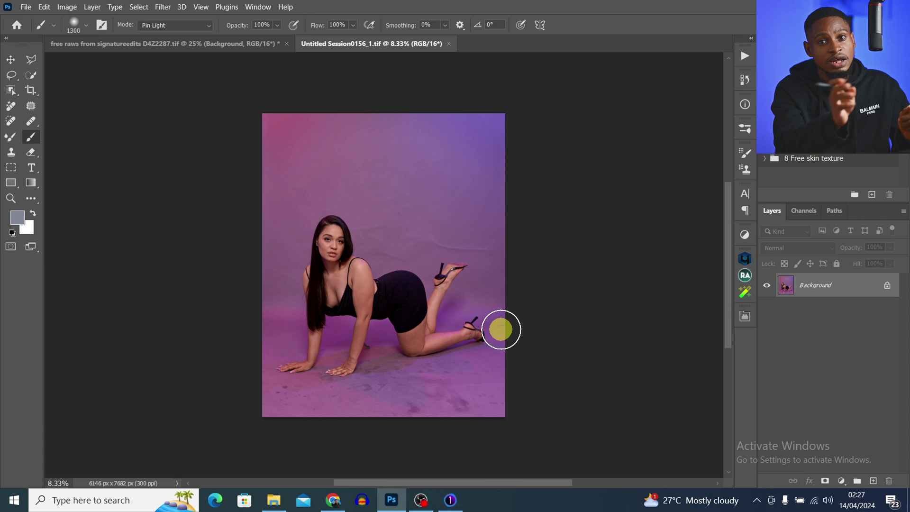
- Duplicate Background to Layer 1 and run Retouch4me Clean Backdrop on it
click(840, 288)
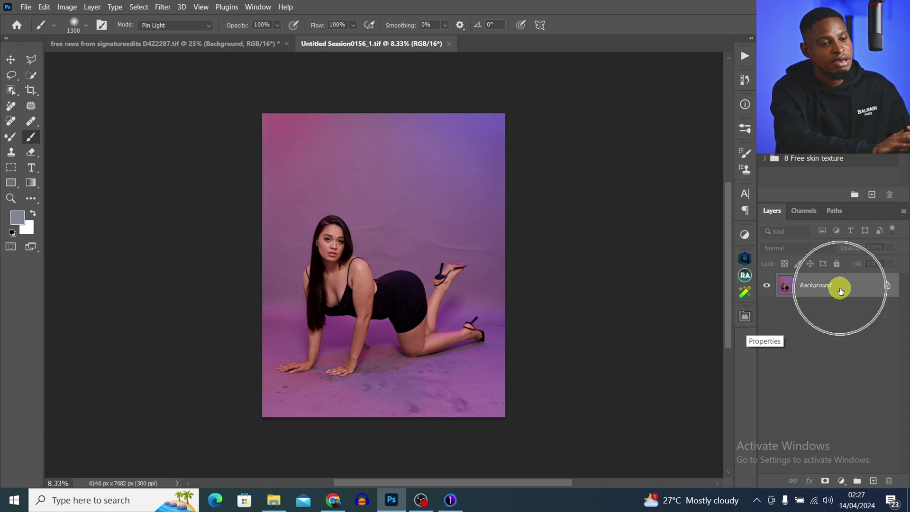
key(ctrl+j)
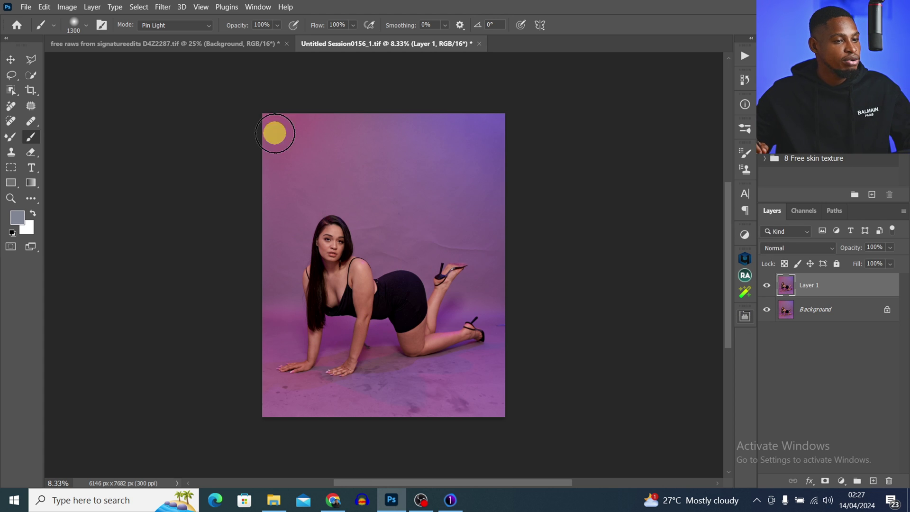
click(163, 6)
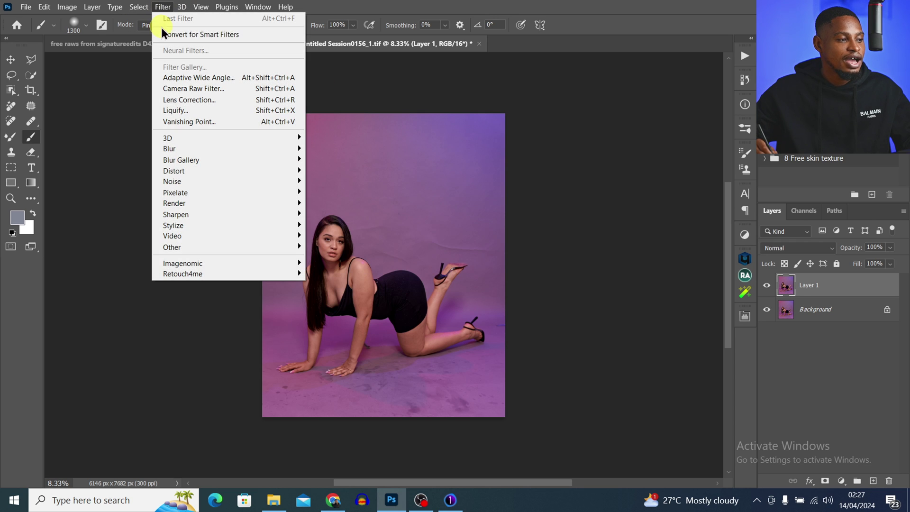
mouse_move(212, 274)
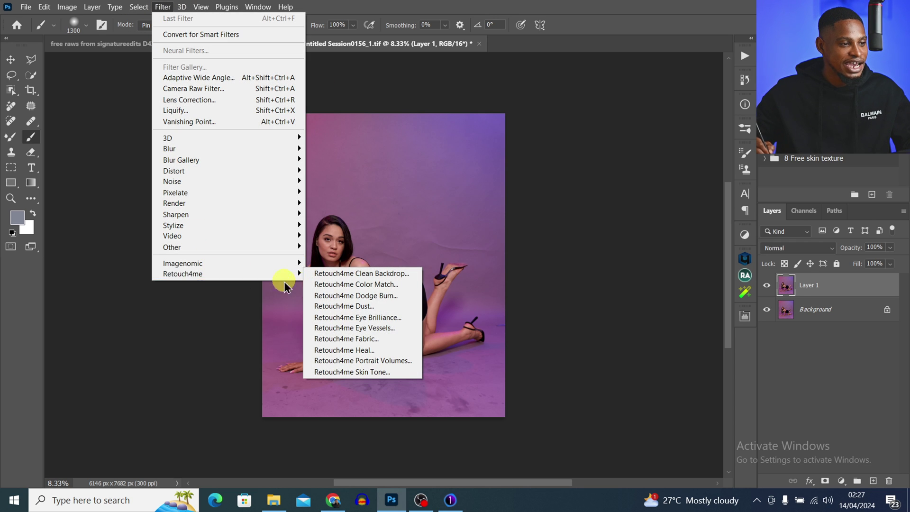
click(375, 273)
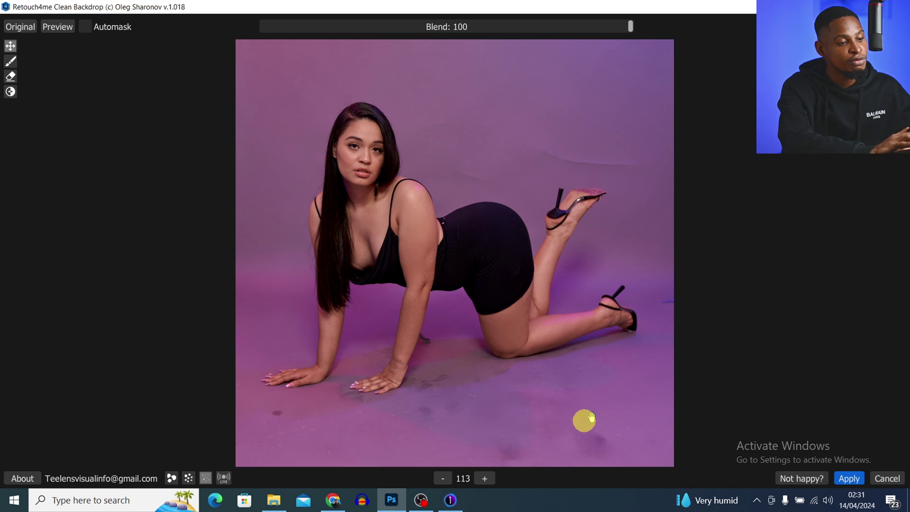
- Apply the Clean Backdrop cleanup at blend 100, then zoom in on the backdrop near the raised foot
click(849, 478)
mouse_move(457, 240)
mouse_down()
mouse_move(506, 244)
mouse_move(466, 253)
mouse_up()
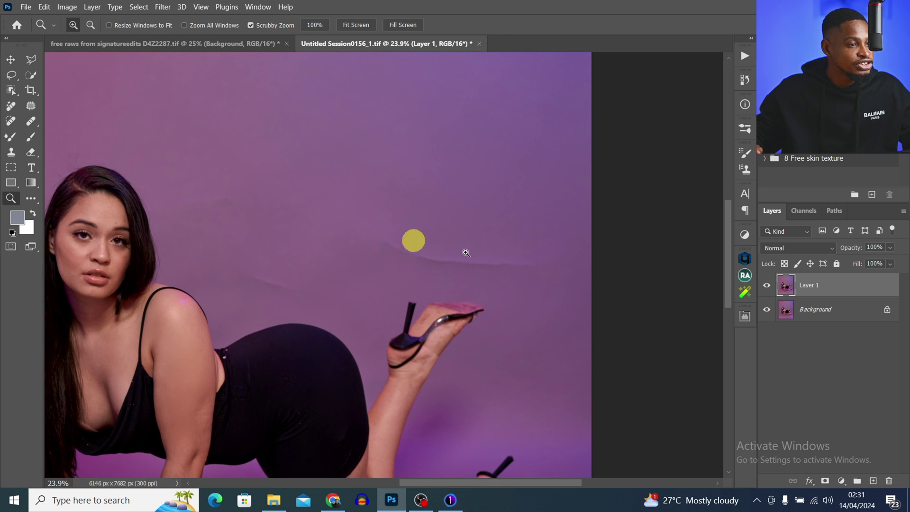
- With the Patch tool, cover the backdrop creases near and above the raised foot with clean backdrop
key(b)
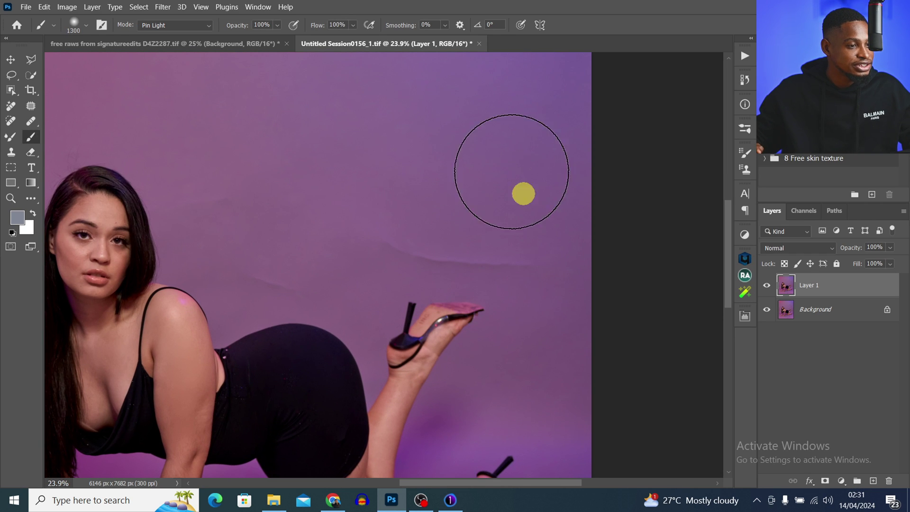
click(30, 107)
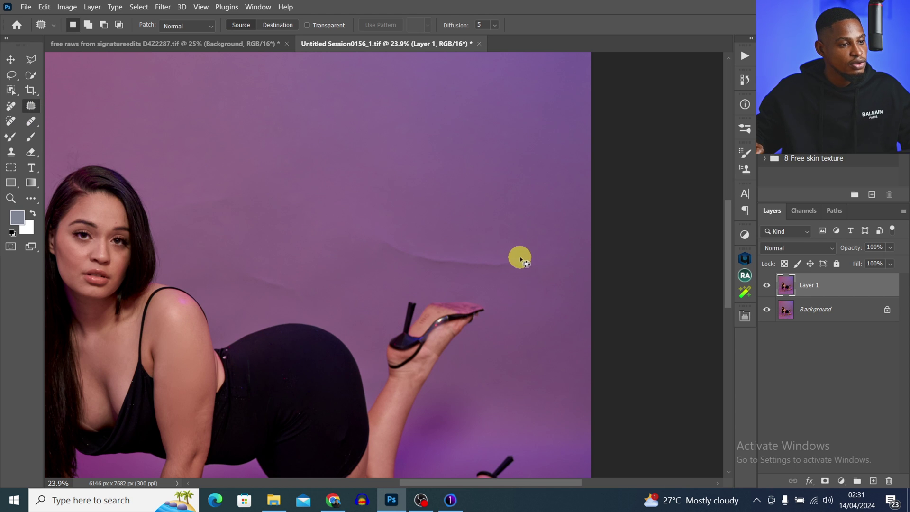
mouse_move(527, 259)
mouse_down()
mouse_move(482, 260)
mouse_move(402, 235)
mouse_move(420, 260)
mouse_move(524, 274)
mouse_move(550, 266)
mouse_move(499, 240)
mouse_move(396, 248)
mouse_move(439, 261)
mouse_move(478, 247)
mouse_move(465, 264)
mouse_move(443, 260)
mouse_move(476, 235)
mouse_up()
mouse_move(248, 262)
mouse_down()
mouse_move(305, 280)
mouse_move(249, 263)
mouse_up()
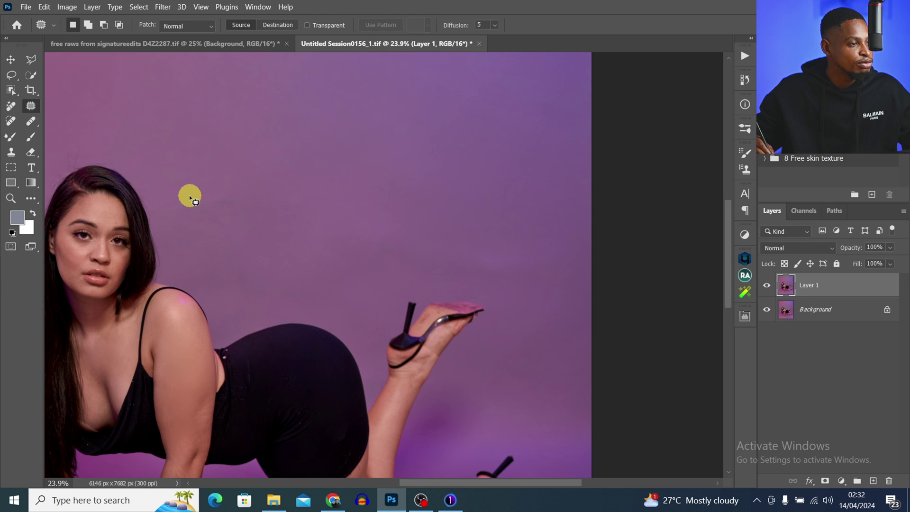
mouse_move(189, 195)
mouse_down()
mouse_move(173, 218)
mouse_move(188, 190)
mouse_move(235, 163)
mouse_up()
key(ctrl+d)
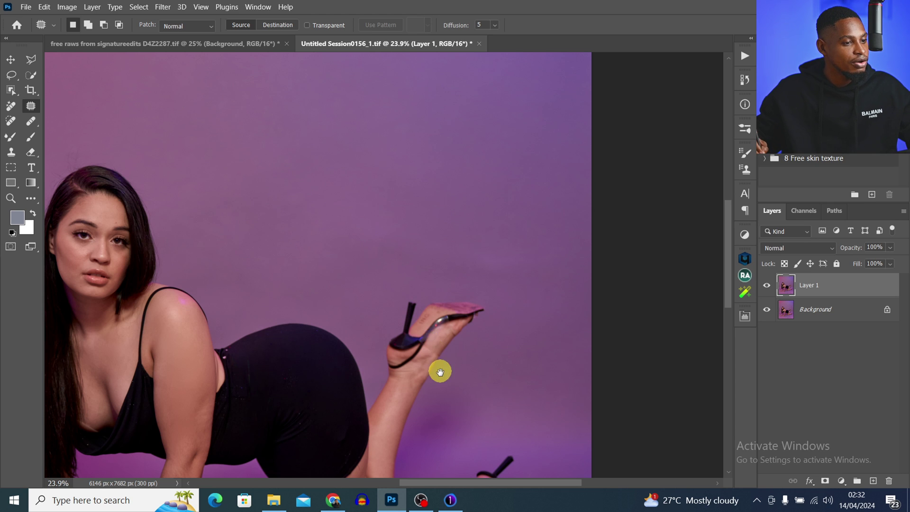
drag(437, 372, 488, 135)
- Patch out the dark blemishes and spots on the floor beneath the model with clean floor
mouse_move(505, 386)
mouse_down()
mouse_move(462, 329)
mouse_move(443, 185)
mouse_up()
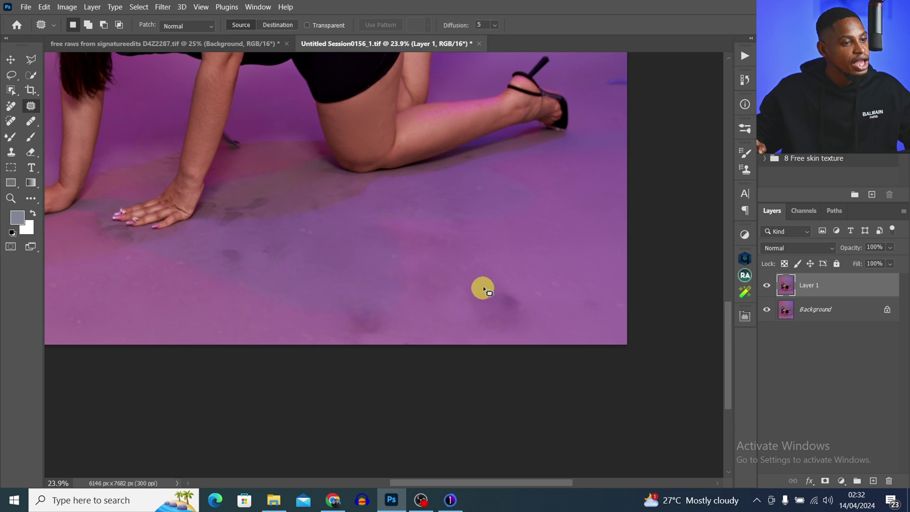
mouse_move(483, 279)
mouse_down()
mouse_move(468, 325)
mouse_move(520, 284)
mouse_move(522, 244)
mouse_up()
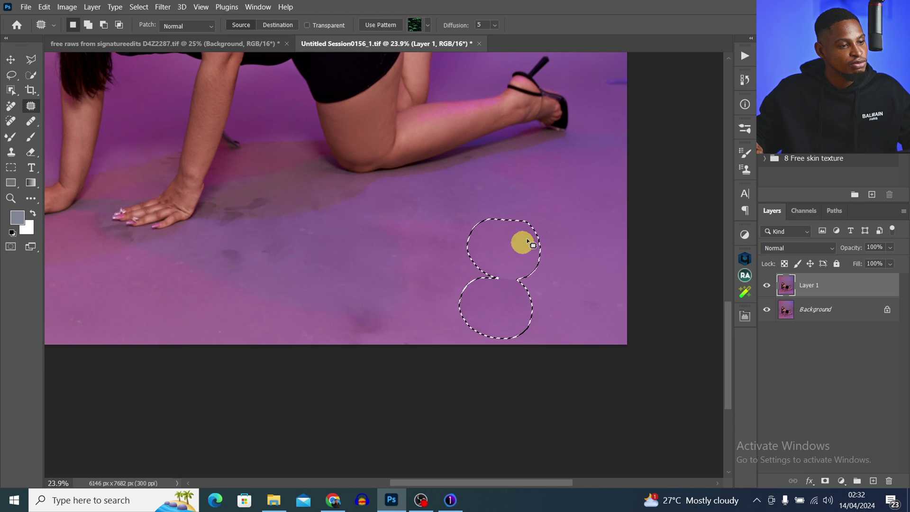
key(ctrl+d)
mouse_move(353, 300)
mouse_down()
mouse_move(409, 325)
mouse_move(372, 290)
mouse_move(386, 260)
mouse_move(412, 262)
mouse_move(396, 279)
mouse_up()
key(ctrl+d)
drag(393, 271, 348, 287)
key(ctrl+d)
drag(319, 234, 338, 243)
key(ctrl+d)
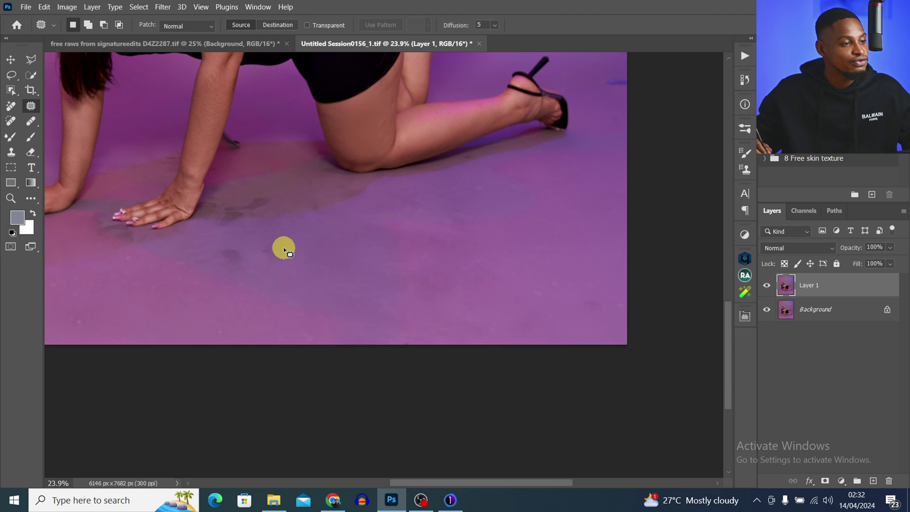
mouse_move(282, 246)
mouse_down()
mouse_move(274, 244)
mouse_move(295, 256)
mouse_move(223, 243)
mouse_move(260, 258)
mouse_up()
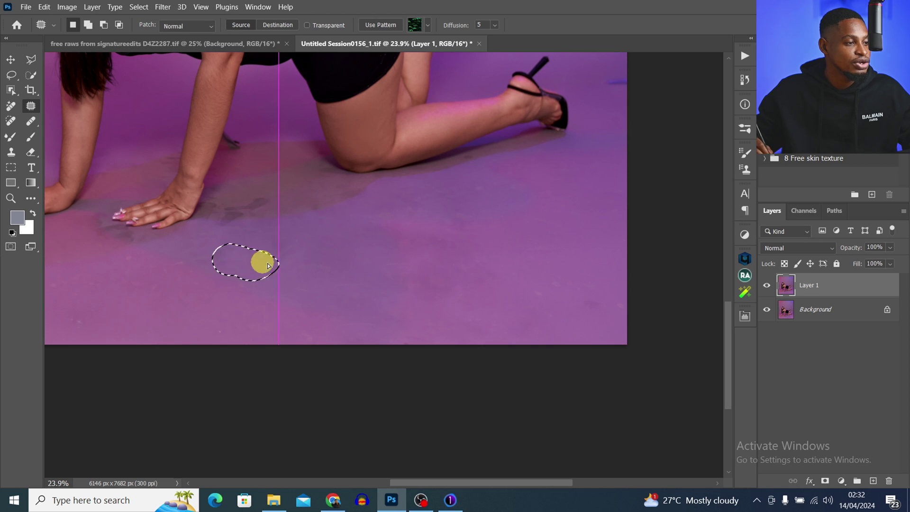
key(ctrl+d)
- With the Remove tool, paint over the dark floor marks near the hand and across the centre
key(j)
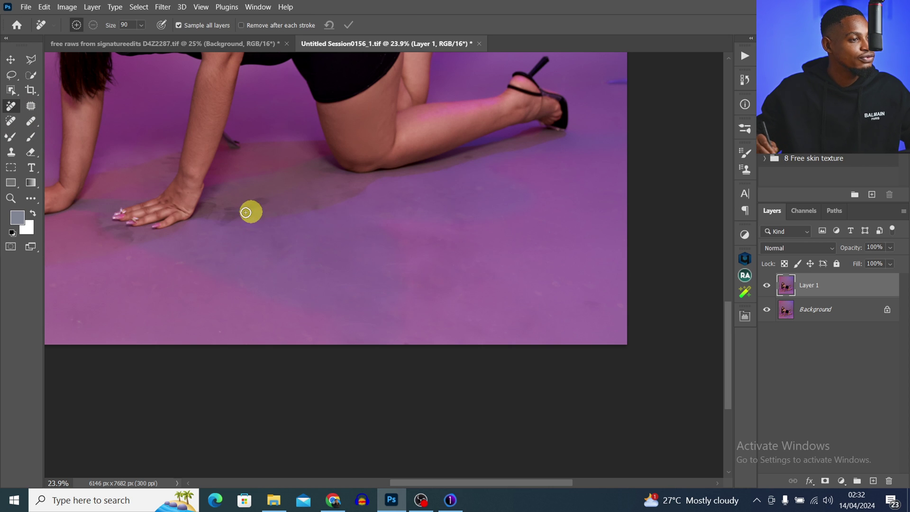
mouse_move(250, 211)
mouse_down()
mouse_move(228, 205)
mouse_move(260, 198)
mouse_move(224, 207)
mouse_move(262, 197)
mouse_move(233, 212)
mouse_move(206, 206)
mouse_up()
mouse_move(323, 198)
mouse_down()
mouse_move(343, 191)
mouse_move(325, 203)
mouse_move(314, 186)
mouse_up()
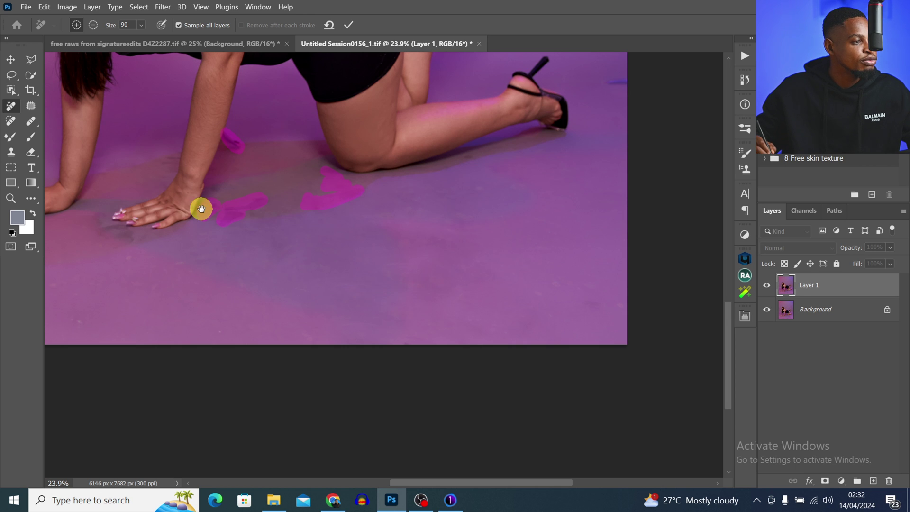
drag(199, 207, 369, 142)
mouse_move(333, 197)
mouse_down()
mouse_move(314, 220)
mouse_move(286, 216)
mouse_up()
click(283, 189)
mouse_move(287, 163)
mouse_down()
mouse_move(252, 162)
mouse_move(291, 171)
mouse_up()
drag(150, 190, 160, 186)
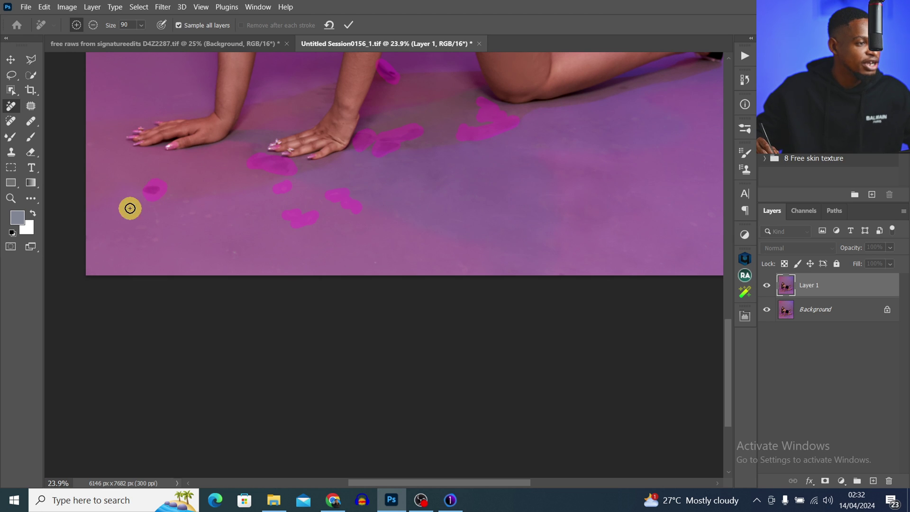
drag(150, 230, 160, 240)
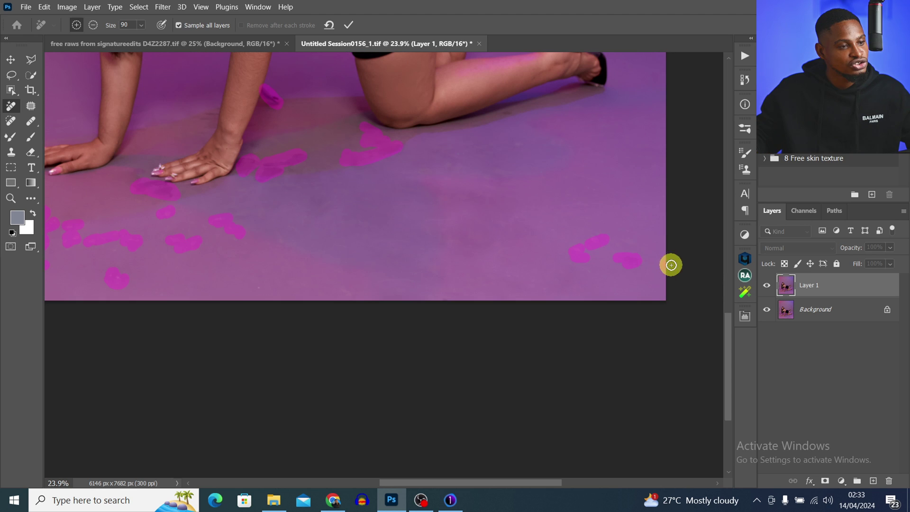
- Mark the right-side floor stains, commit the removal, and hide Layer 1 to compare with the original
drag(520, 149, 538, 144)
drag(496, 177, 484, 185)
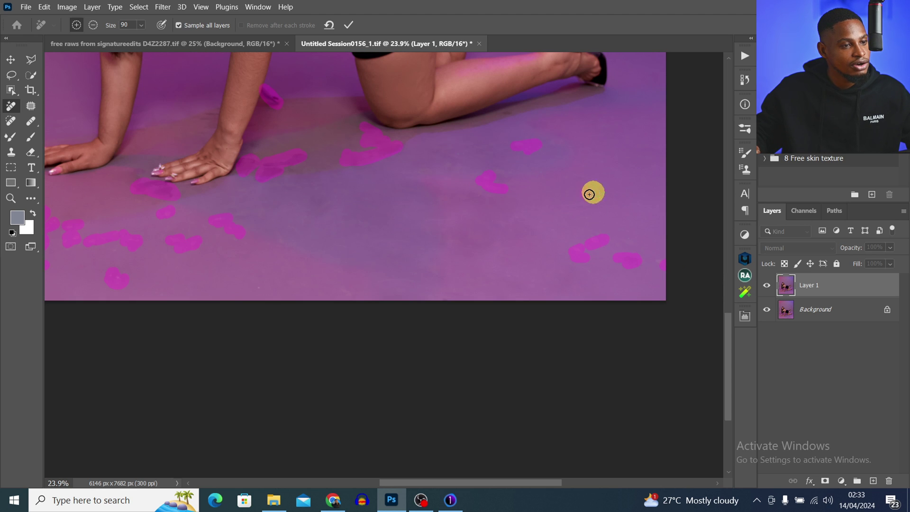
scroll(427, 171, left, 3)
scroll(426, 171, up, 2)
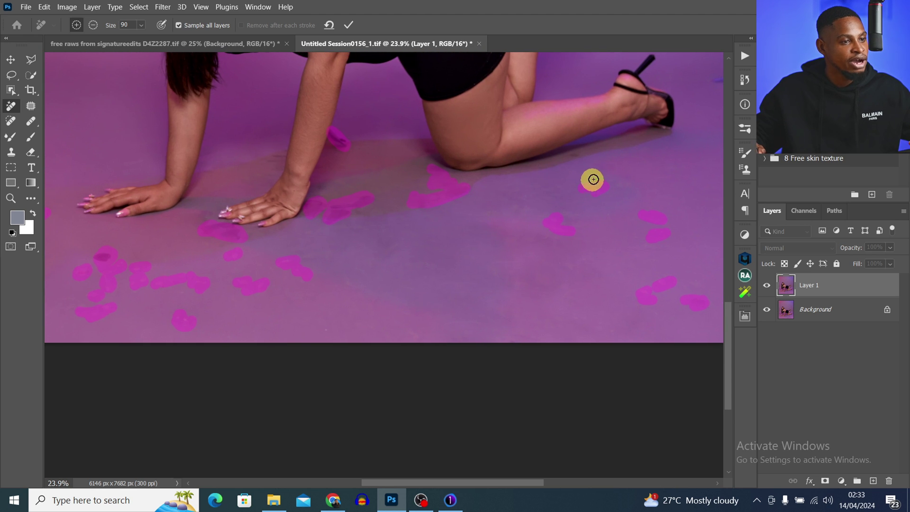
click(574, 155)
scroll(521, 171, right, 3)
scroll(522, 171, up, 1)
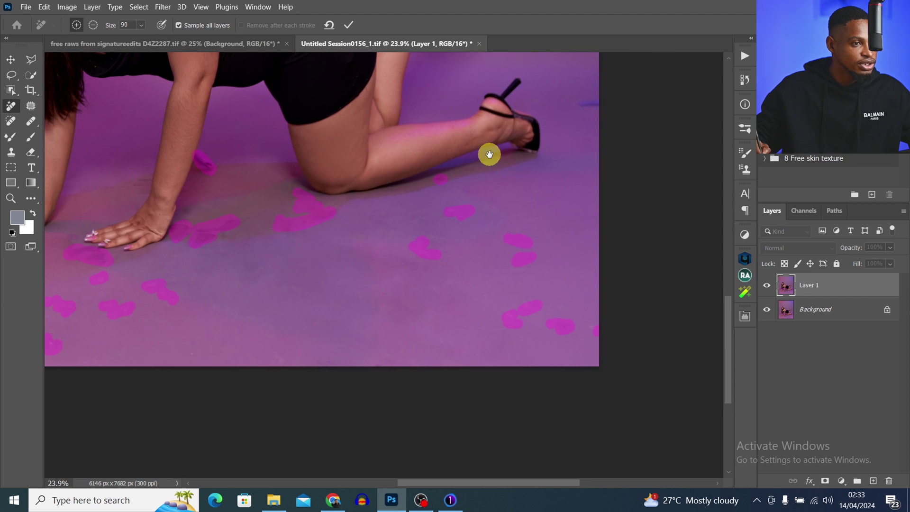
mouse_move(578, 108)
mouse_down()
mouse_move(603, 100)
mouse_move(579, 98)
mouse_up()
click(349, 26)
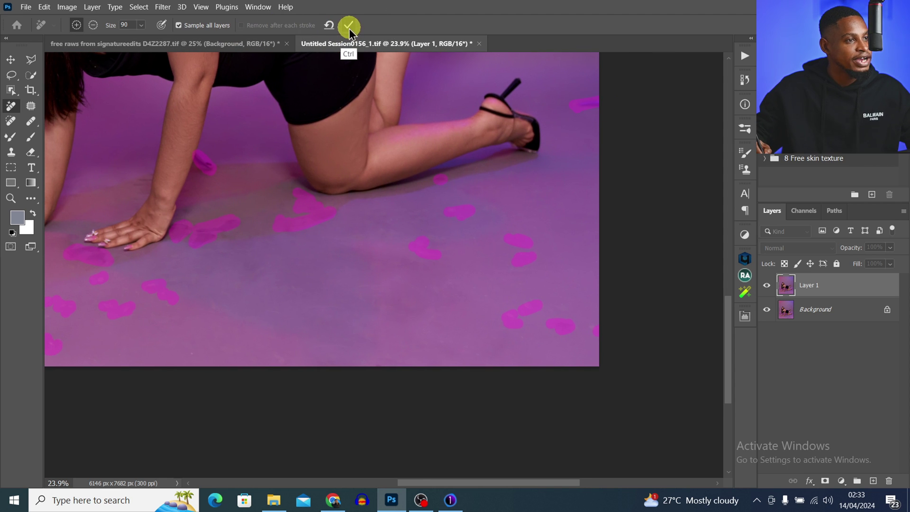
click(767, 286)
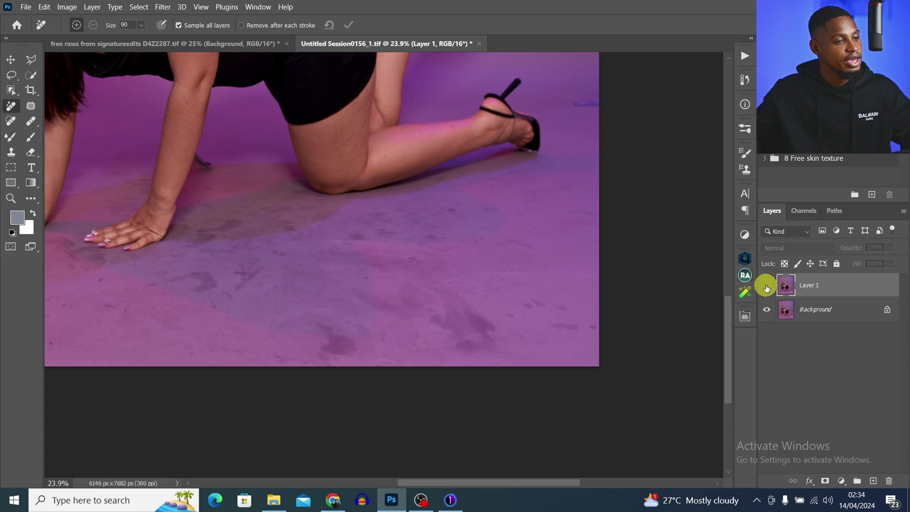
- Show Layer 1 again and zoom out to view the whole cleaned photo
click(767, 286)
key(z)
drag(414, 250, 346, 254)
key(j)
key(z)
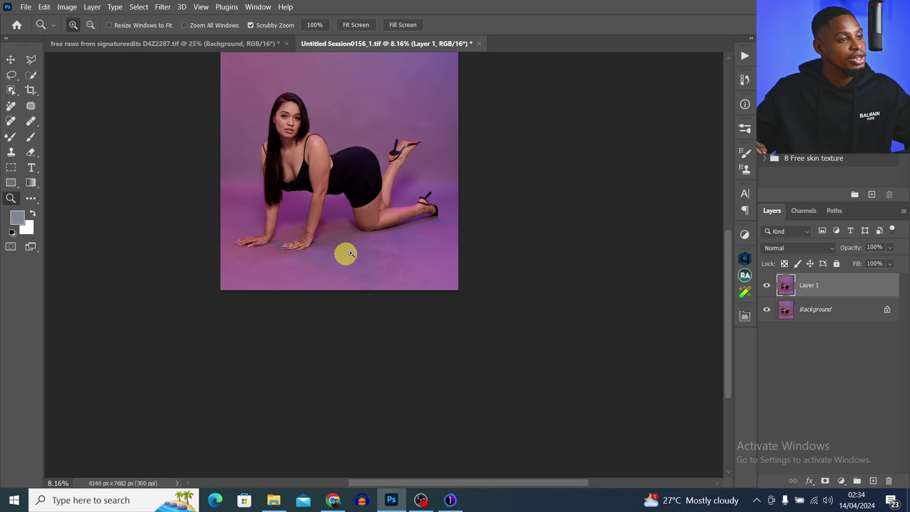
drag(385, 226, 319, 297)
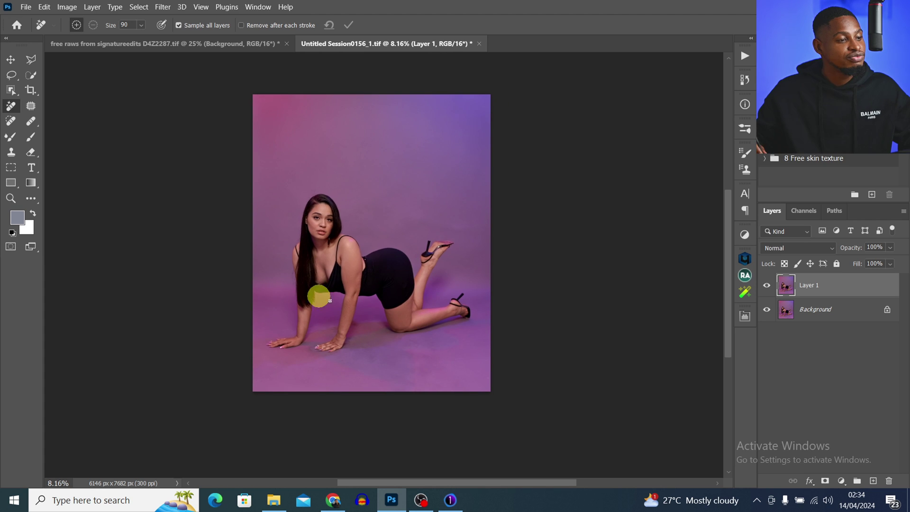
key(j)
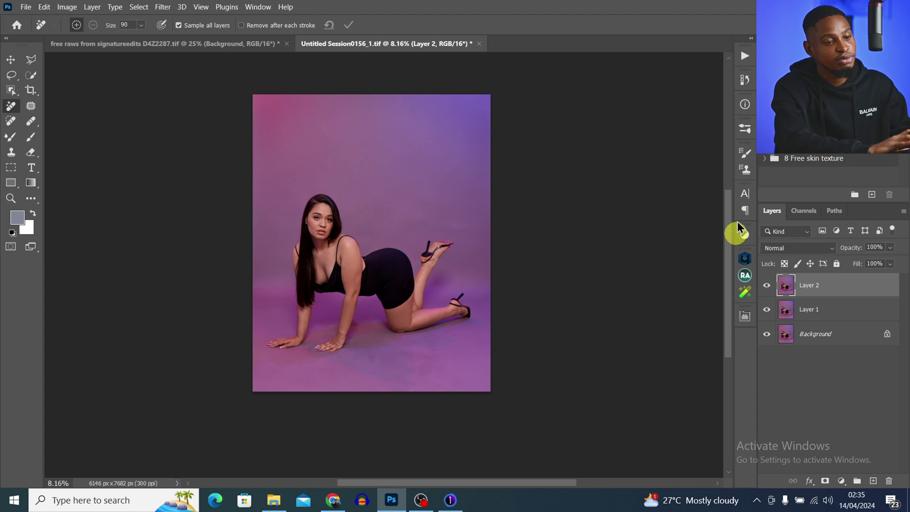
- Play the Retouch4ME action from the Actions panel to run Retouch4me Heal
click(742, 53)
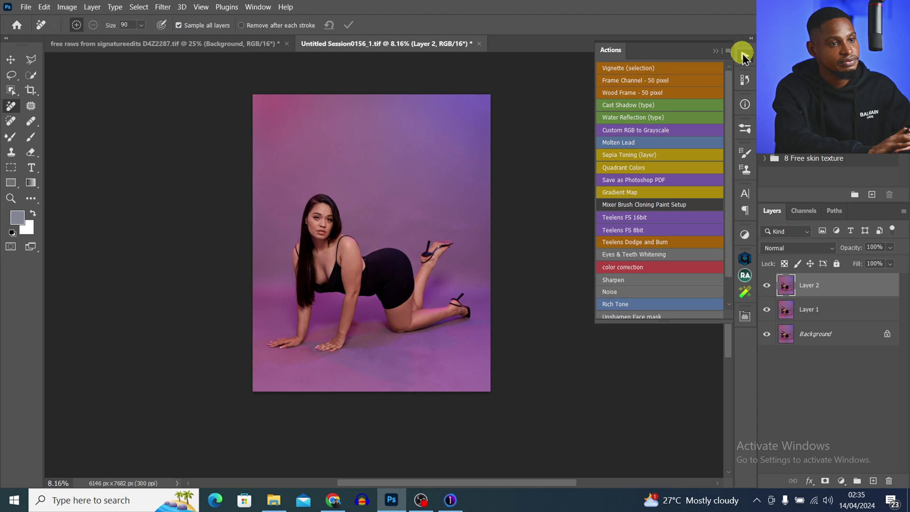
scroll(663, 232, down, 2)
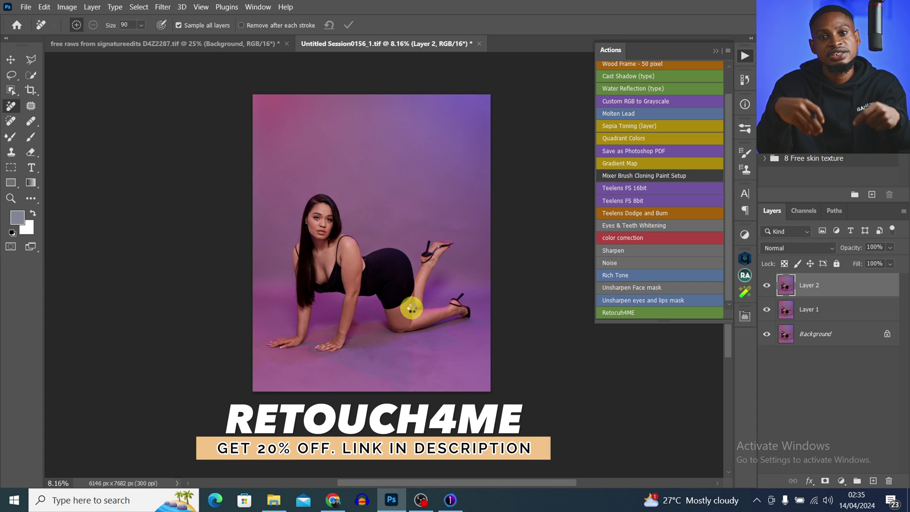
key(F2)
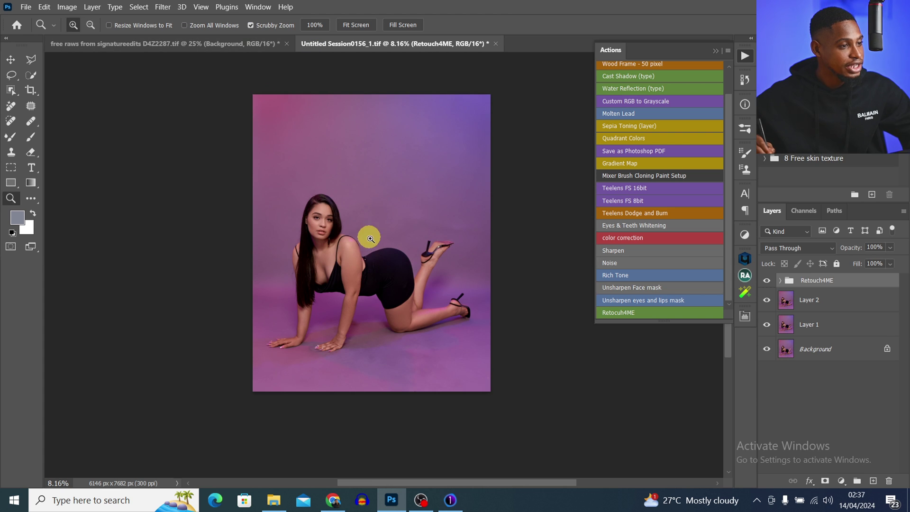
- Zoom into the face and chest, and toggle the Retouch4ME group to compare before and after
drag(324, 216, 357, 217)
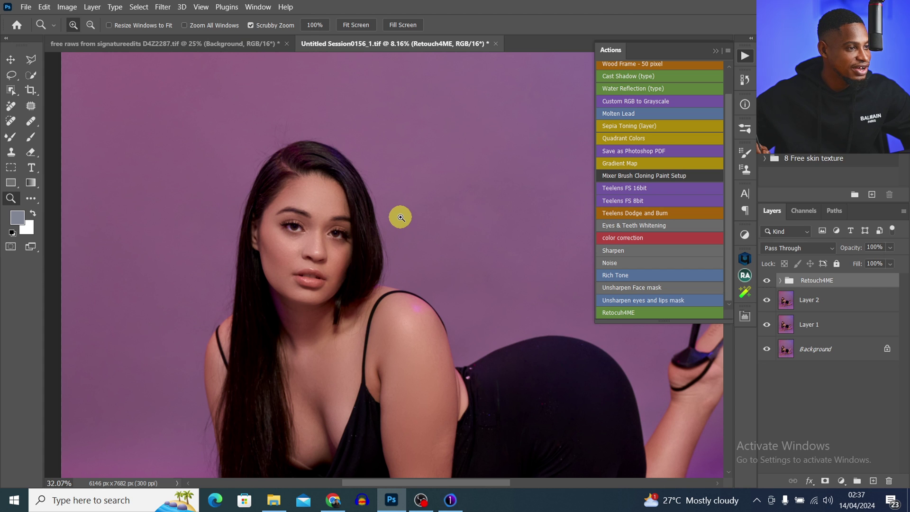
scroll(401, 217, up, 3)
key(j)
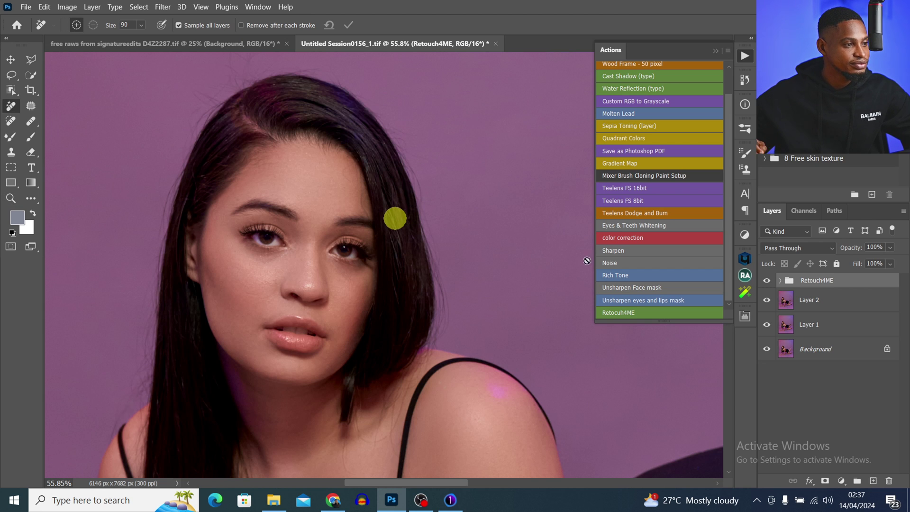
click(768, 282)
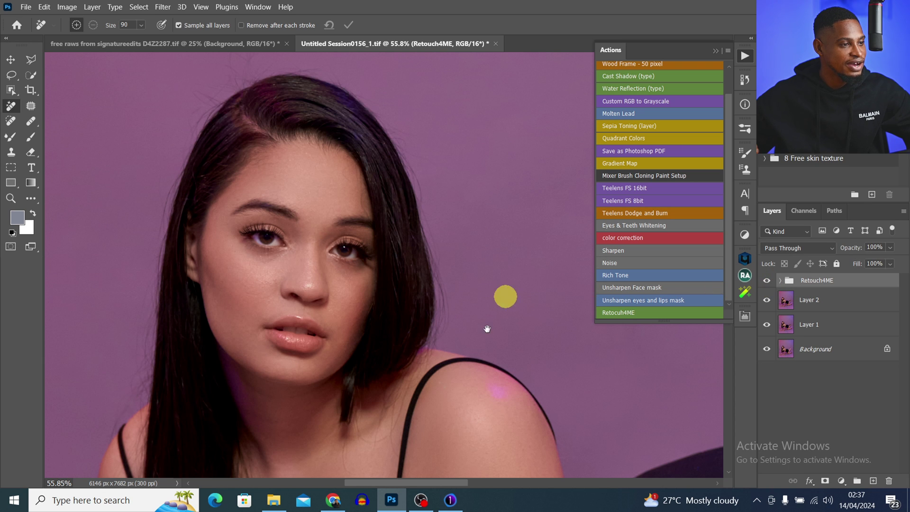
drag(504, 297, 401, 61)
scroll(400, 71, down, 5)
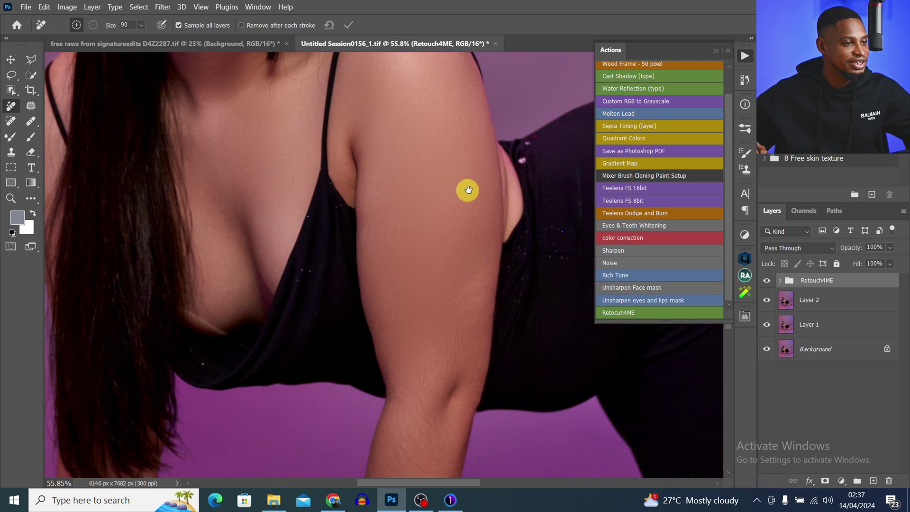
click(768, 282)
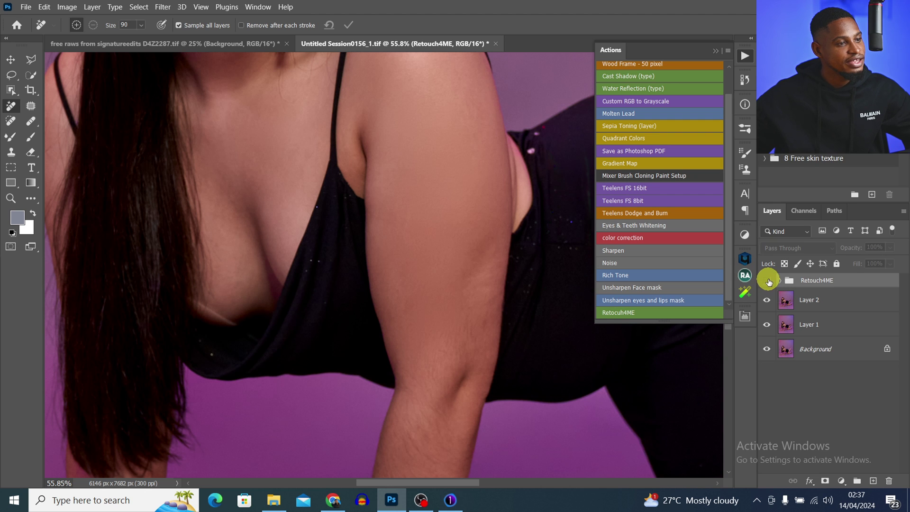
click(768, 282)
- Zoom out to the whole figure and play the Teelens FS 16bit frequency-separation action
key(z)
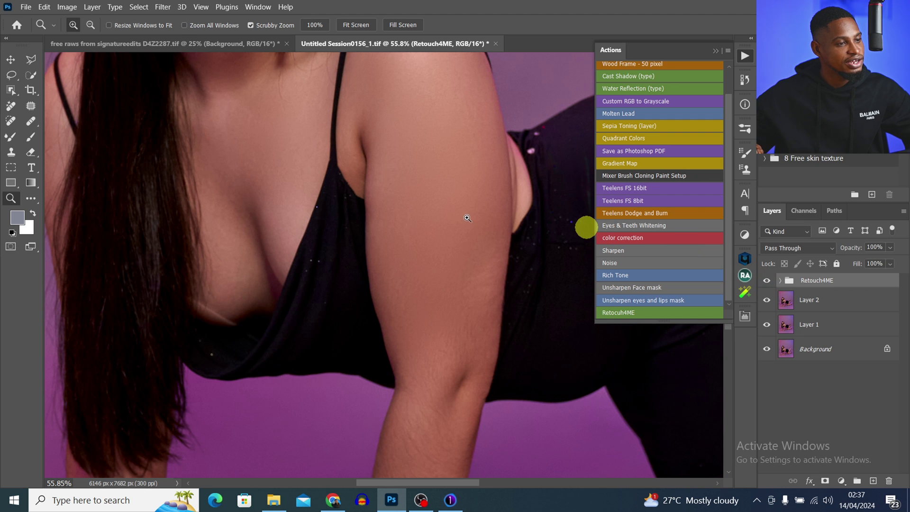
drag(418, 231, 378, 242)
key(j)
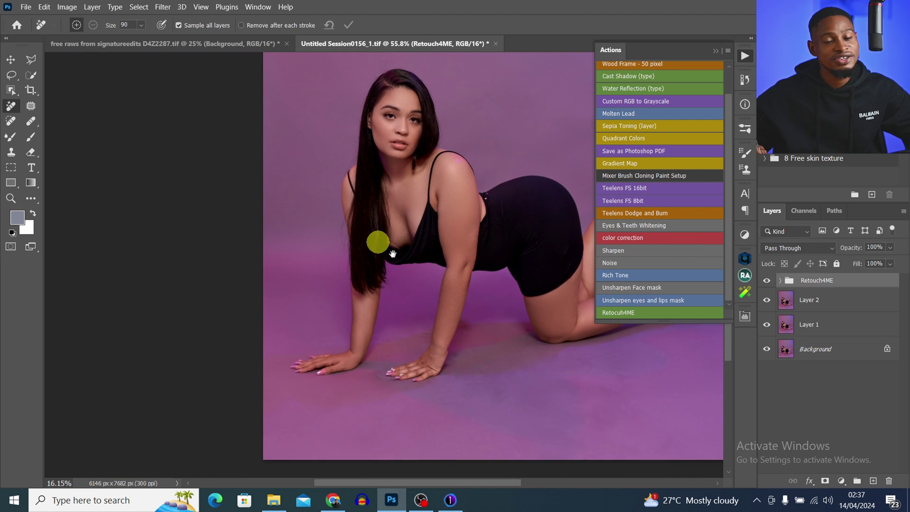
scroll(415, 250, up, 1)
key(z)
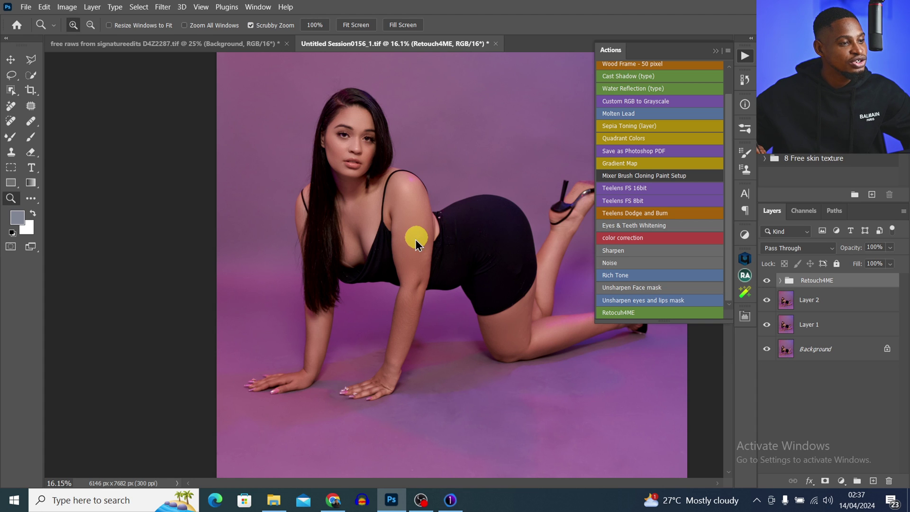
key(j)
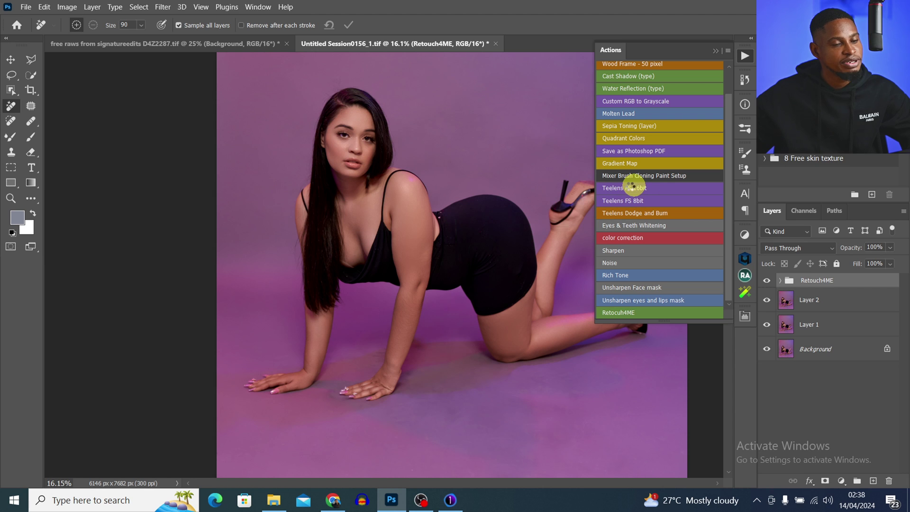
click(632, 188)
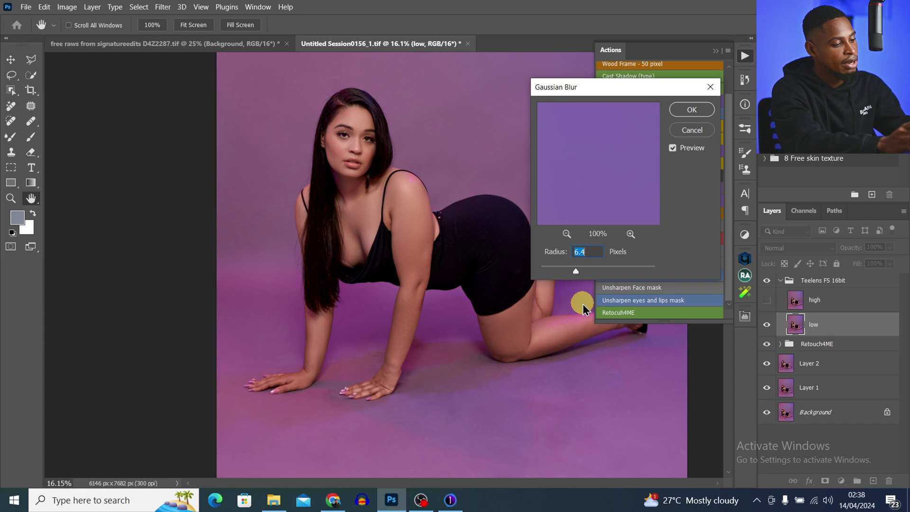
- Set the Gaussian Blur radius to 4 pixels and confirm to finish the action
text(4)
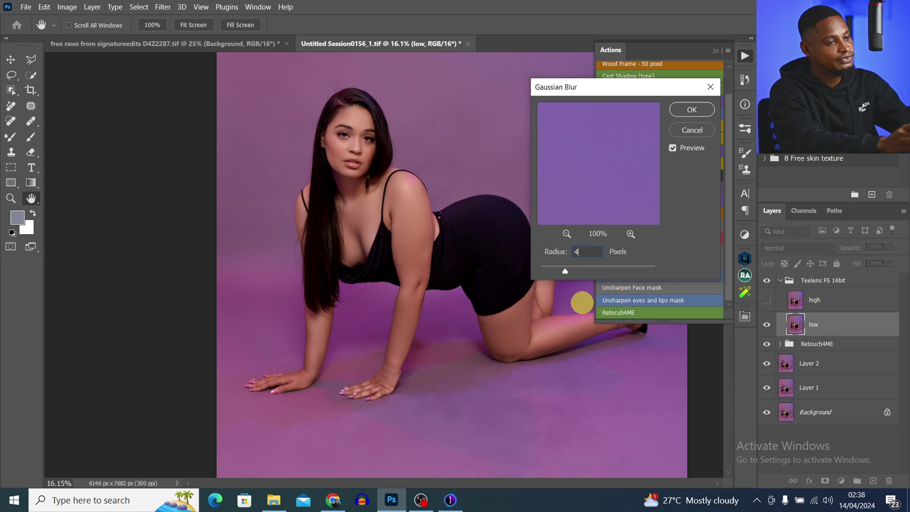
click(692, 110)
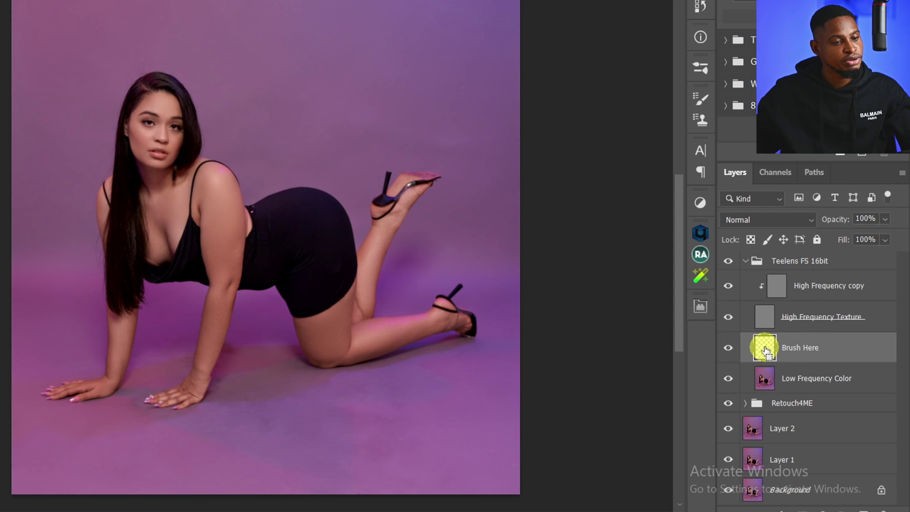
- Zoom in on the face, select the High Frequency copy layer, and choose the Clone Stamp tool
click(795, 355)
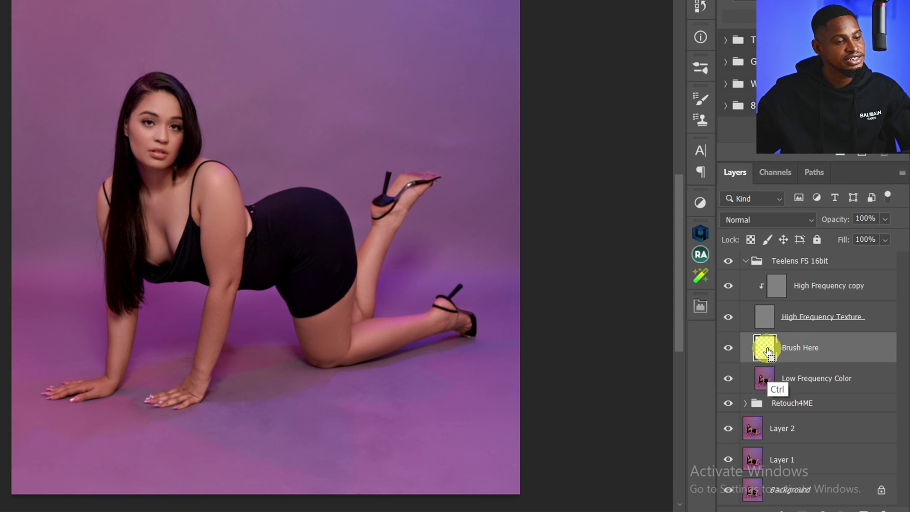
mouse_move(176, 118)
mouse_down()
mouse_move(218, 112)
mouse_move(224, 120)
mouse_move(166, 116)
mouse_up()
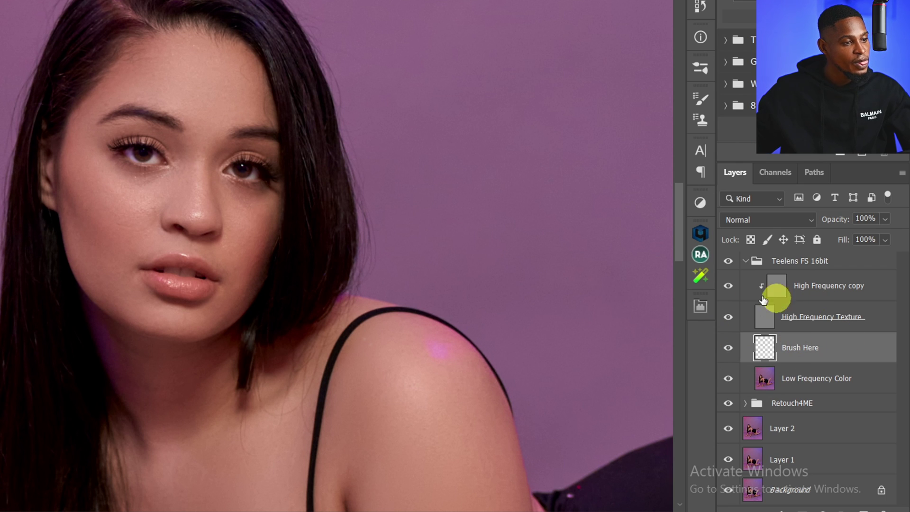
mouse_move(169, 198)
mouse_down()
mouse_move(243, 187)
mouse_move(185, 207)
mouse_move(136, 186)
mouse_move(197, 179)
mouse_move(180, 184)
mouse_up()
click(780, 289)
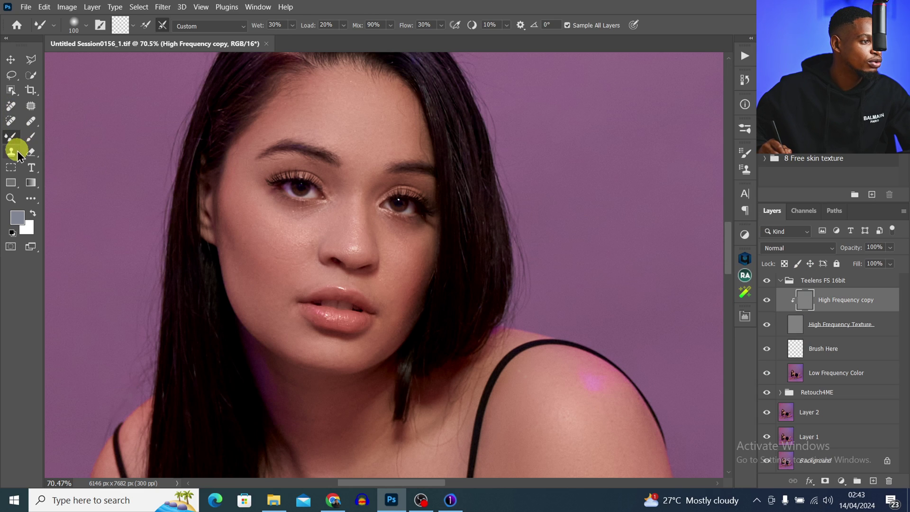
click(16, 153)
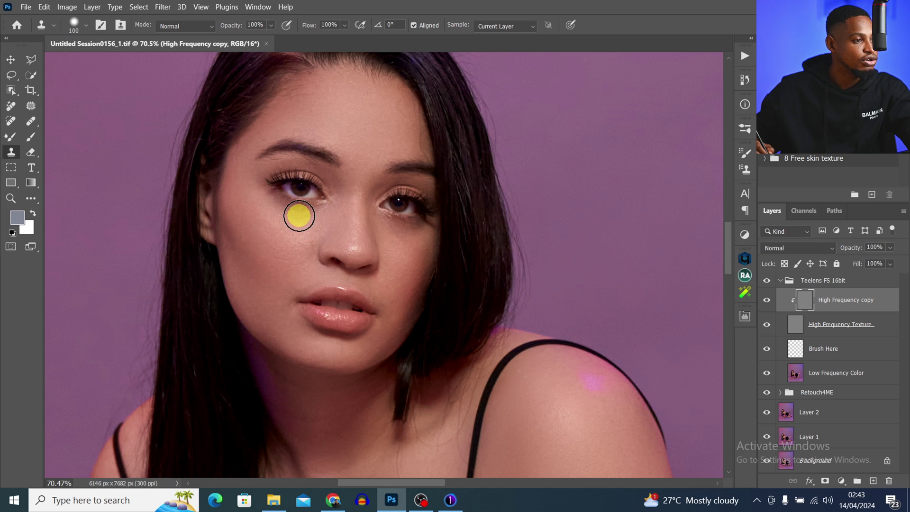
- Set the clone brush to size 10 and clone clean skin over the marks under the left eye
key(bracketleft)
key(bracketleft)
key(bracketleft)
key(bracketleft)
key(bracketleft)
key(bracketleft)
key(bracketleft)
key(bracketleft)
key(bracketleft)
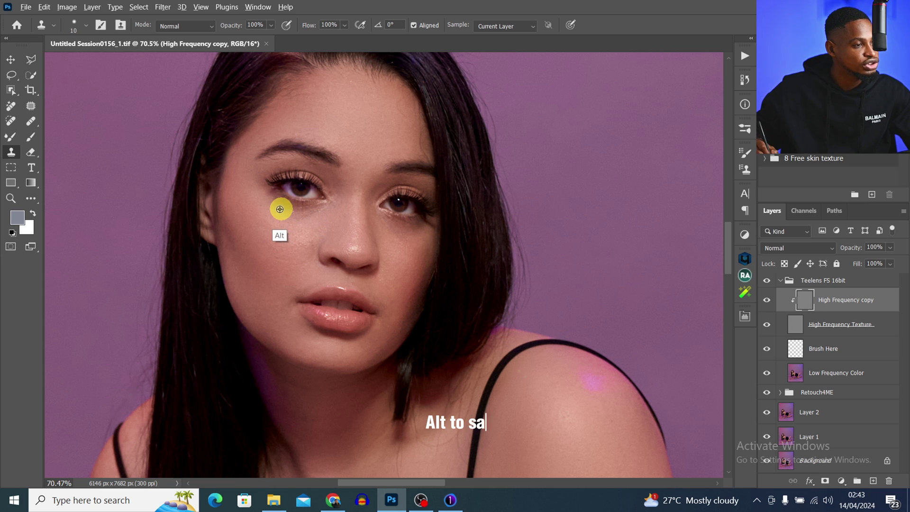
alt+click(291, 210)
click(331, 210)
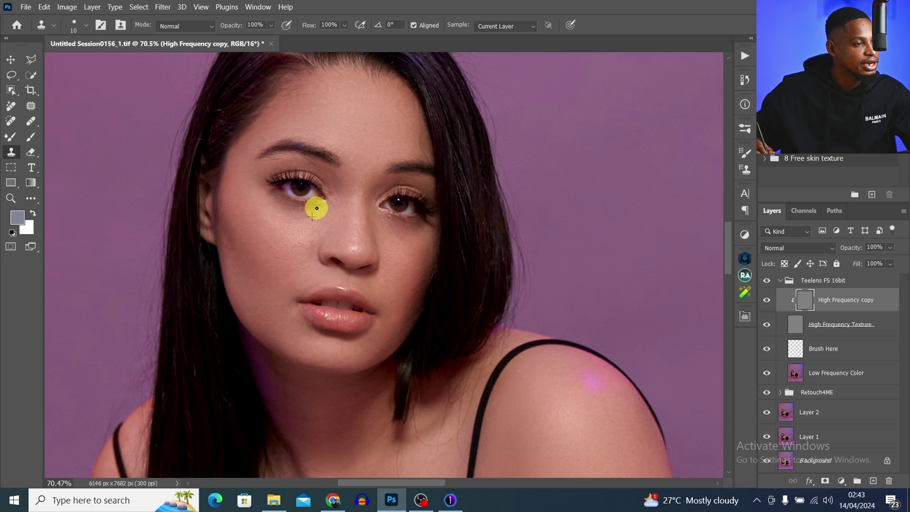
key(alt)
mouse_move(299, 219)
mouse_down()
mouse_move(319, 205)
mouse_move(304, 212)
mouse_up()
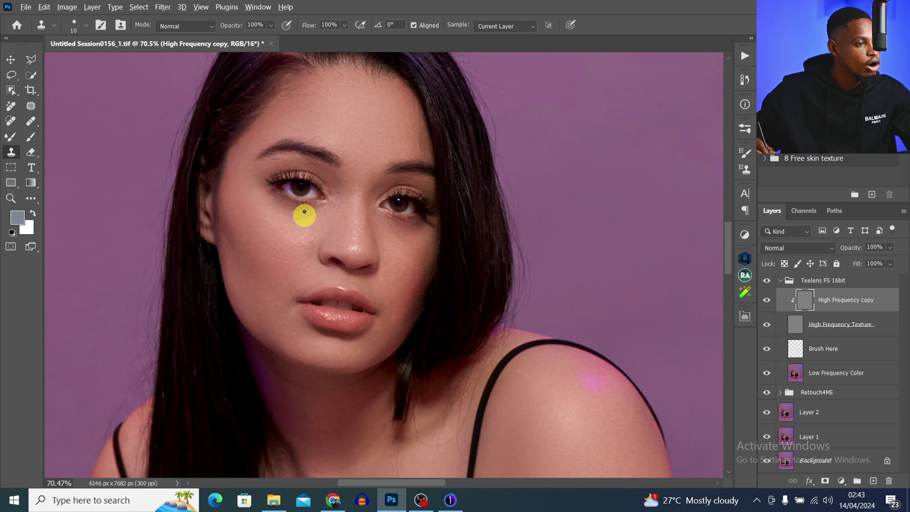
- Clone clean skin over the forehead and cheek marks, then zoom out and reframe the figure
key(alt)
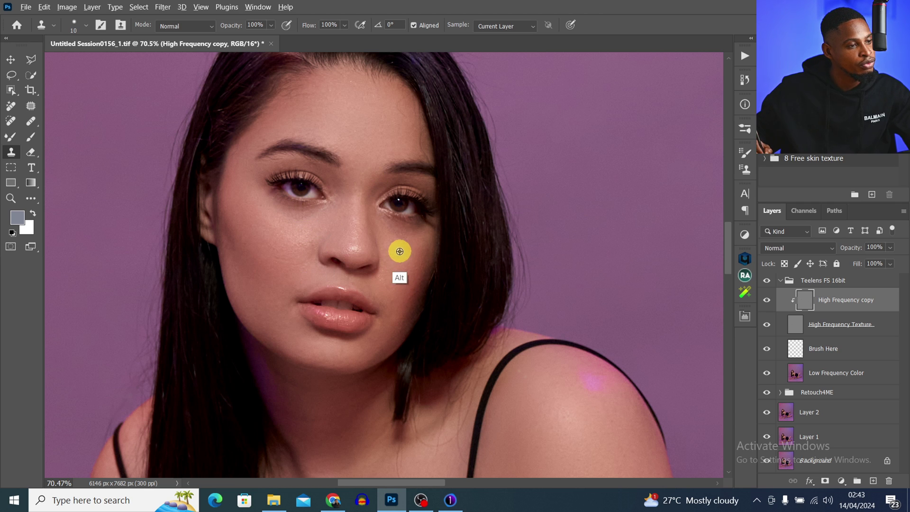
key(alt)
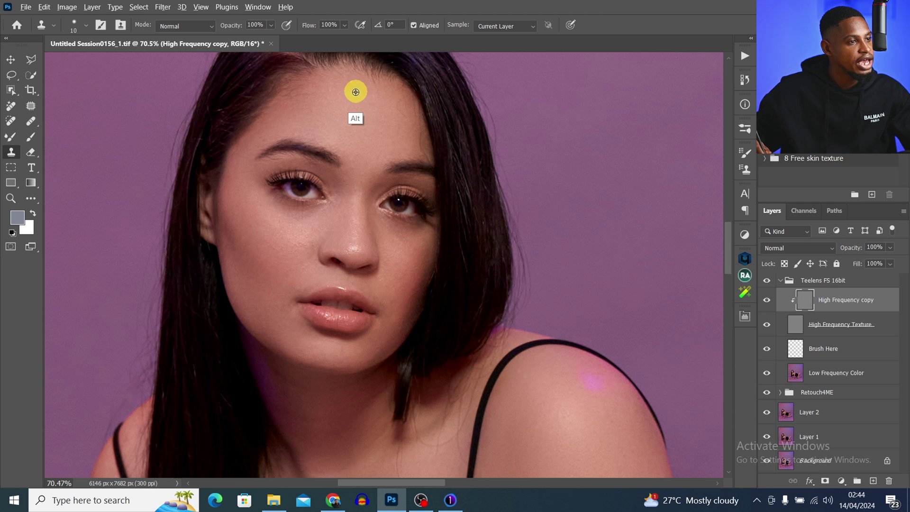
alt+click(367, 103)
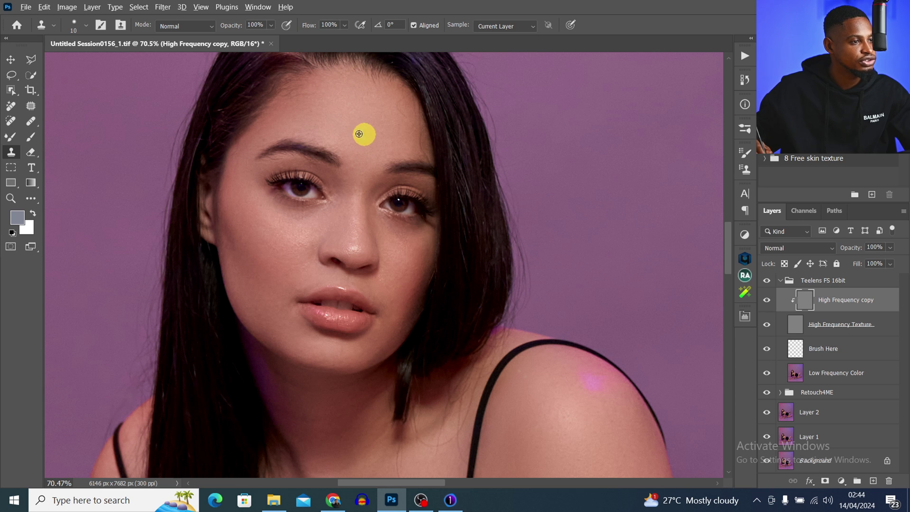
key(alt)
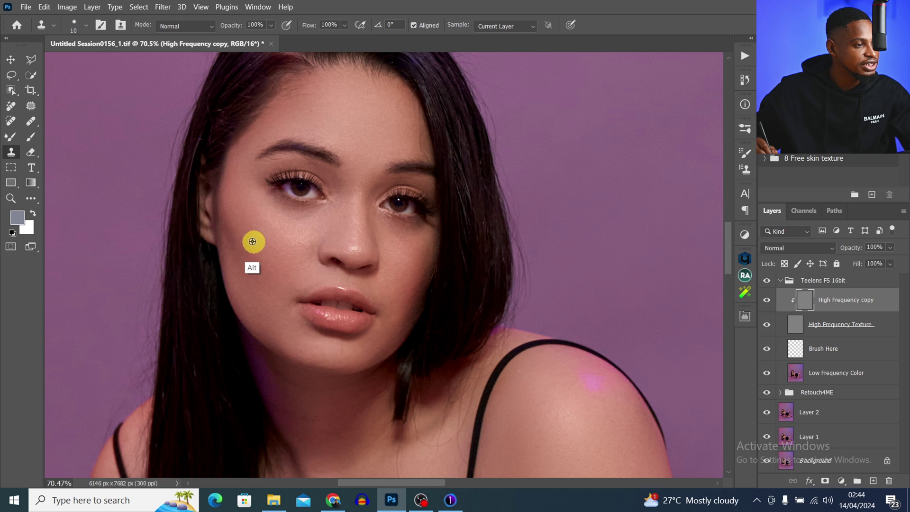
scroll(374, 254, down, 1)
key(alt)
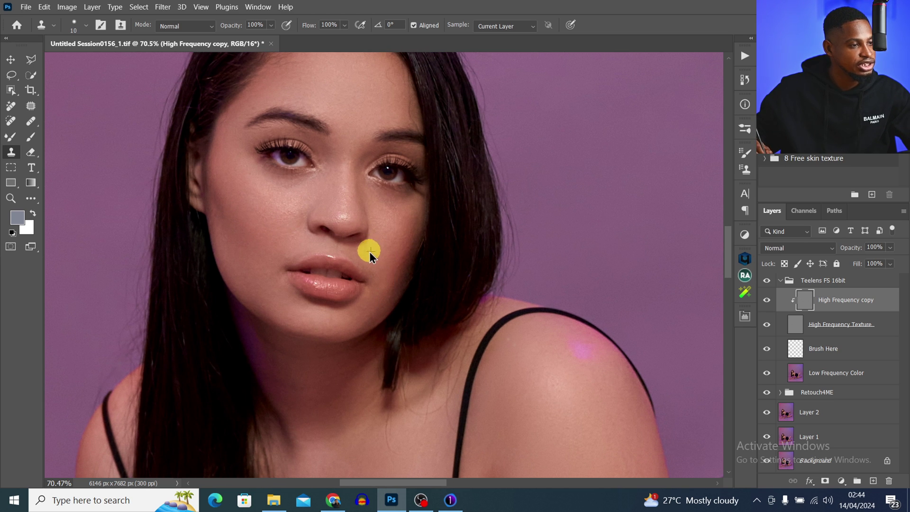
key(z)
drag(399, 222, 358, 230)
key(s)
drag(412, 280, 416, 228)
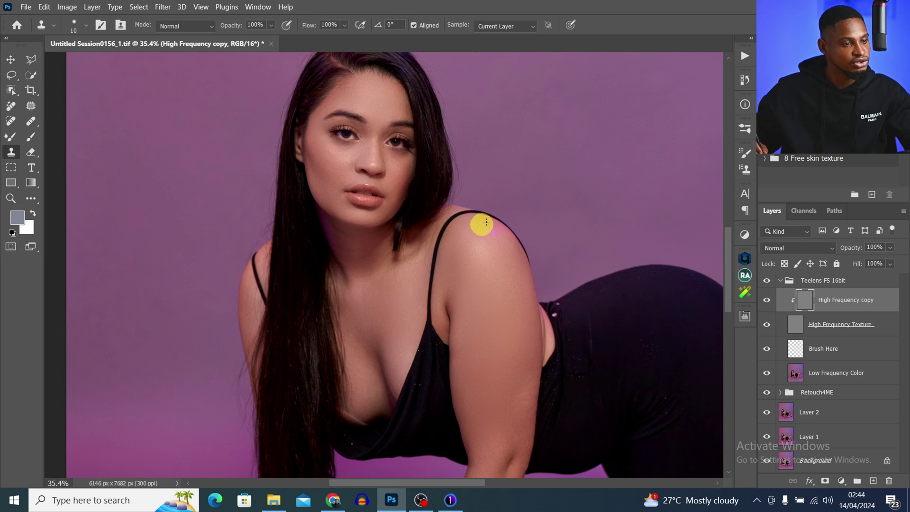
drag(443, 167, 378, 193)
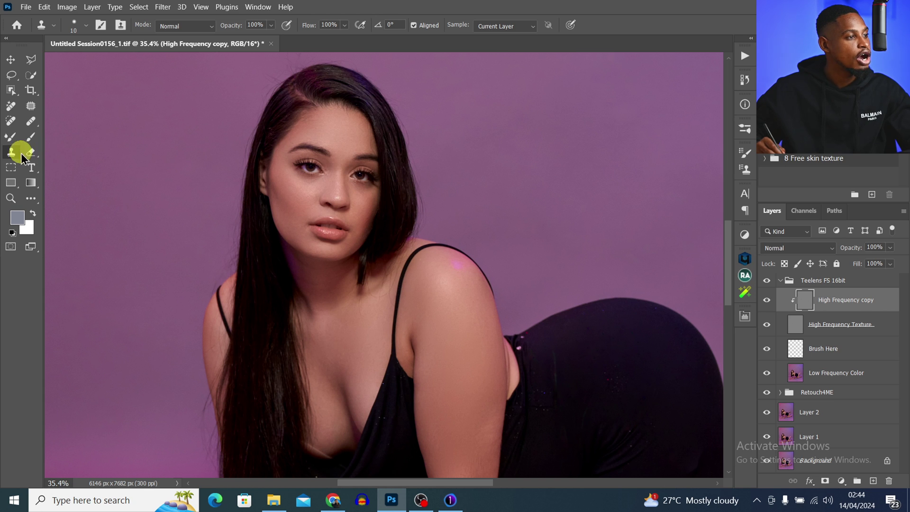
- Pick the Mixer Brush, target the Brush Here layer, hide High Frequency Texture, and zoom into the face
click(12, 138)
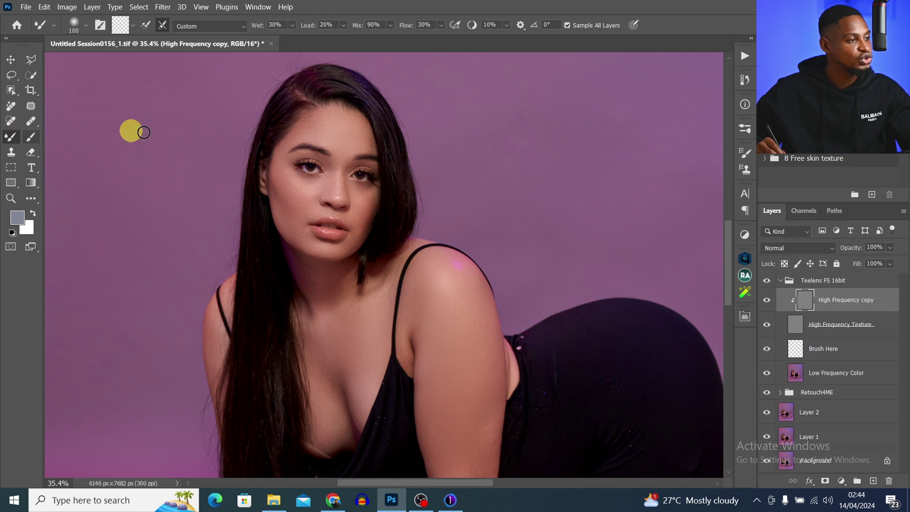
click(798, 355)
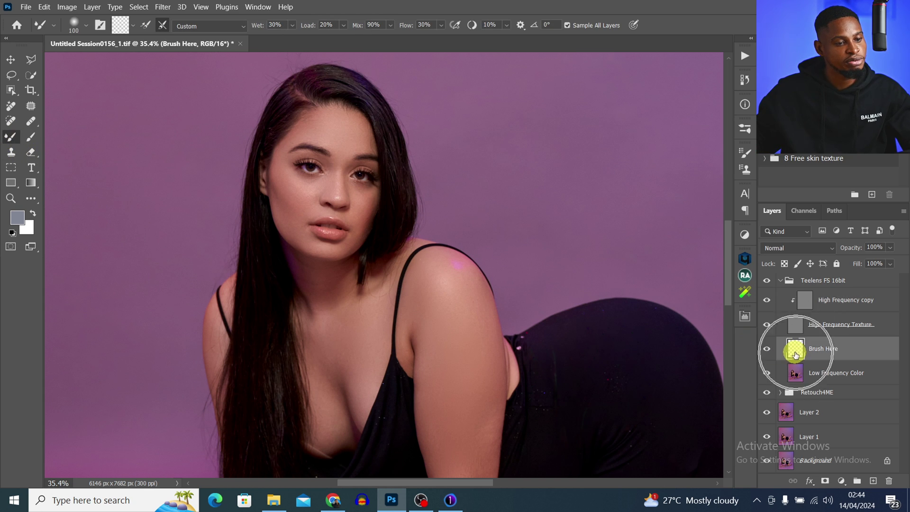
click(767, 324)
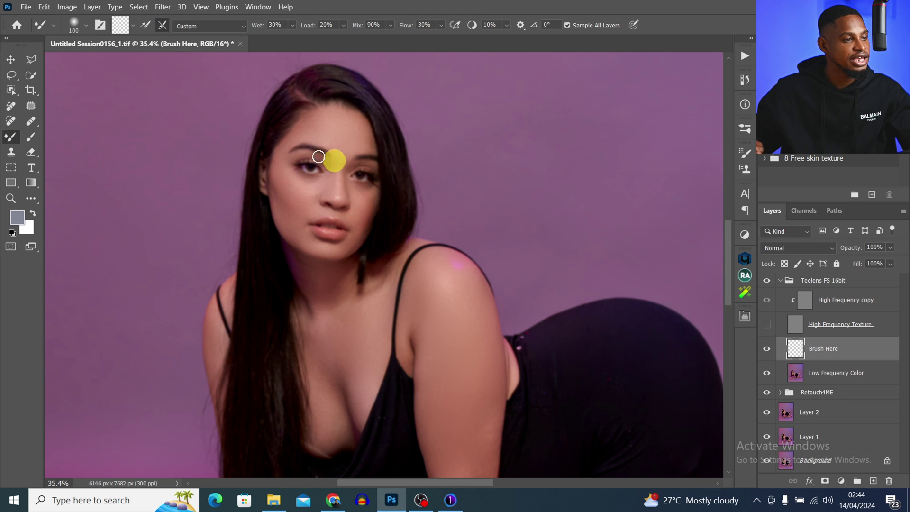
key(z)
drag(299, 135, 295, 149)
mouse_move(351, 156)
mouse_down()
mouse_move(362, 115)
mouse_move(350, 115)
mouse_up()
key(b)
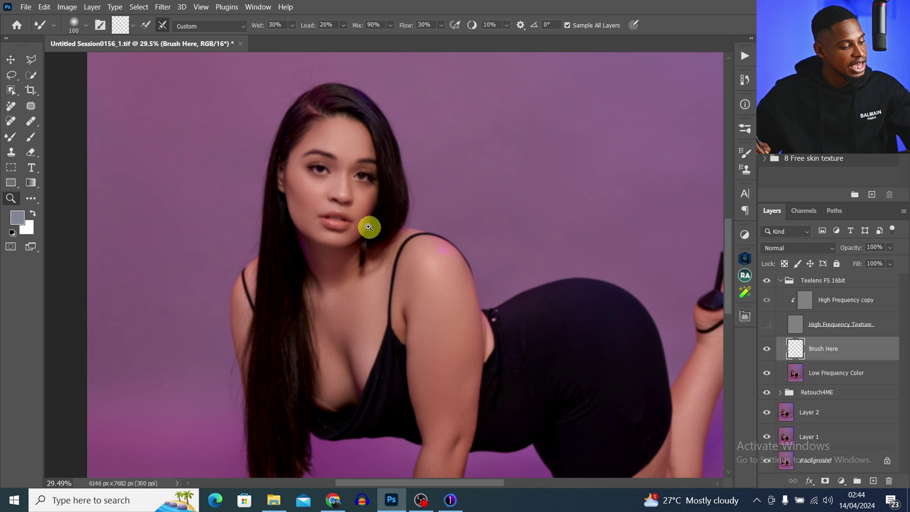
key(z)
drag(299, 197, 315, 193)
key(b)
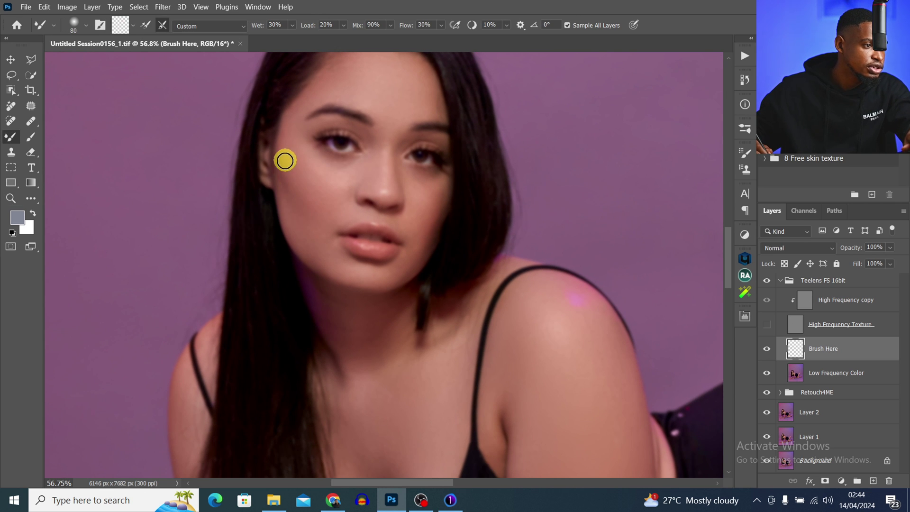
- Enlarge the mixer brush to 125 and blend the skin tones along the jaw below the lips
key(bracketright)
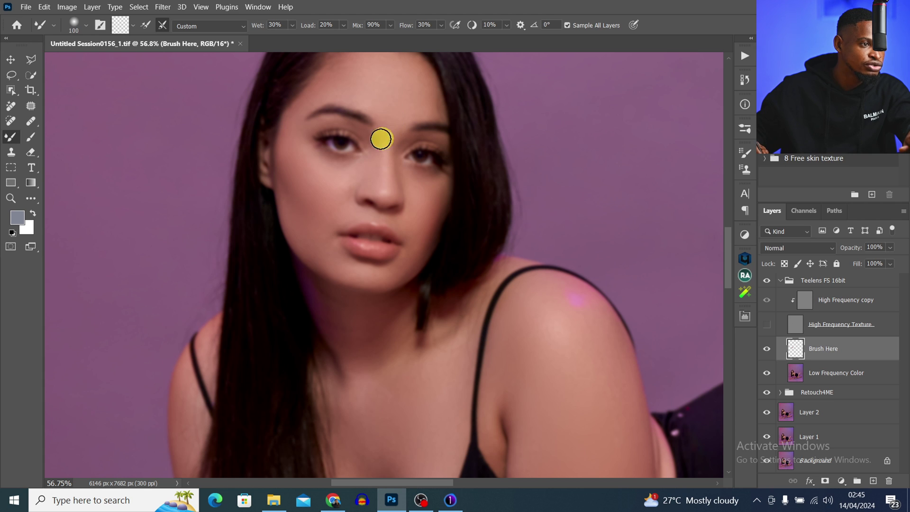
key(bracketright)
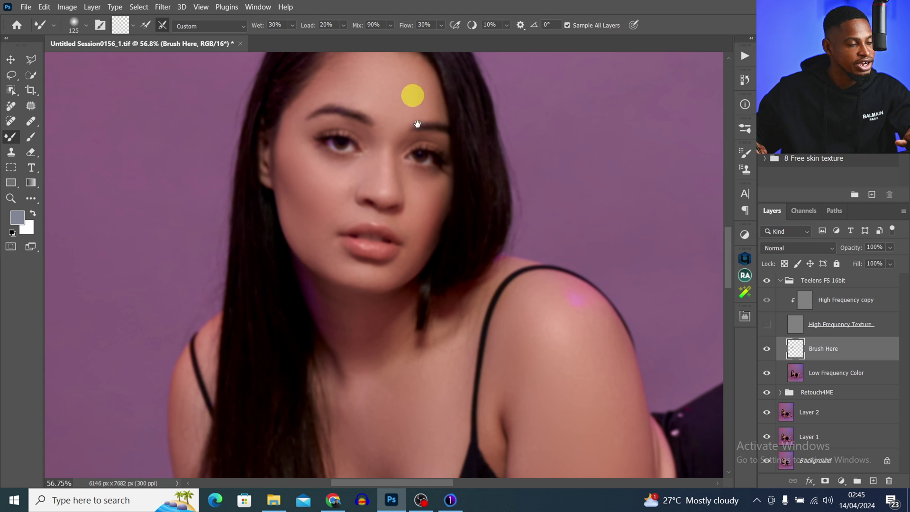
drag(417, 125, 432, 161)
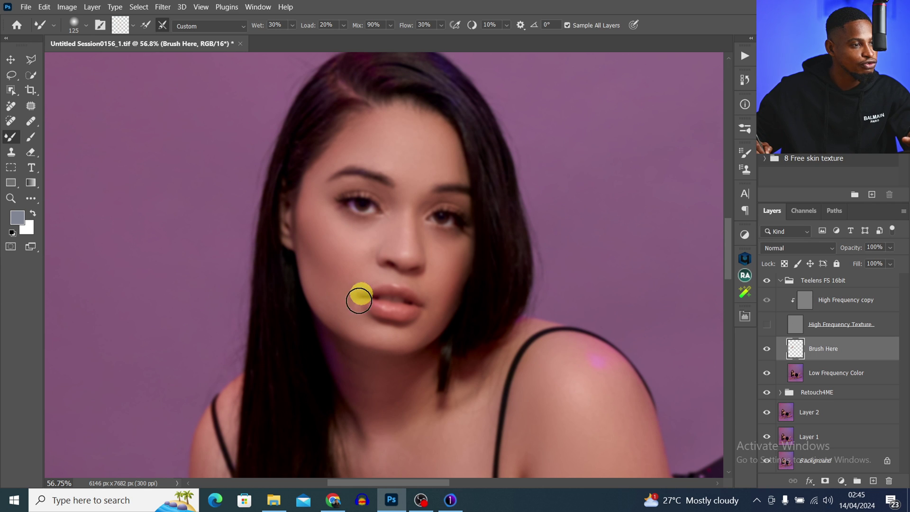
mouse_move(359, 300)
mouse_down()
mouse_move(341, 321)
mouse_move(396, 336)
mouse_move(428, 330)
mouse_move(450, 273)
mouse_move(423, 290)
mouse_move(338, 281)
mouse_move(385, 231)
mouse_move(340, 234)
mouse_move(311, 240)
mouse_up()
- Hide High Frequency Texture and blend the chest and shoulder with the Mixer Brush sized 125–250
scroll(441, 234, down, 6)
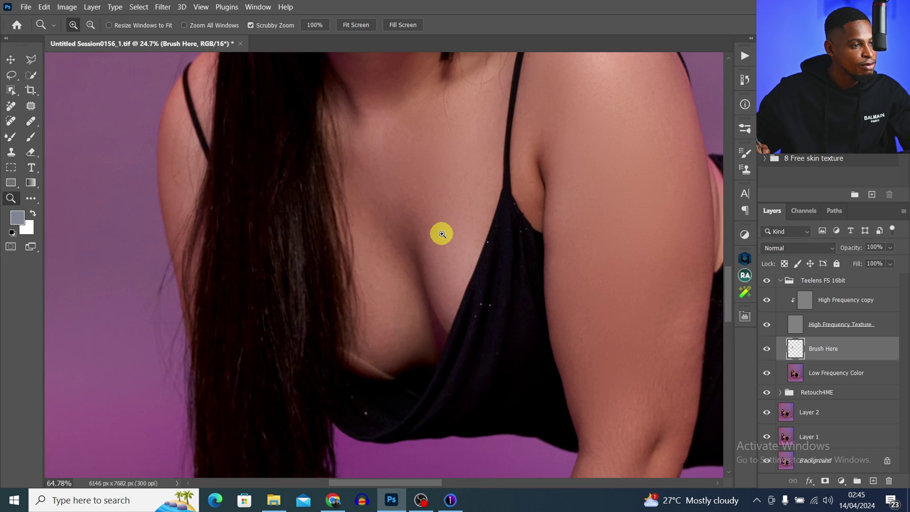
click(767, 324)
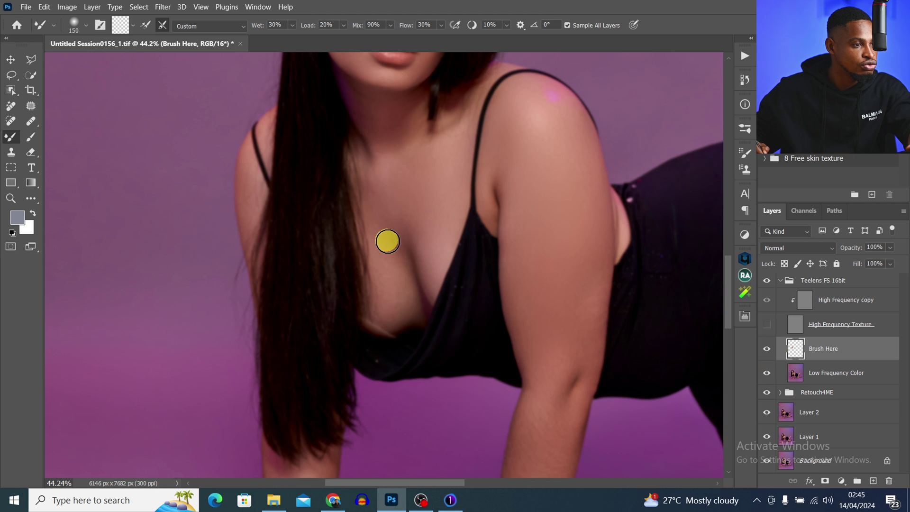
key(bracketright)
key(bracketright)
key(bracketleft)
key(bracketleft)
key(bracketleft)
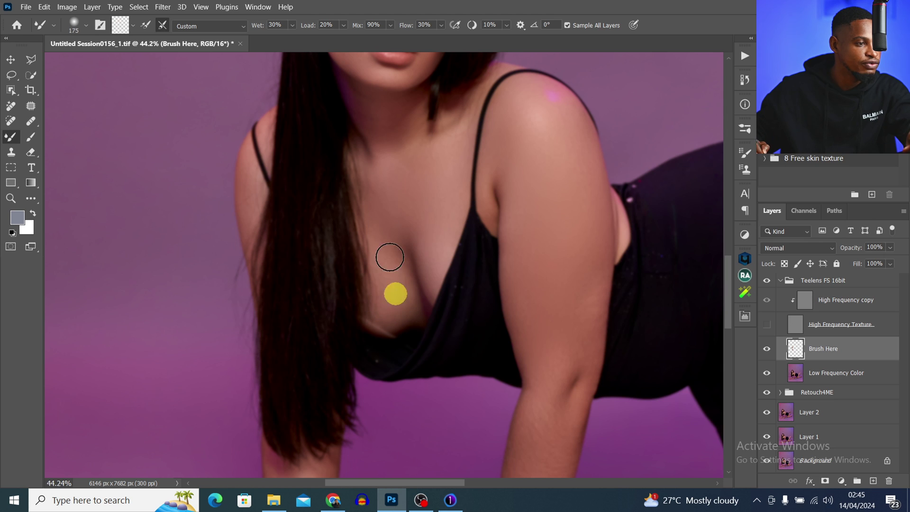
key(bracketright)
key(bracketright)
key(bracketright)
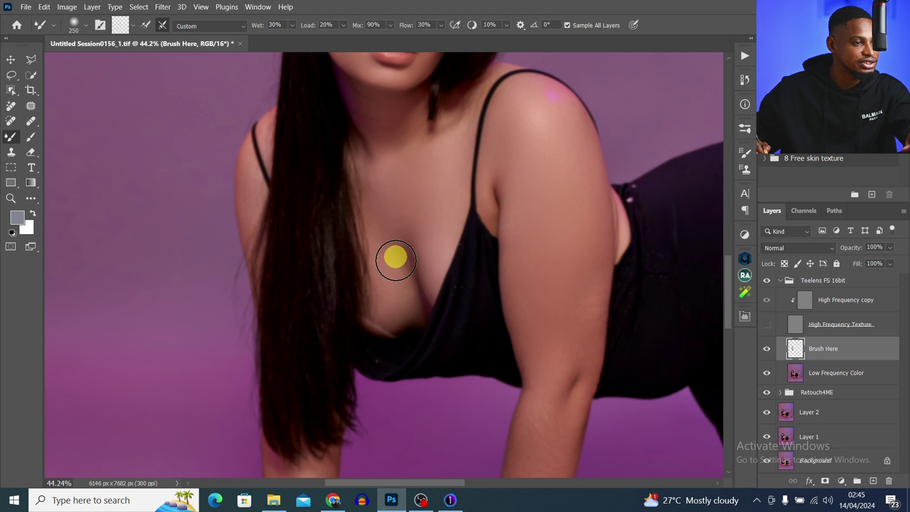
key(bracketleft)
key(bracketright)
key(bracketright)
key(bracketright)
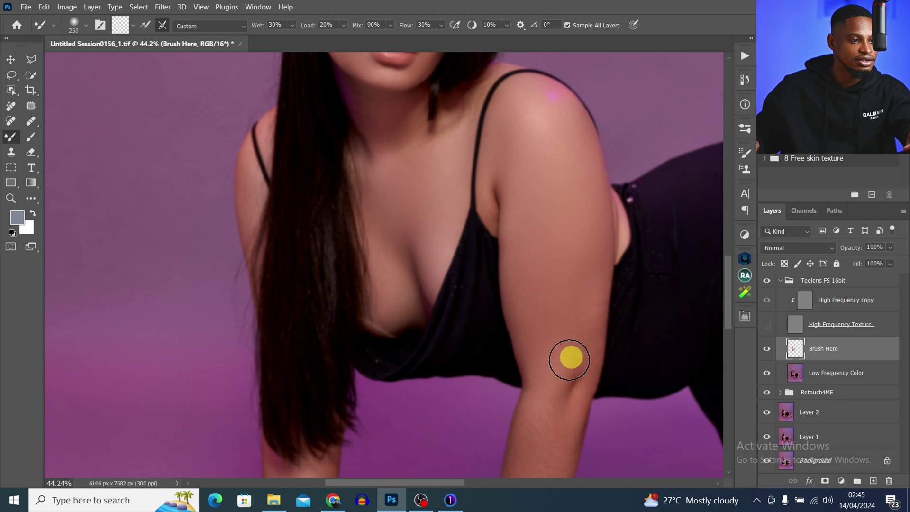
- Blend the forearms and hands at brush size 125, comparing with the texture layer toggled
drag(569, 405, 575, 185)
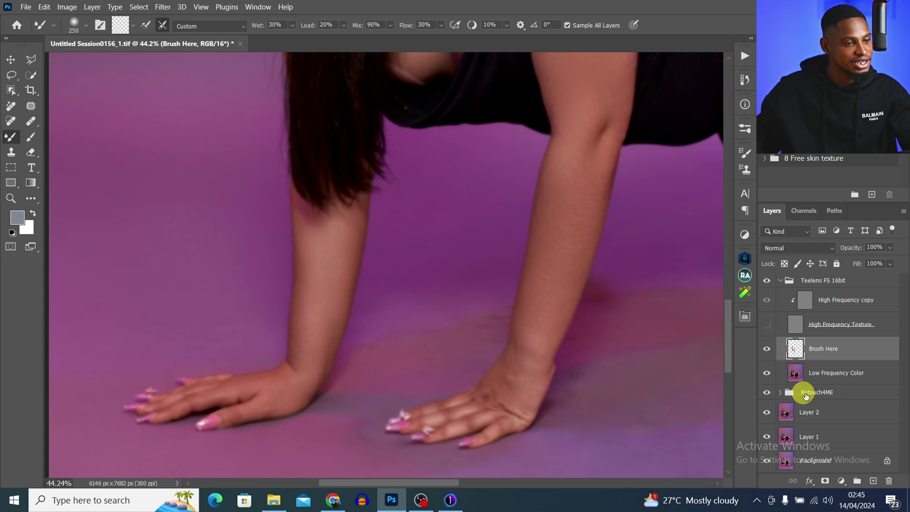
click(767, 326)
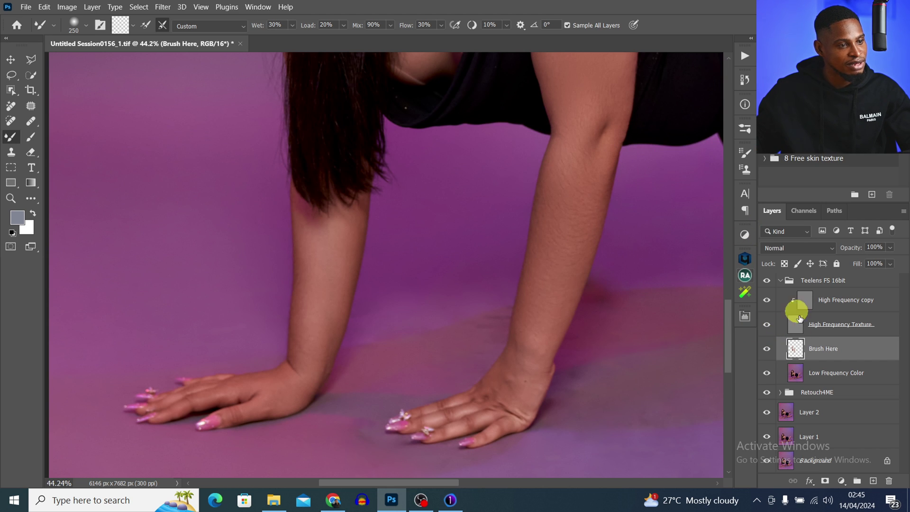
click(771, 326)
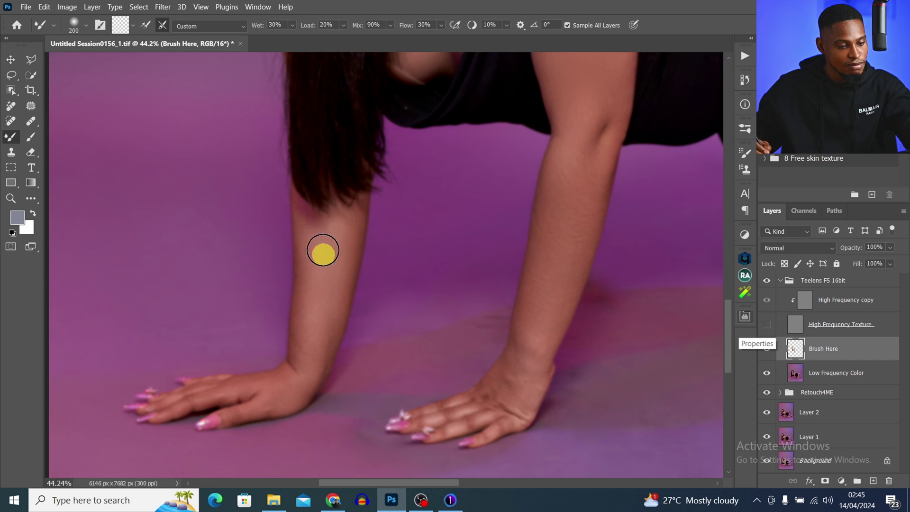
key(bracketleft)
key(bracketleft)
key(bracketleft)
key(bracketleft)
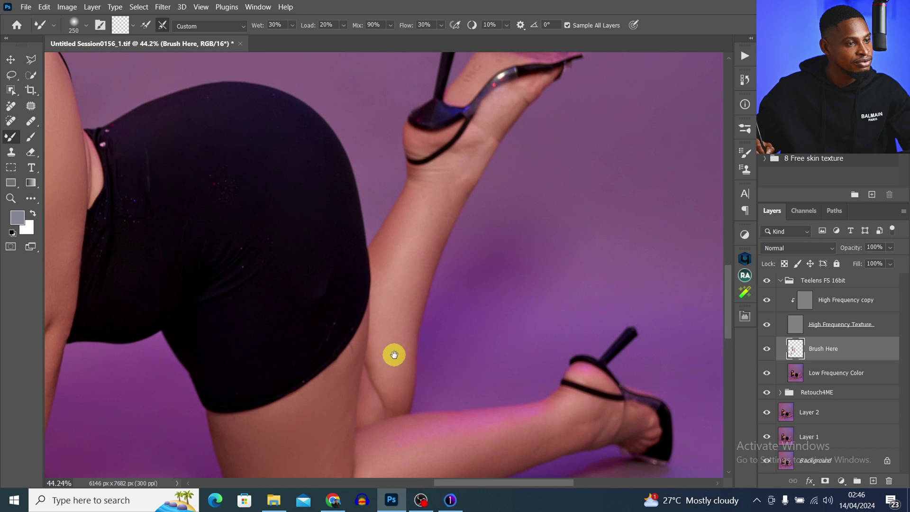
drag(394, 355, 399, 234)
key(z)
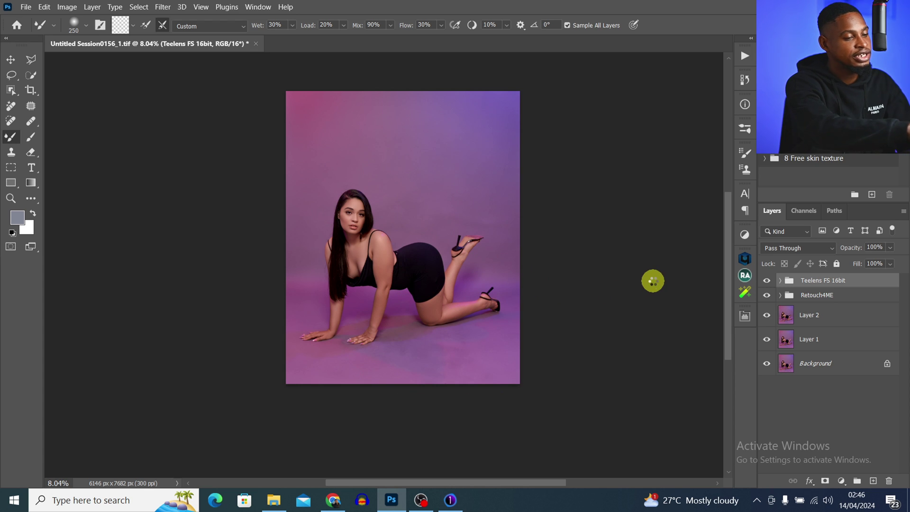
- Select the woman with Select Subject and refine the selection around the raised shoe strap
click(32, 75)
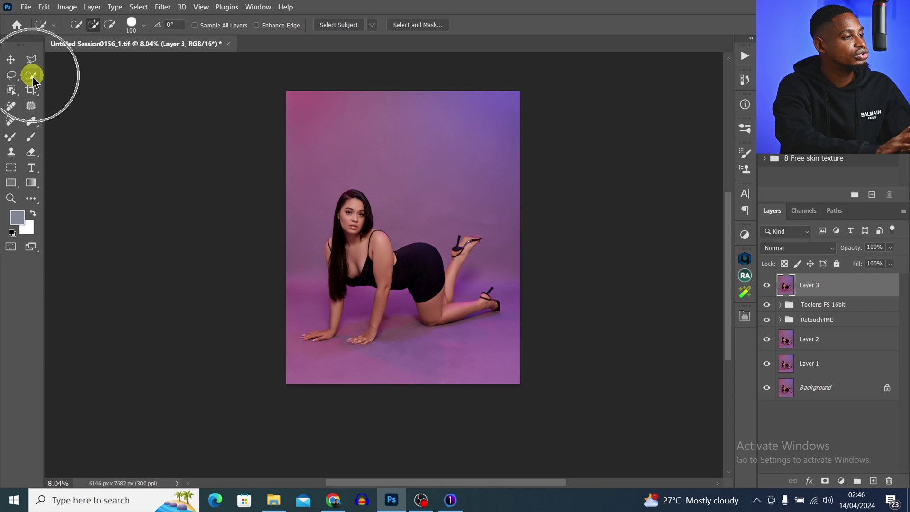
click(341, 25)
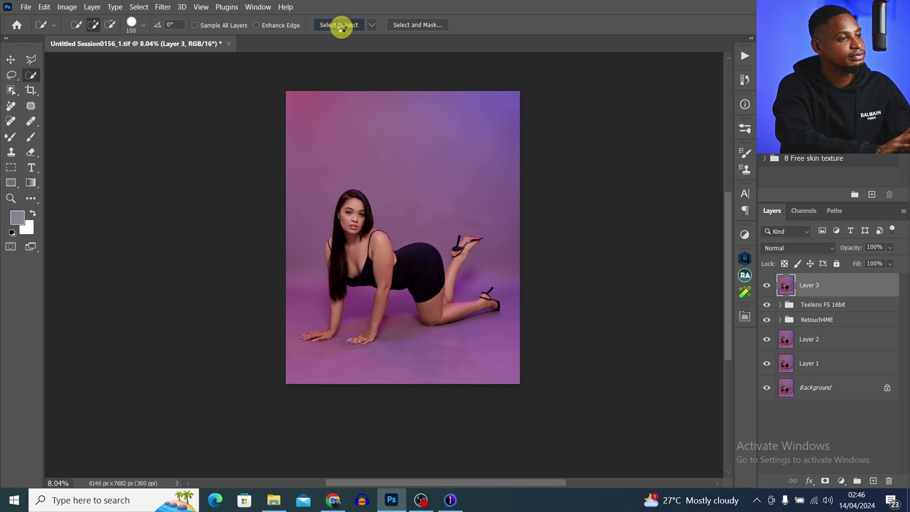
key(z)
drag(472, 247, 544, 248)
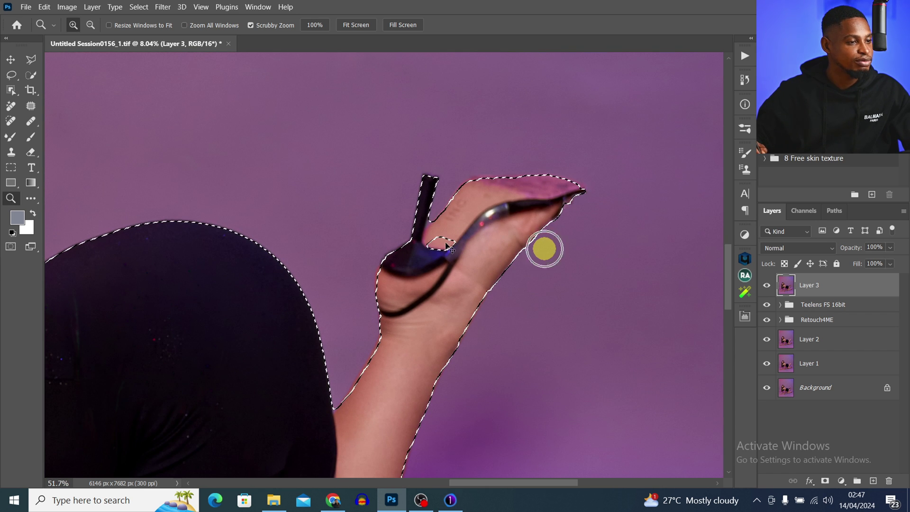
key(w)
drag(438, 237, 438, 256)
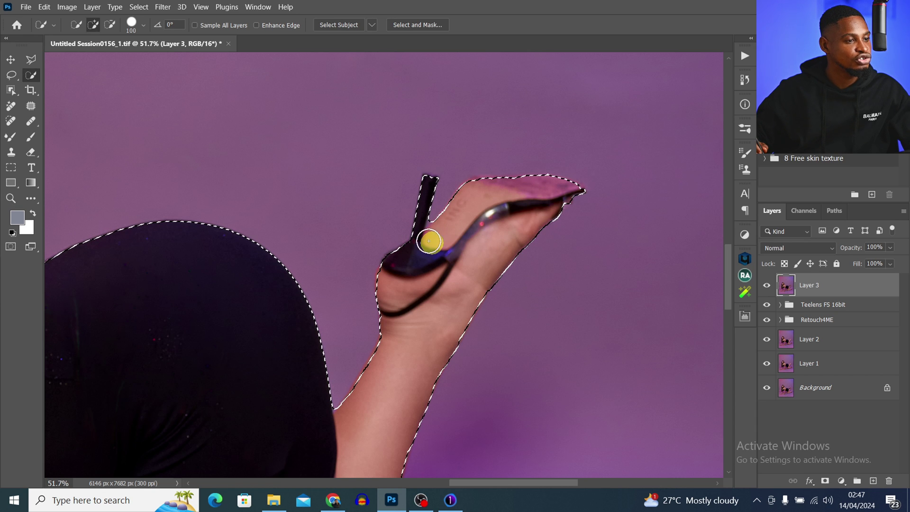
key(z)
mouse_move(414, 261)
mouse_down()
mouse_move(351, 279)
mouse_move(348, 270)
mouse_up()
key(w)
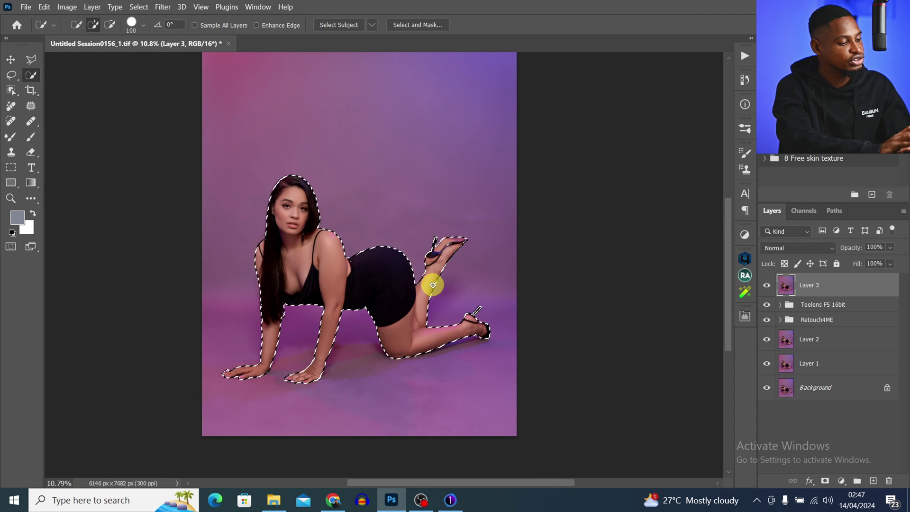
- Invert the selection to the backdrop, copy it onto Layer 4, and check it by toggling layer visibility
key(ctrl+shift+i)
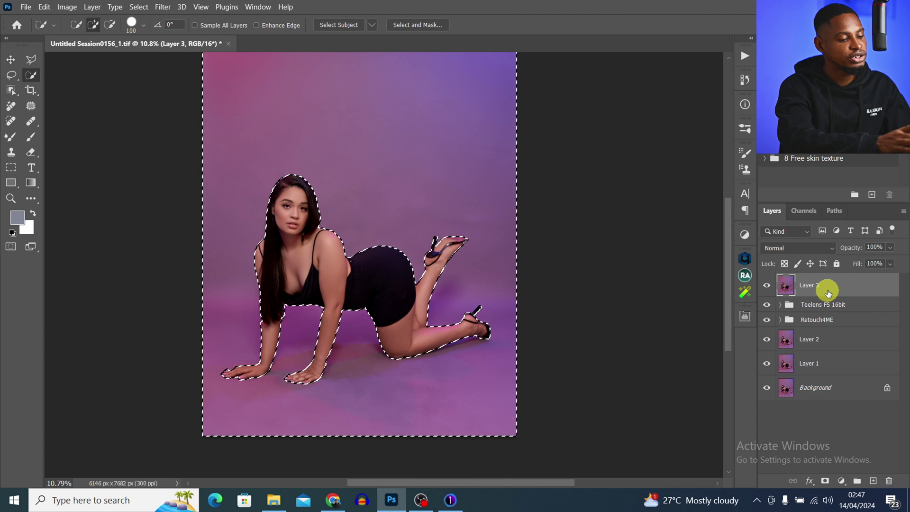
key(ctrl+j)
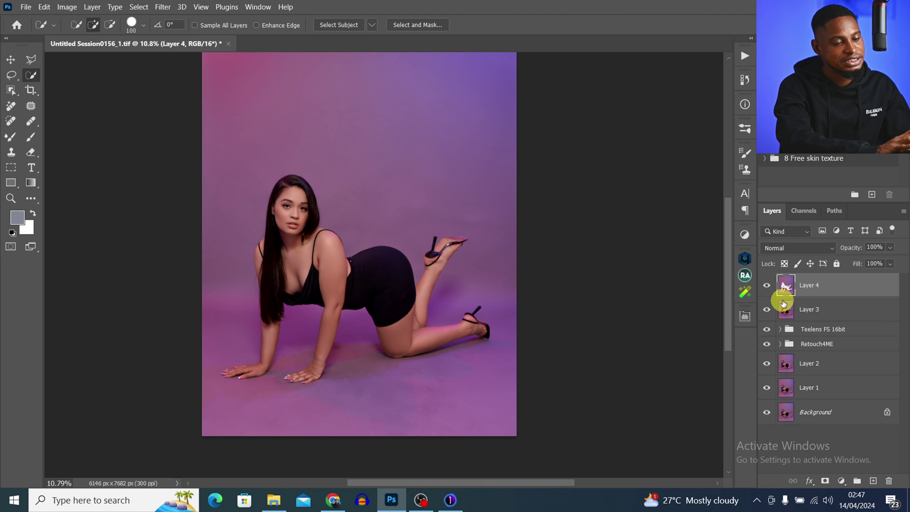
click(767, 311)
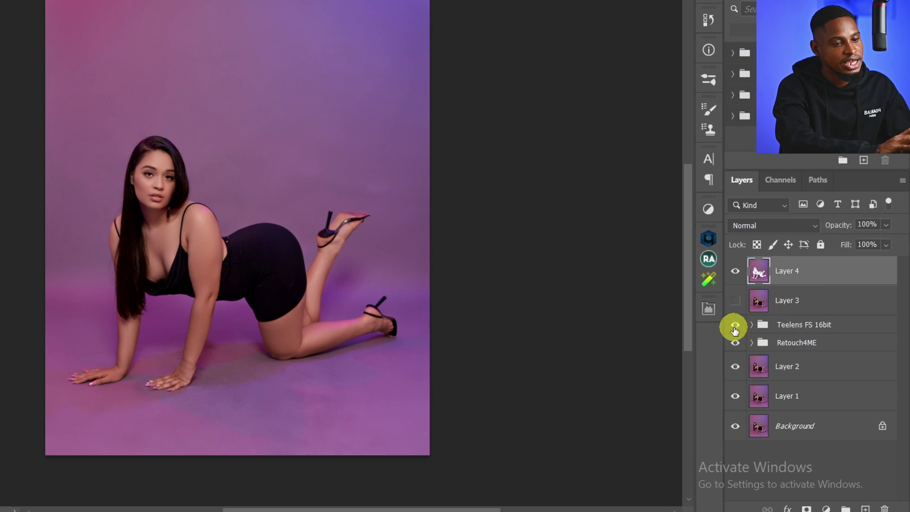
drag(733, 329, 738, 431)
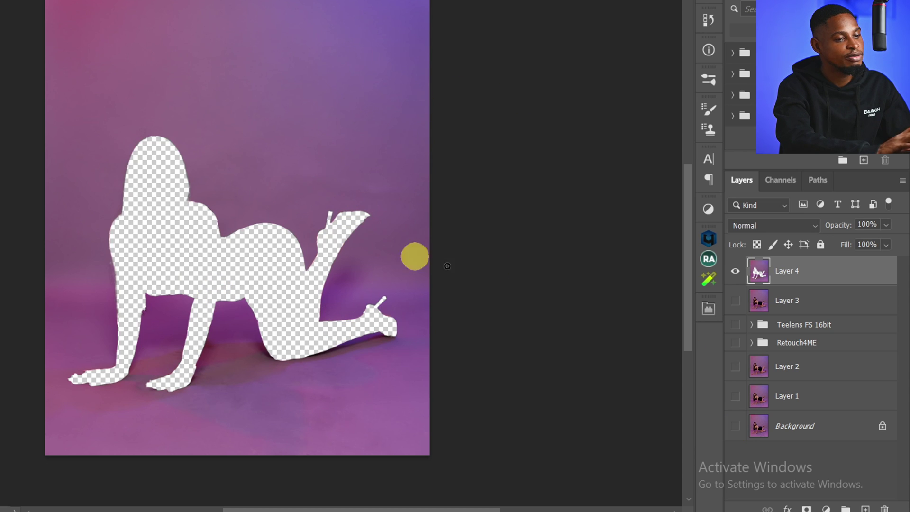
click(736, 426)
drag(738, 424, 739, 352)
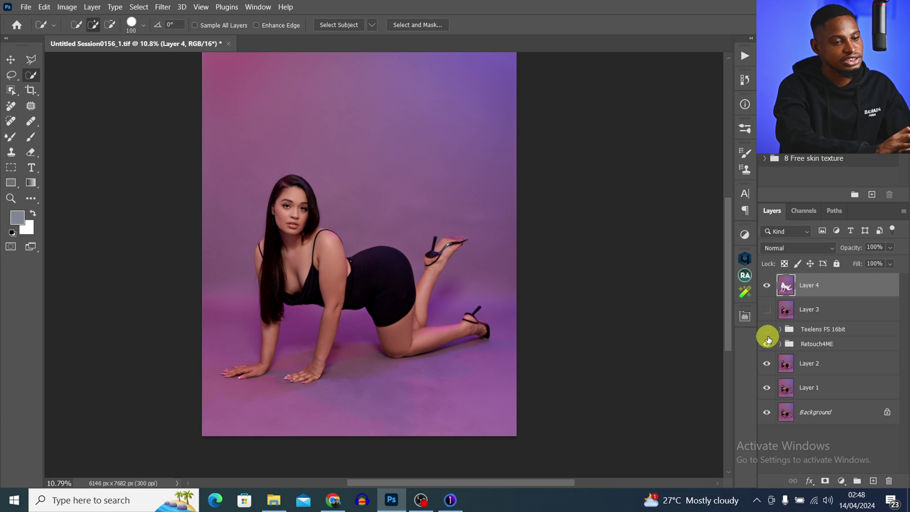
drag(767, 311, 784, 312)
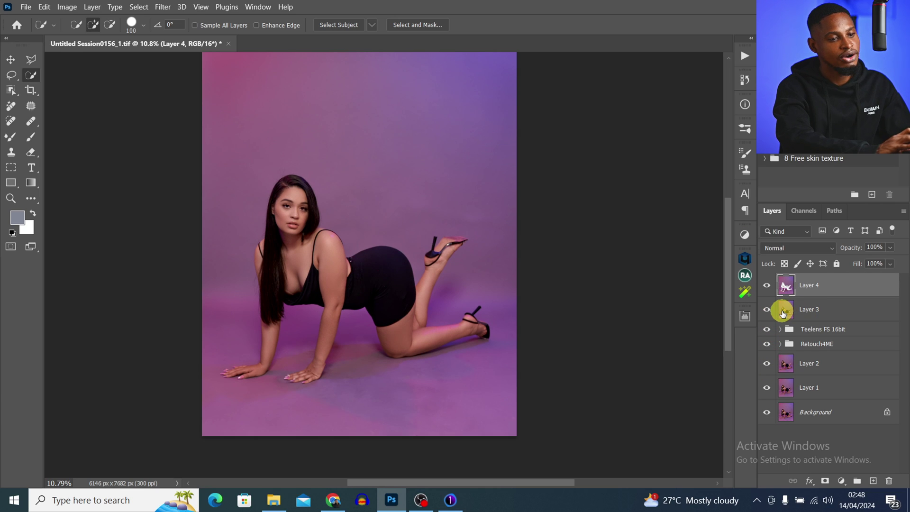
- Rename Layer 3 'subject' and Layer 4 'background', then load the background layer's pixels as a selection
click(784, 314)
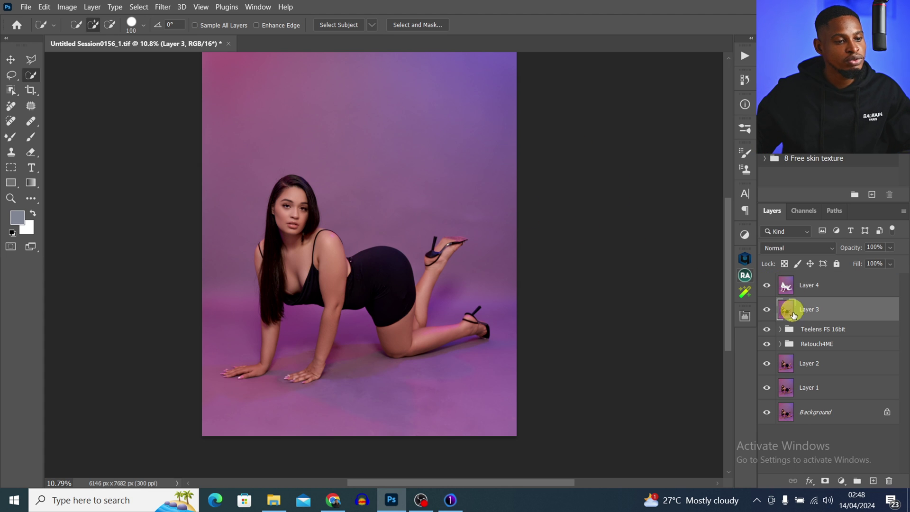
double_click(808, 311)
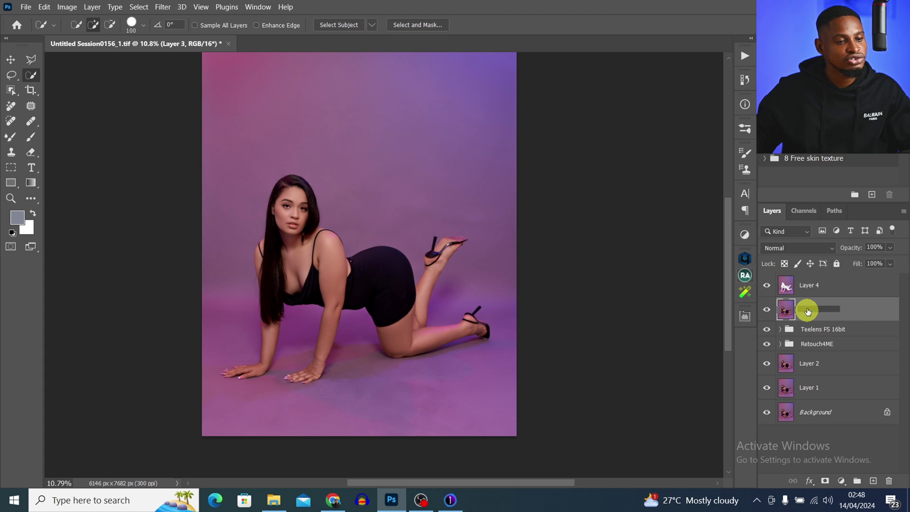
text(subject)
double_click(814, 287)
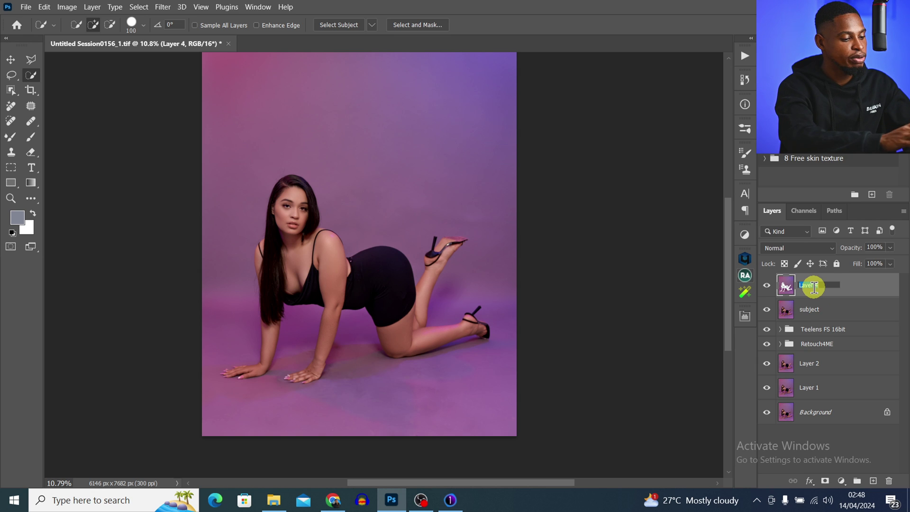
text(background)
click(804, 312)
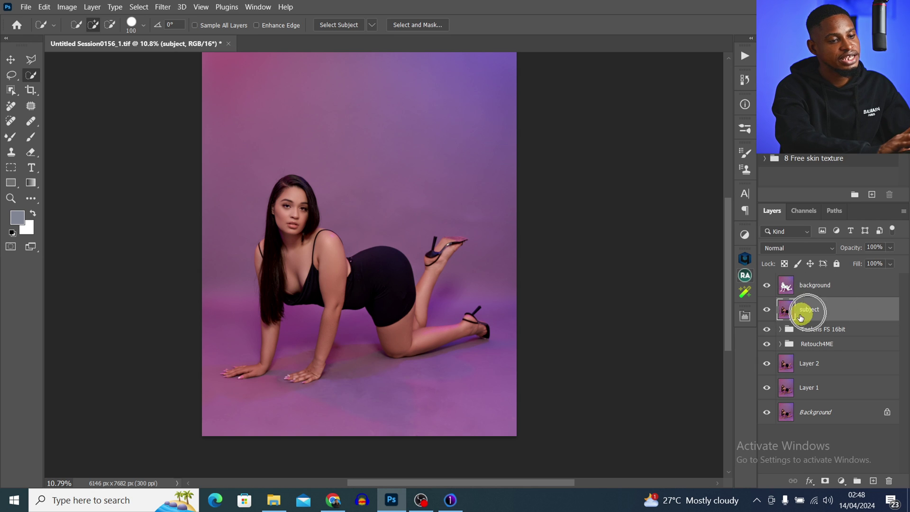
drag(785, 317, 791, 288)
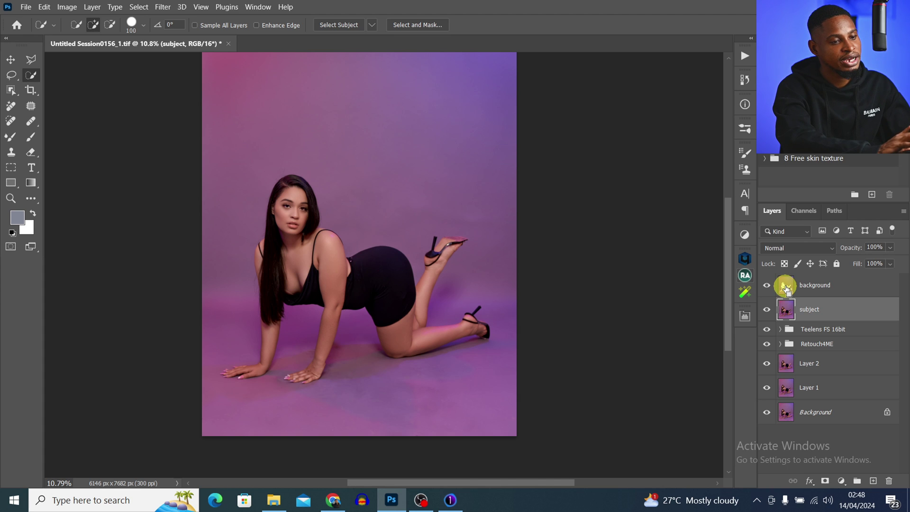
ctrl+click(786, 287)
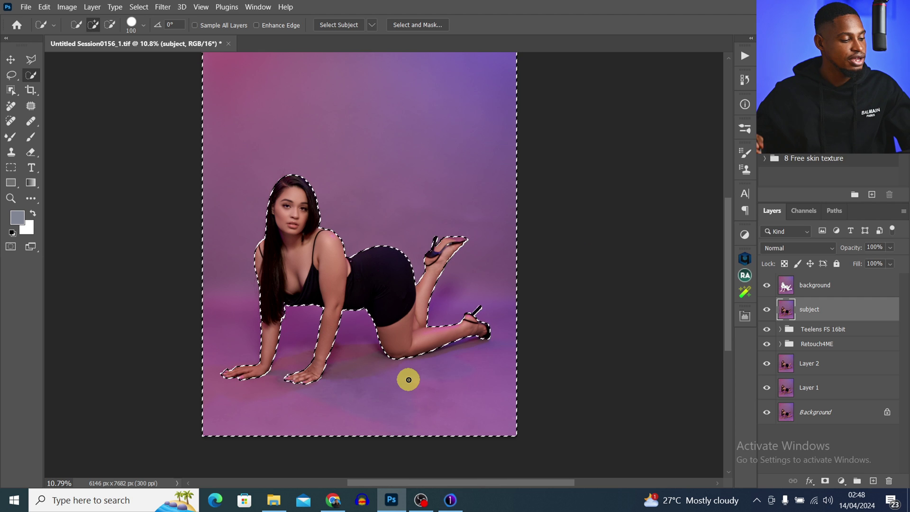
- Invert the selection to the model, mask the subject layer with it, and move background below subject
key(z)
mouse_move(416, 290)
mouse_down()
mouse_move(386, 308)
mouse_move(392, 294)
mouse_up()
key(w)
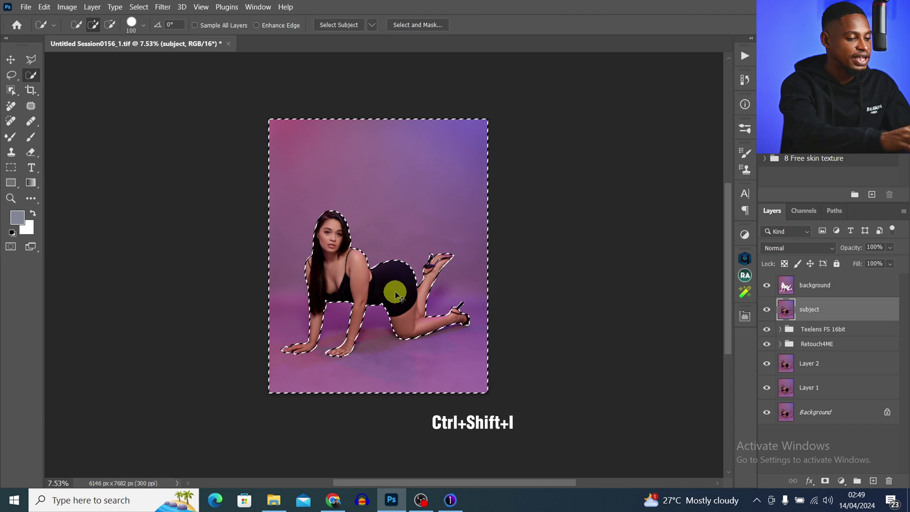
key(ctrl+shift+i)
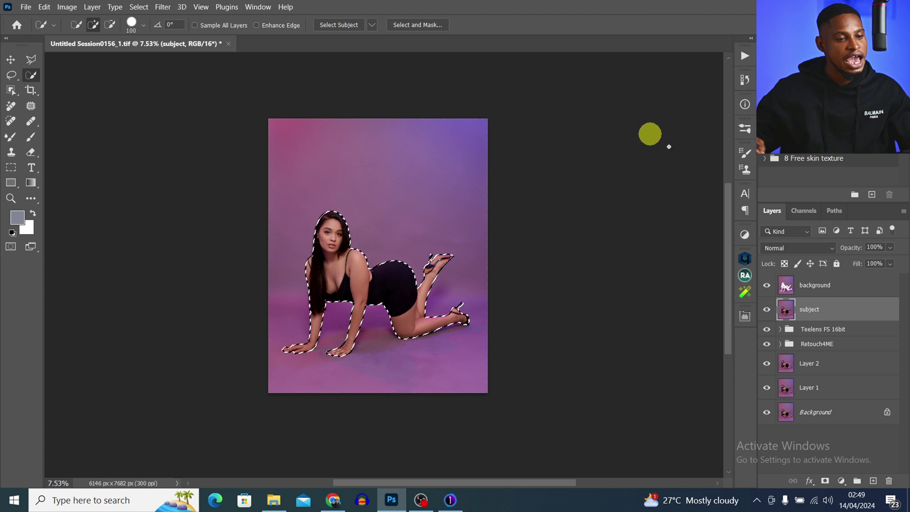
key(ctrl)
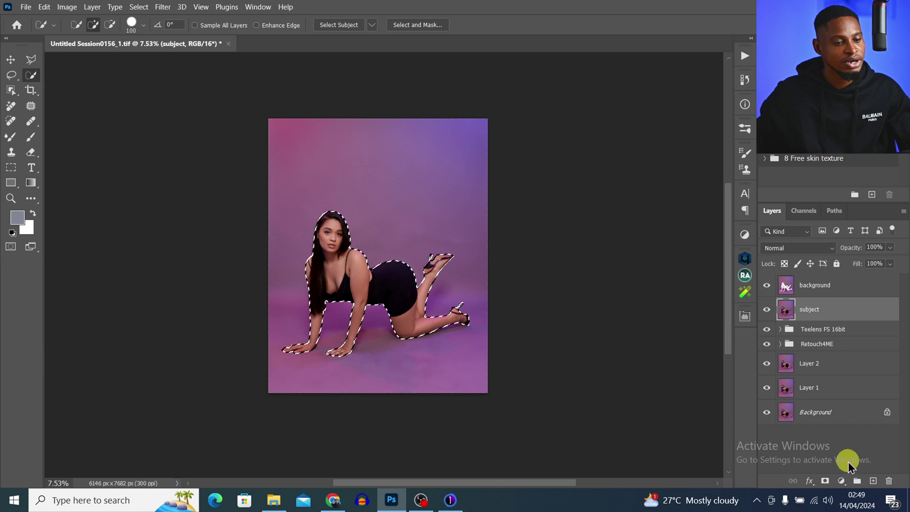
click(825, 481)
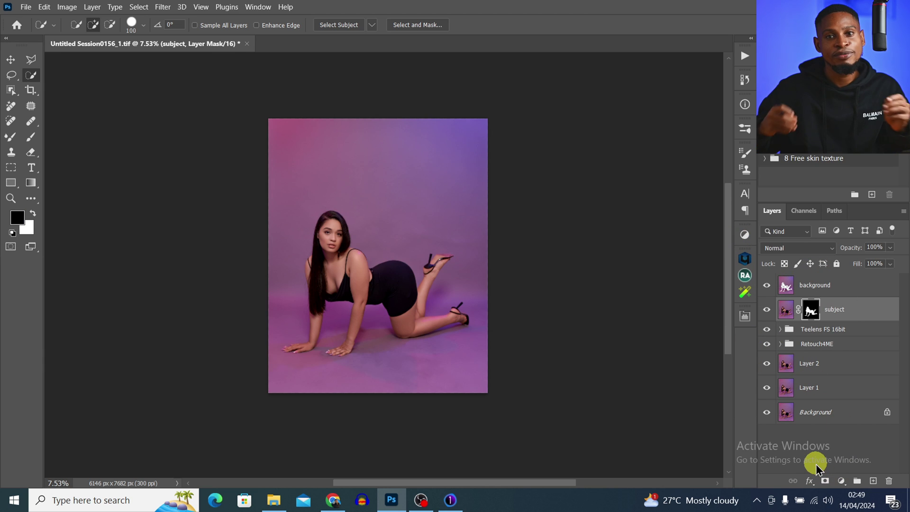
click(818, 285)
drag(820, 288, 835, 319)
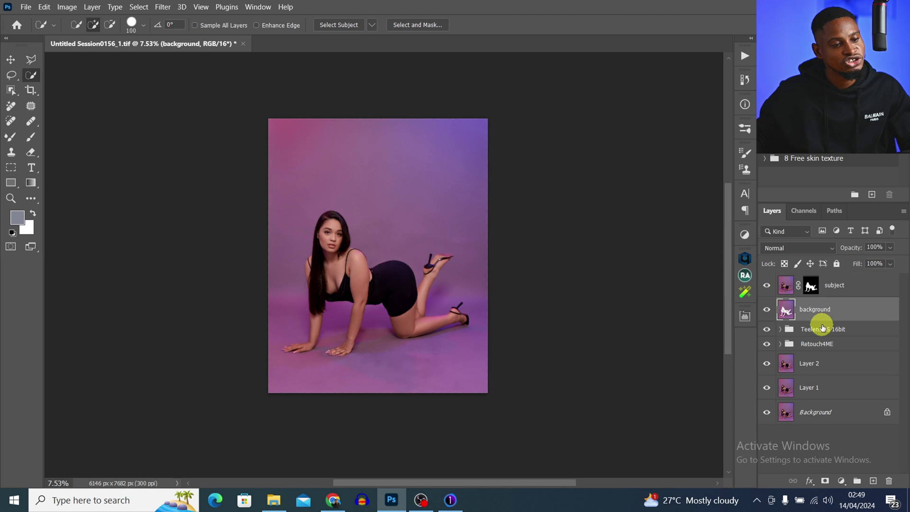
- Convert the background layer into a smart object for smart filters
click(164, 8)
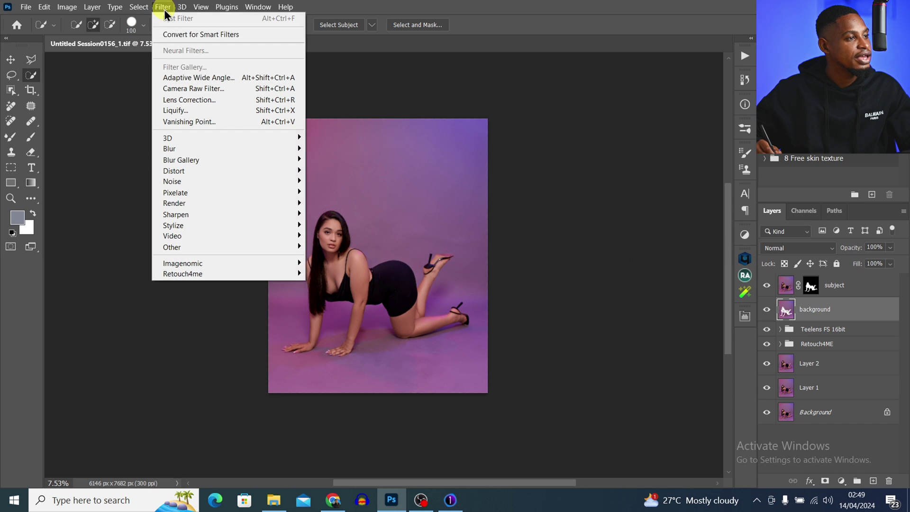
click(204, 35)
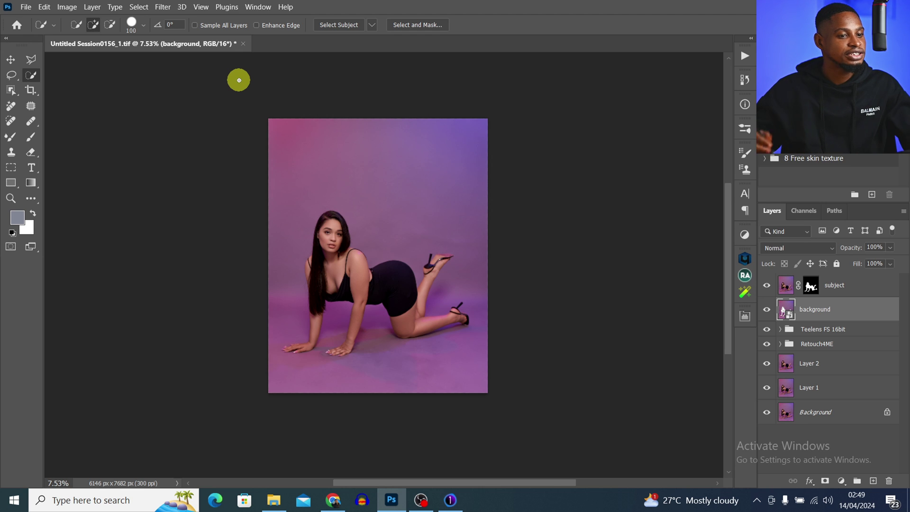
click(788, 314)
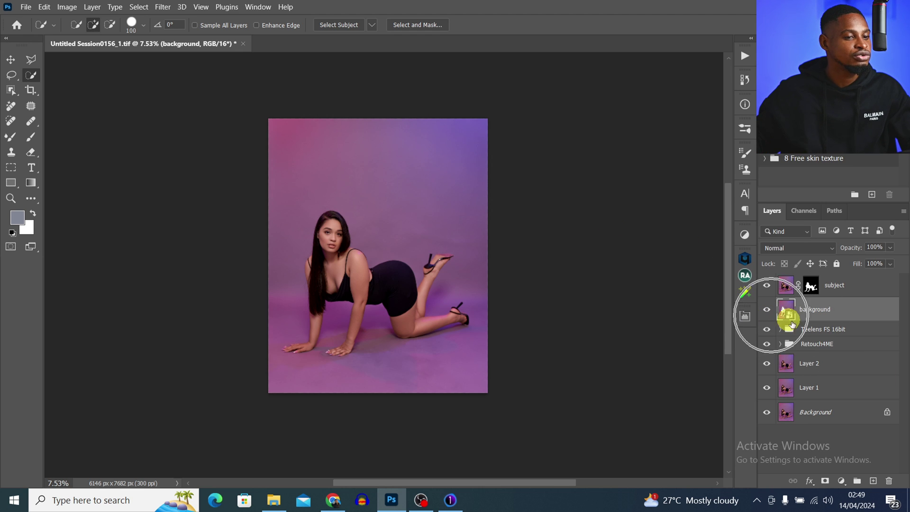
- Apply a 20.8-pixel Gaussian Blur smart filter to the background layer
click(163, 8)
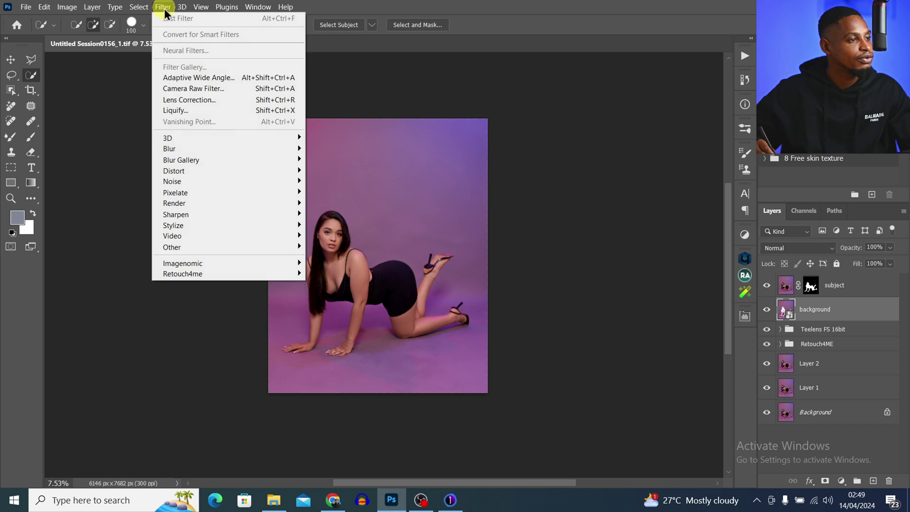
mouse_move(212, 151)
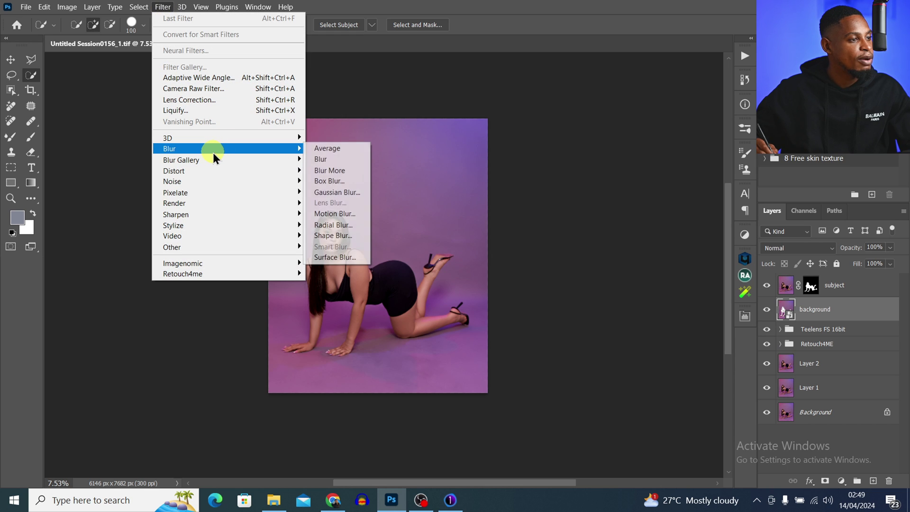
click(349, 192)
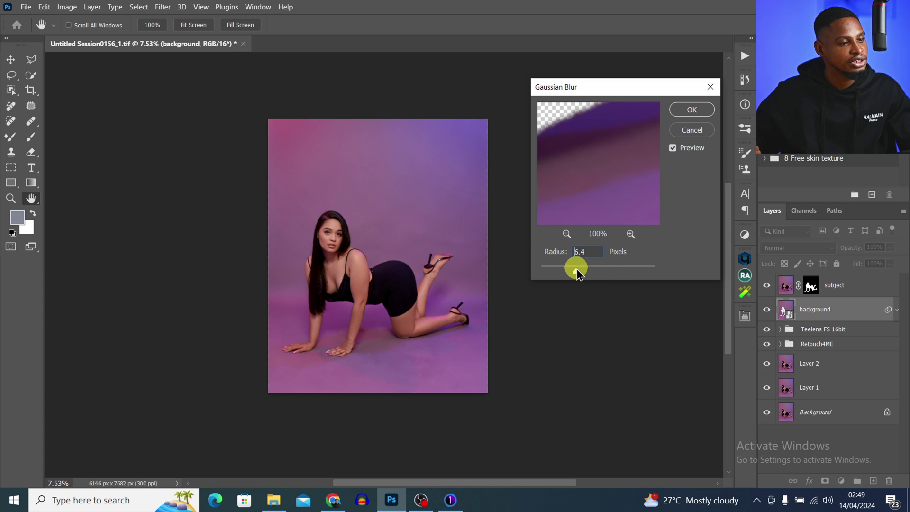
drag(595, 274, 593, 275)
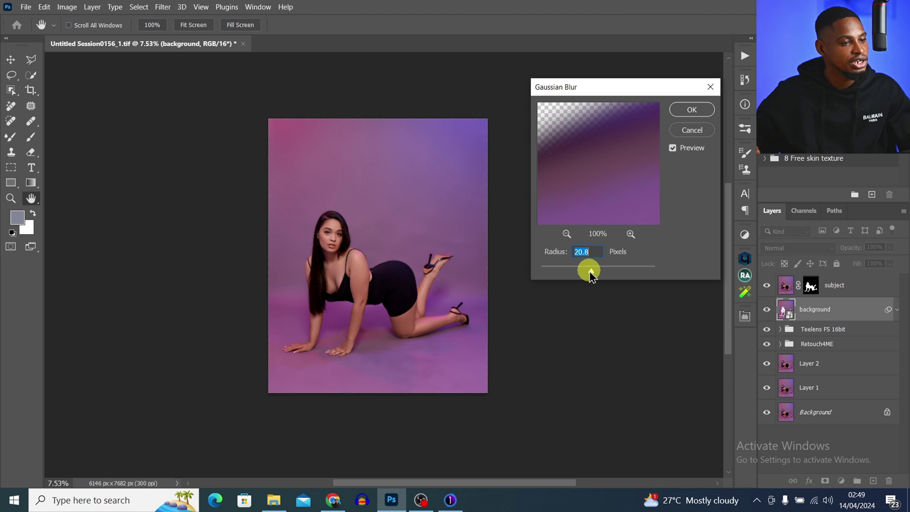
click(683, 110)
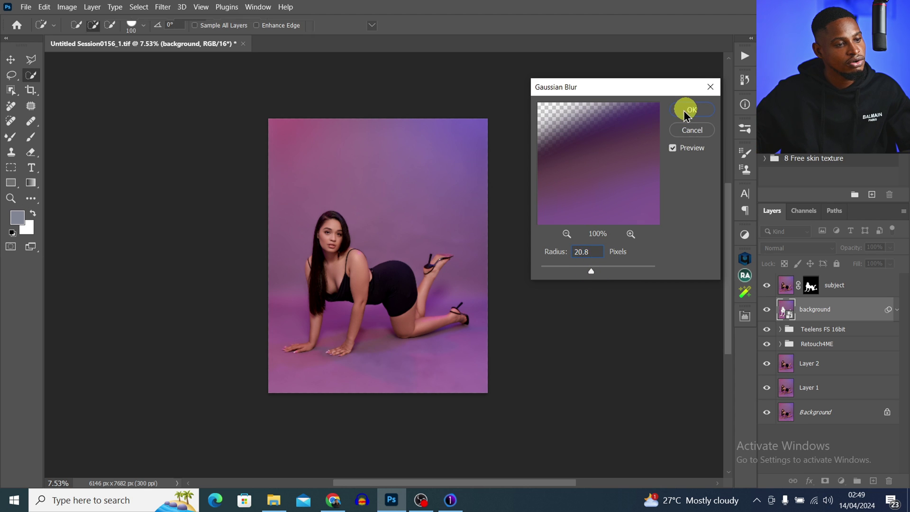
key(z)
drag(435, 290, 455, 287)
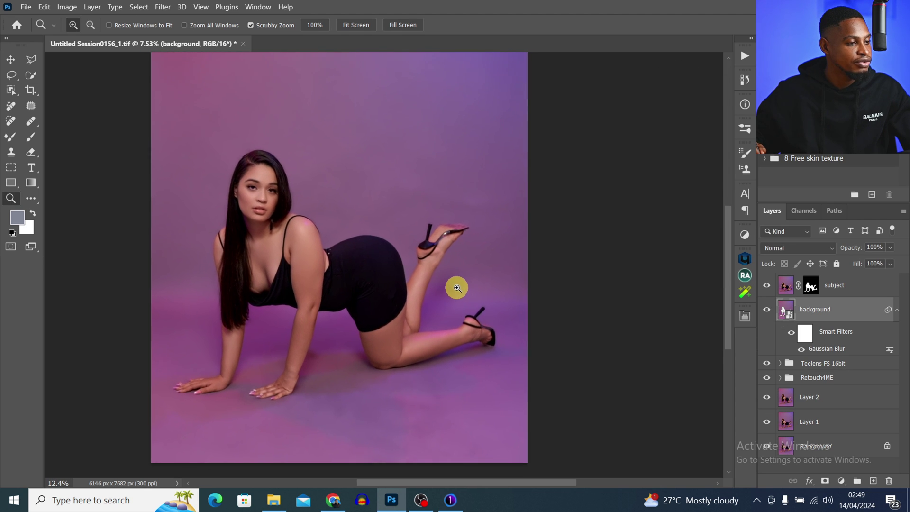
- Toggle the blurred background off to compare and zoom out to the whole image
key(w)
click(767, 310)
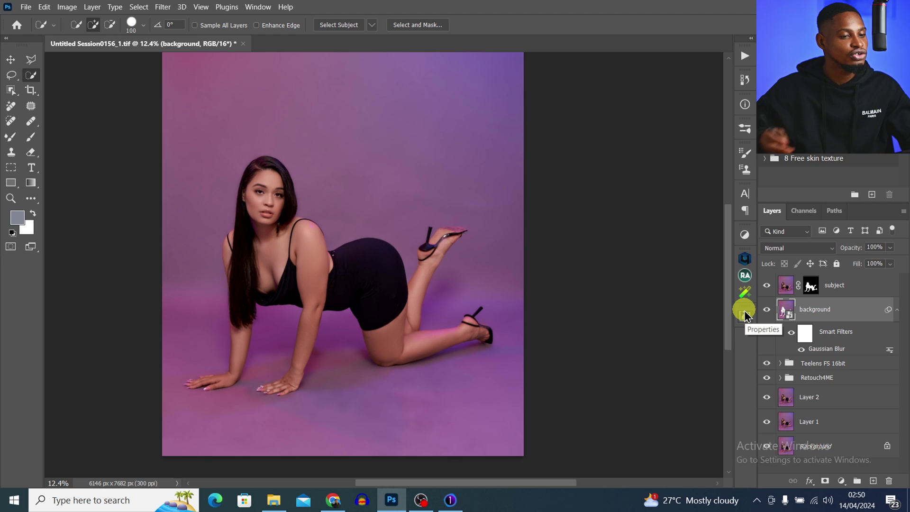
key(z)
mouse_move(416, 224)
mouse_down()
mouse_move(392, 218)
mouse_move(388, 195)
mouse_up()
key(w)
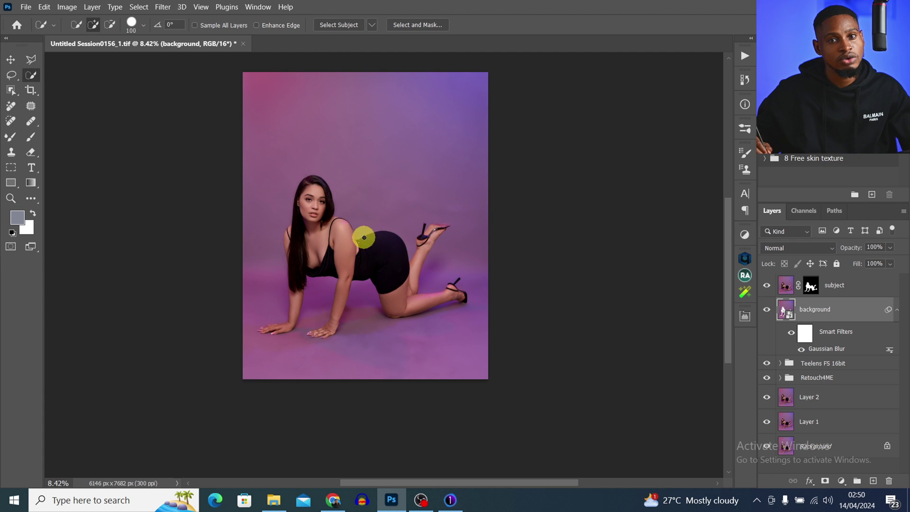
- Run the Noise and Sharpen actions, adding the gray Soft Light Layer 3
click(746, 53)
click(618, 289)
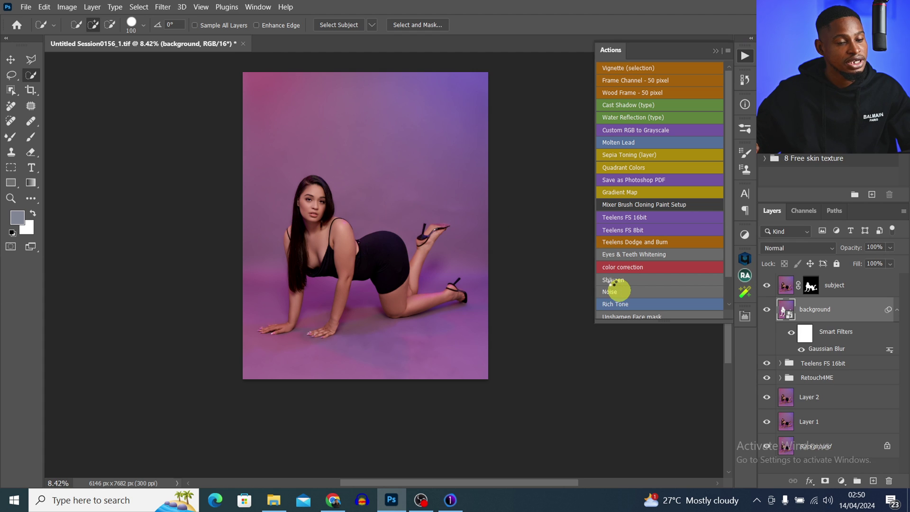
click(613, 280)
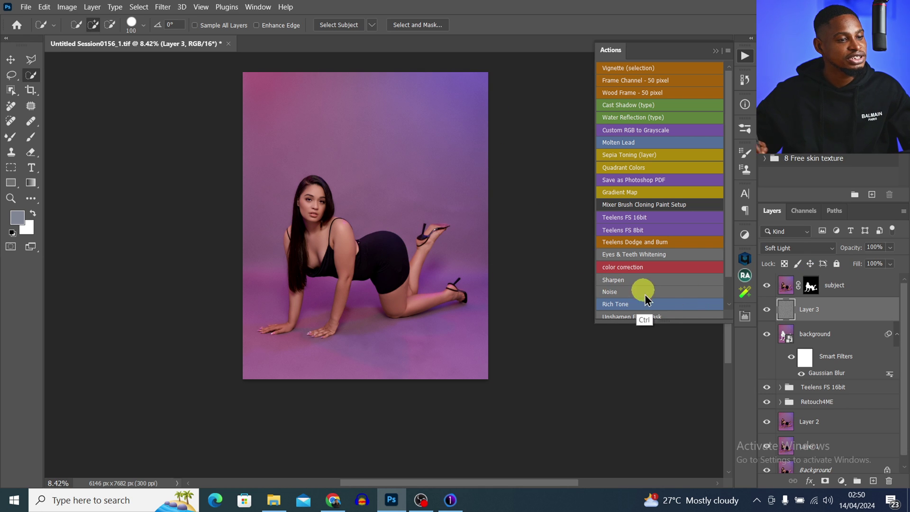
click(629, 249)
- Lower Layer 3's opacity to 18%, inspect the detail, and select the subject layer
click(891, 248)
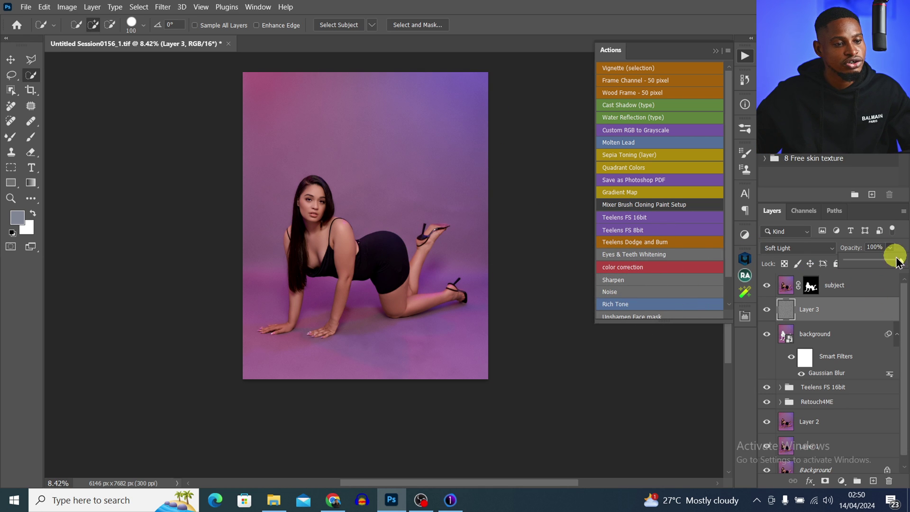
drag(857, 263, 856, 264)
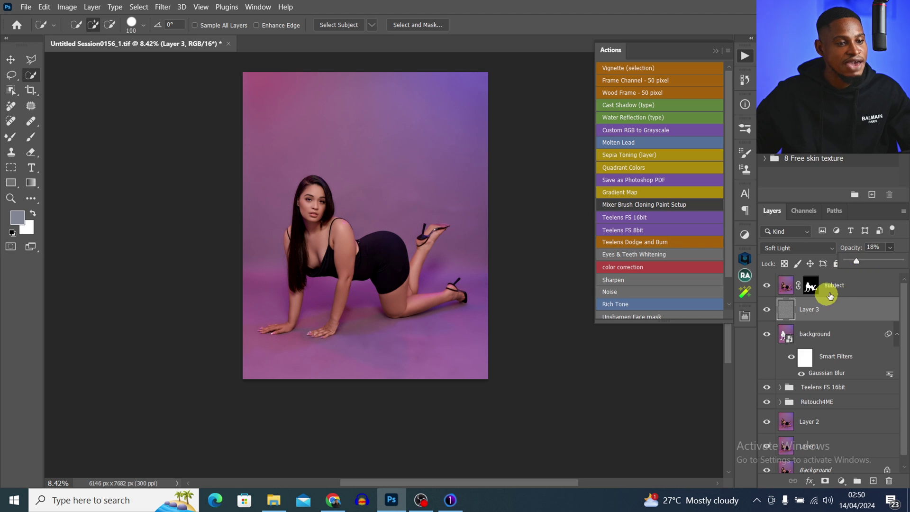
ctrl+click(826, 321)
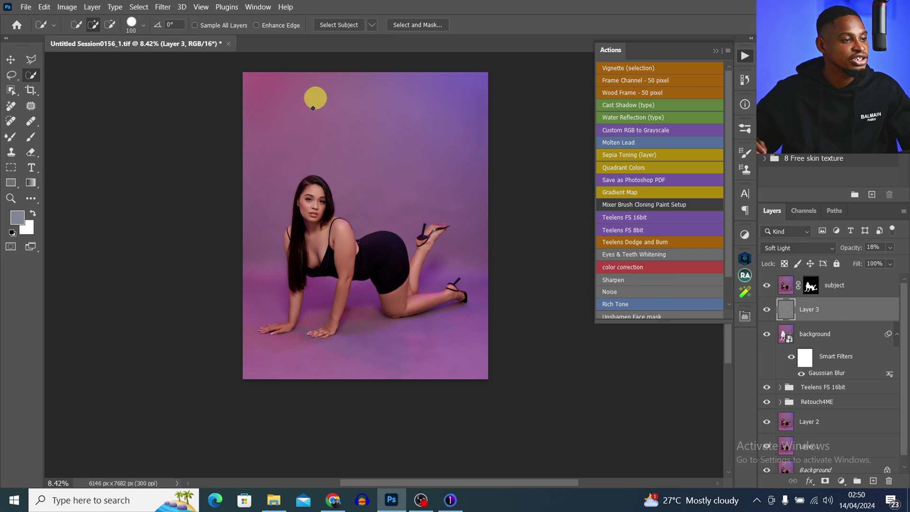
key(z)
mouse_move(388, 143)
mouse_down()
mouse_move(480, 128)
mouse_move(401, 161)
mouse_up()
key(w)
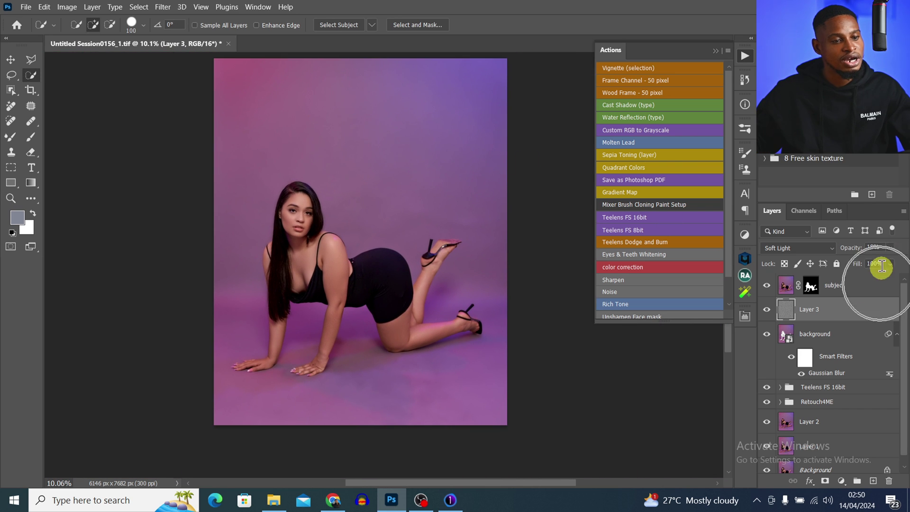
key(z)
drag(372, 219, 356, 221)
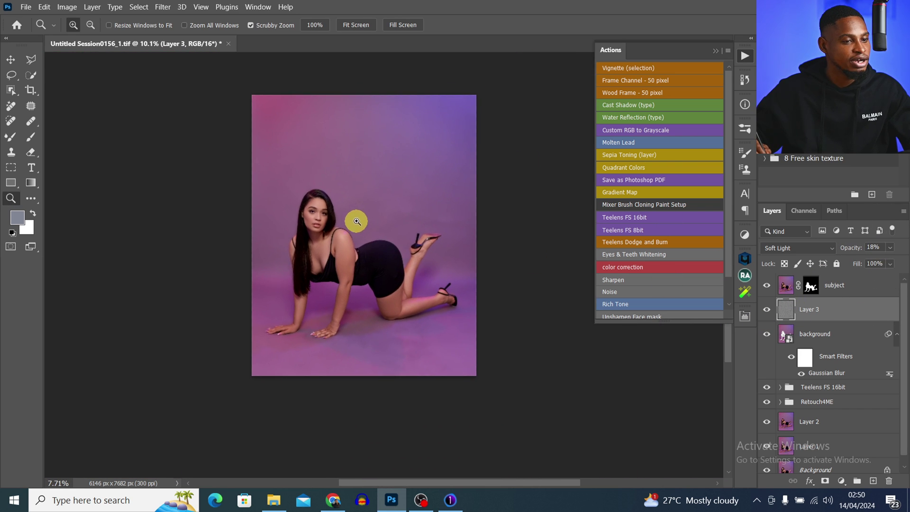
key(w)
click(865, 294)
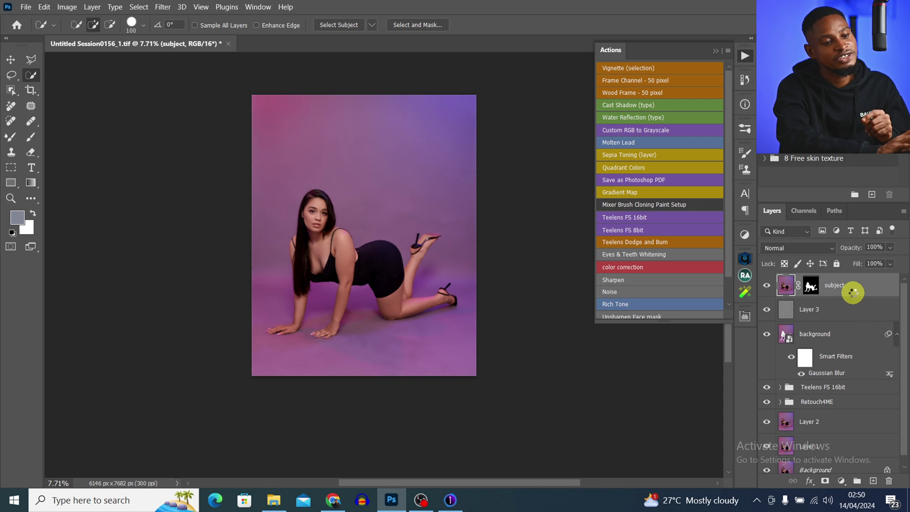
- Stamp visible layers into Layer 4 and set Camera Raw Blue Primary saturation to +30
key(ctrl+shift+alt+e)
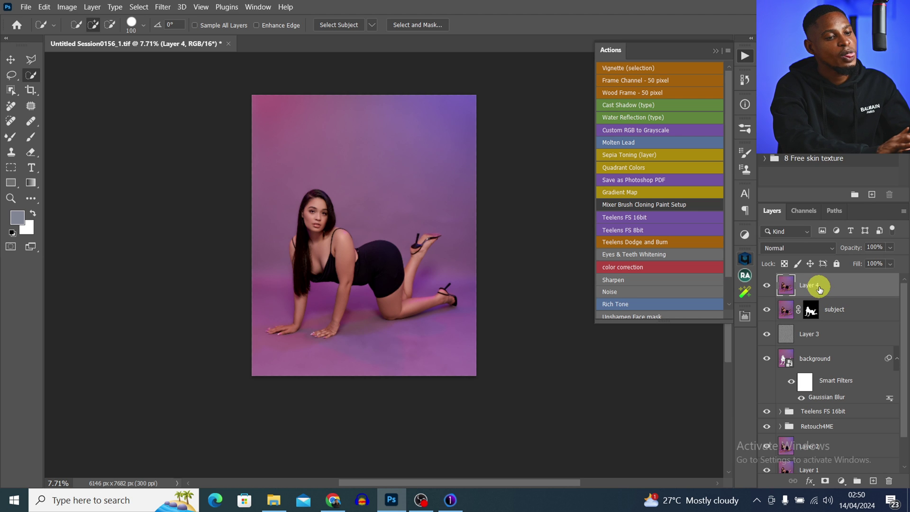
click(163, 7)
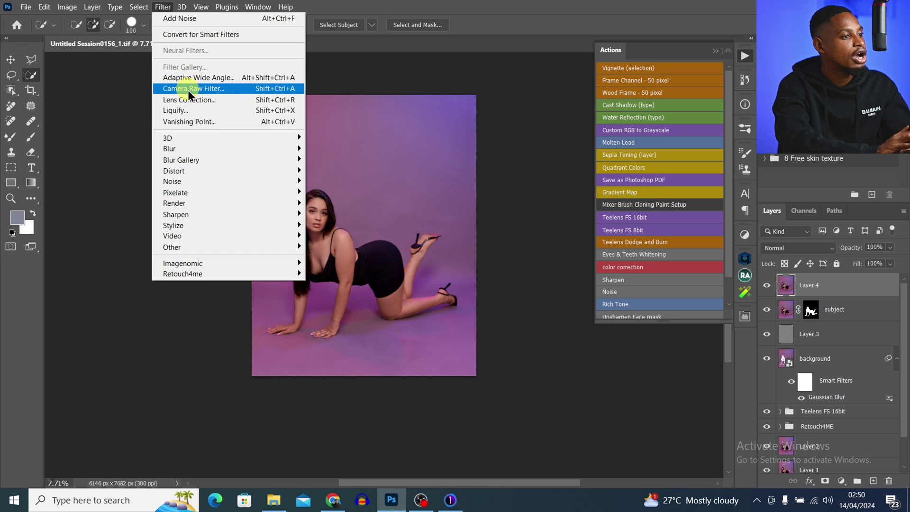
click(188, 90)
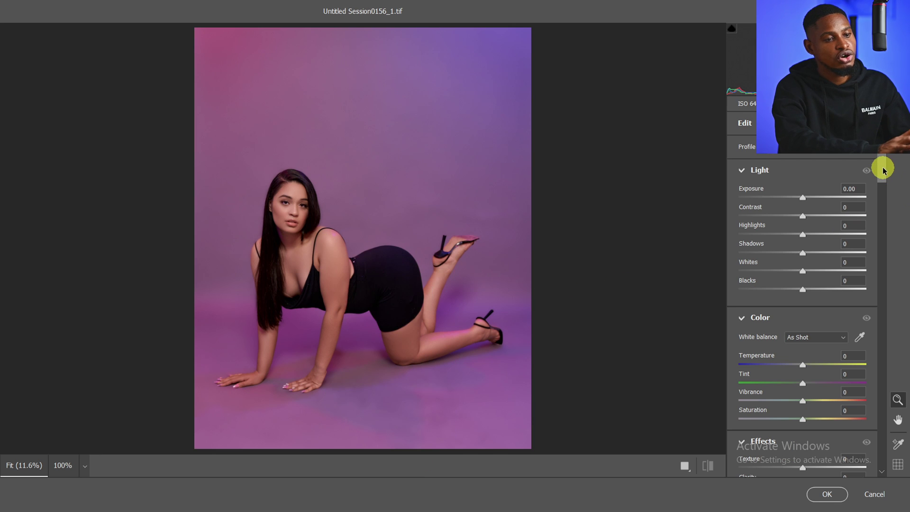
drag(884, 171, 884, 475)
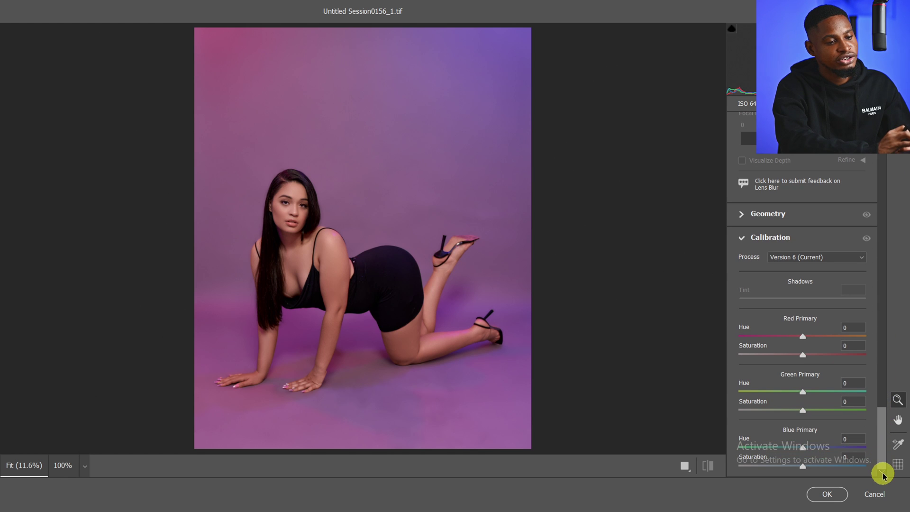
click(749, 237)
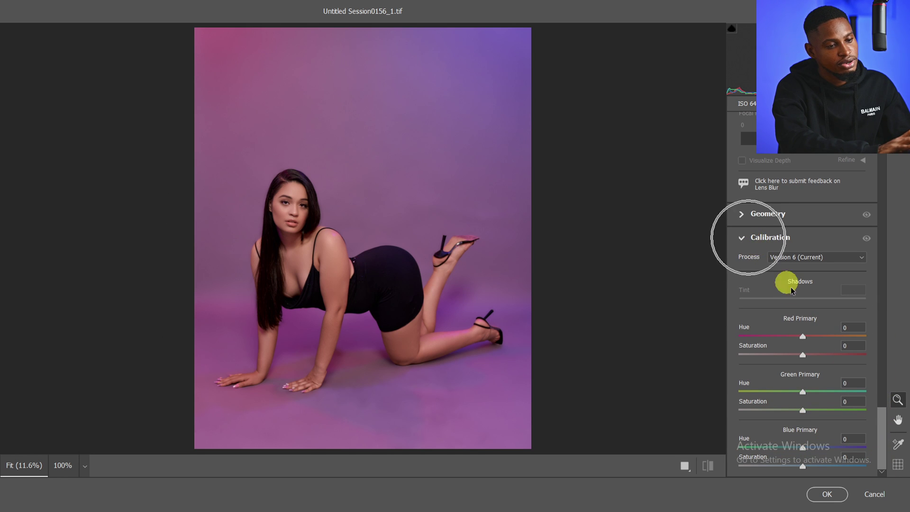
click(804, 469)
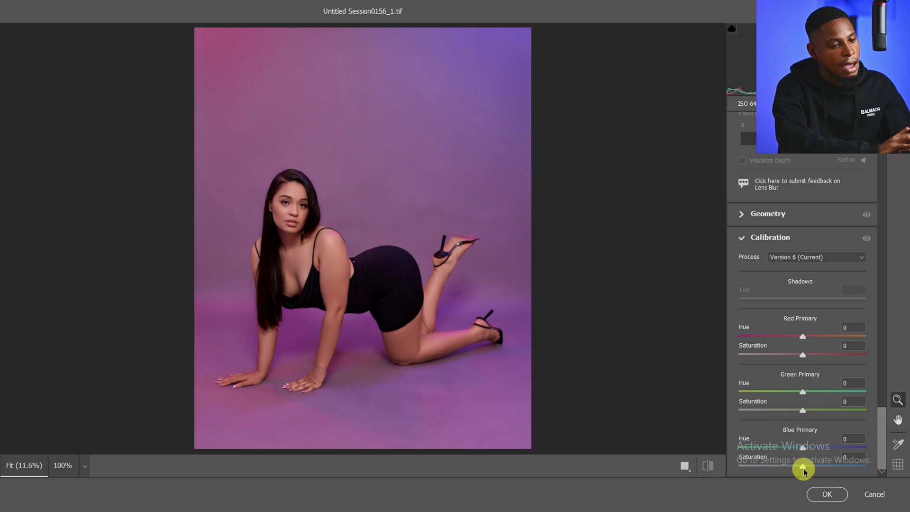
drag(823, 471, 823, 470)
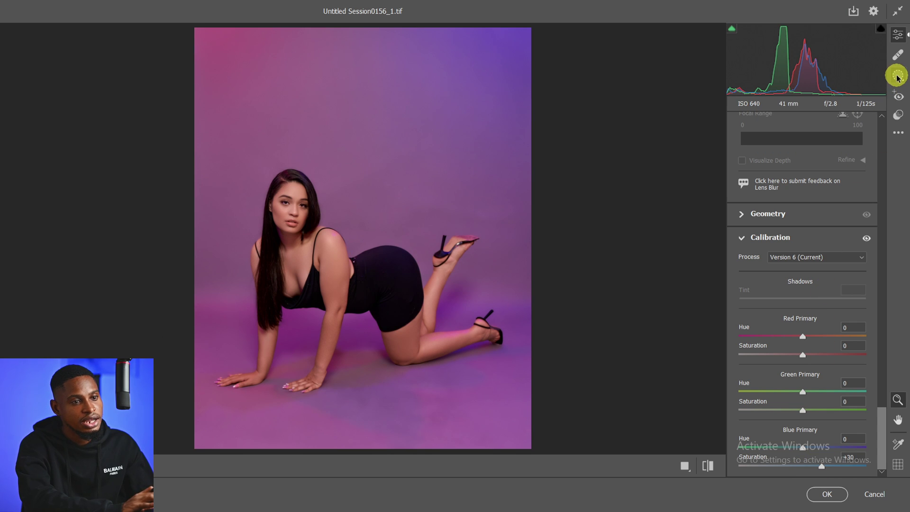
- Add a Camera Raw background mask with exposure -0.30 and saturation +16, turning the backdrop purple
click(899, 77)
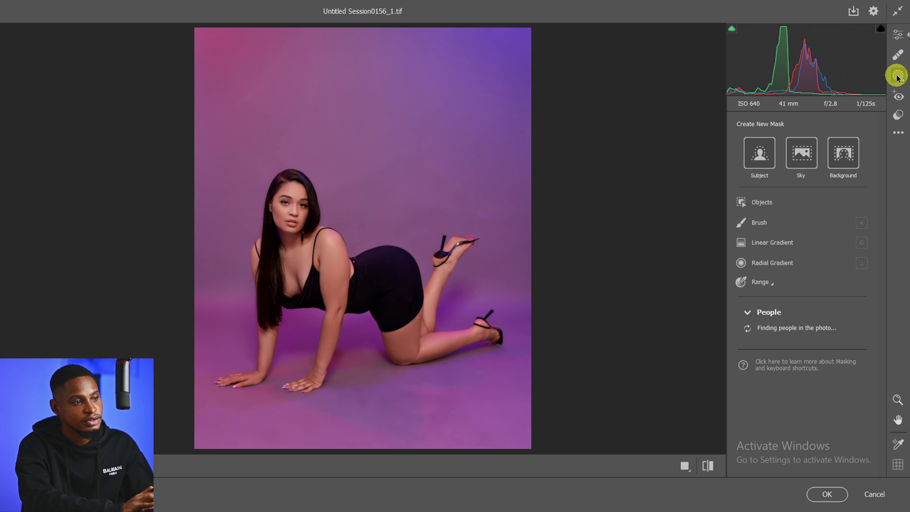
click(845, 153)
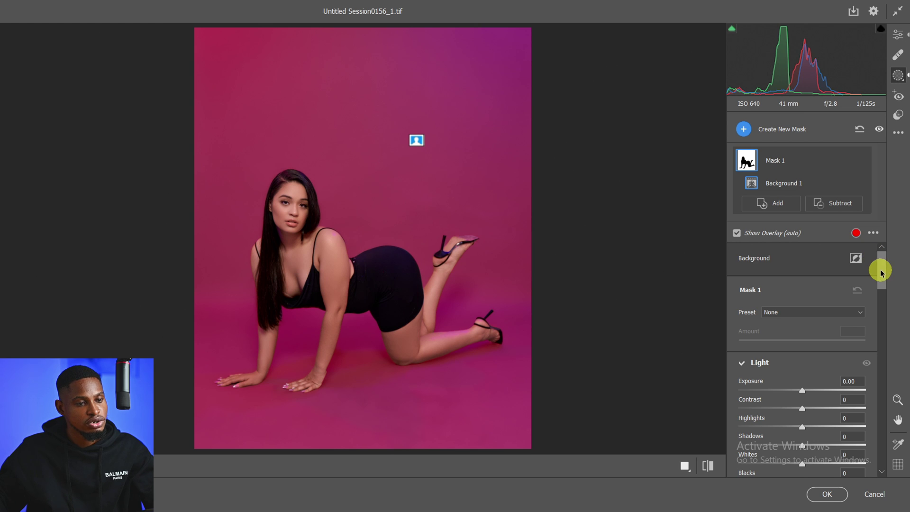
scroll(881, 281, down, 3)
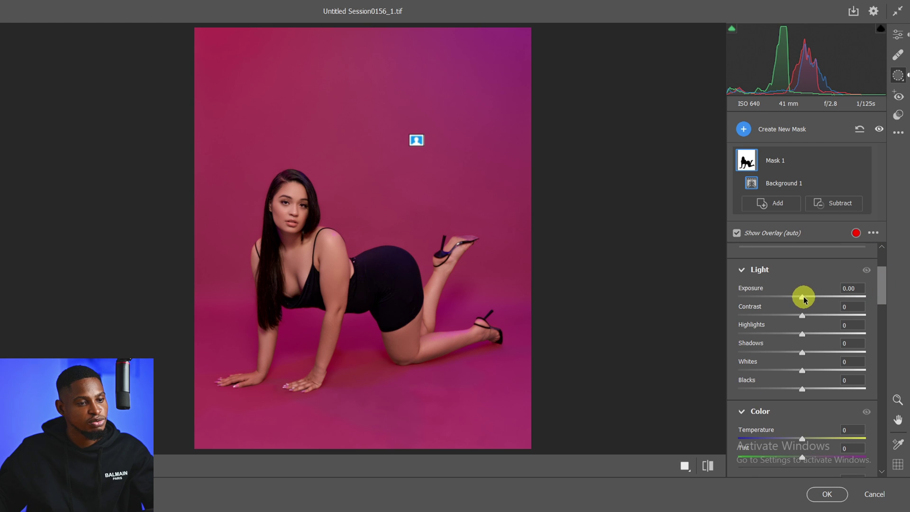
drag(803, 300, 796, 301)
scroll(881, 304, down, 5)
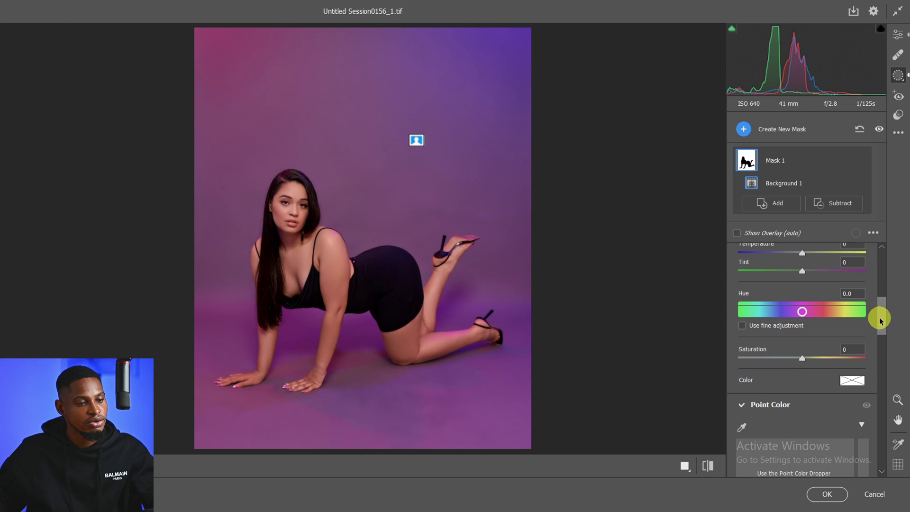
click(801, 347)
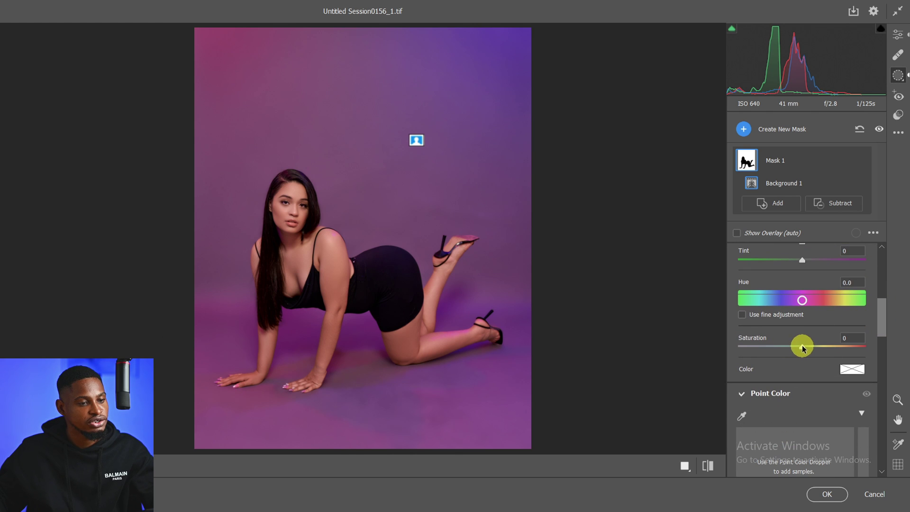
drag(810, 347, 814, 349)
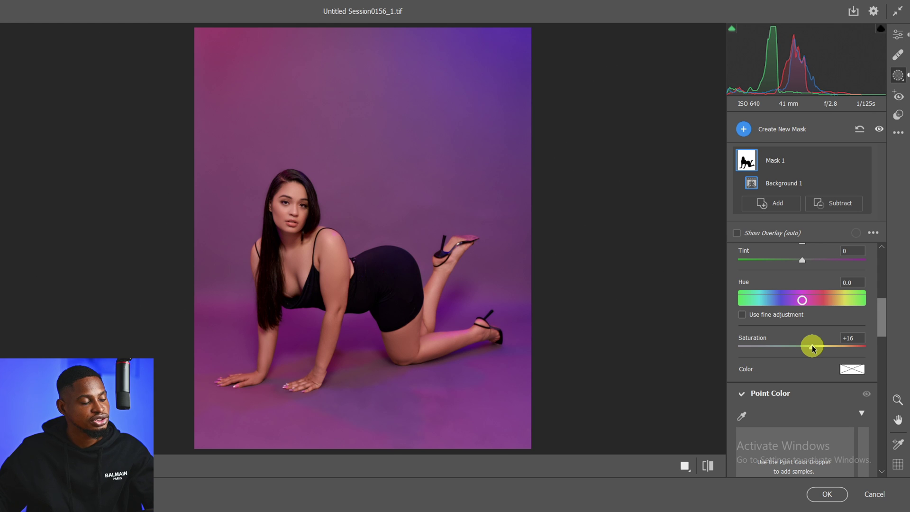
click(392, 251)
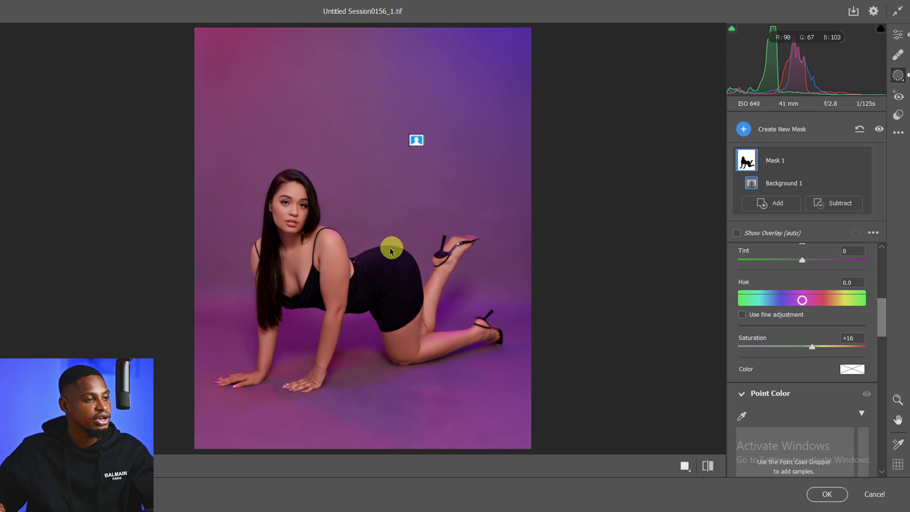
- Add a Select Subject mask raising the model's exposure to about +0.15, compare, and apply Camera Raw
click(745, 129)
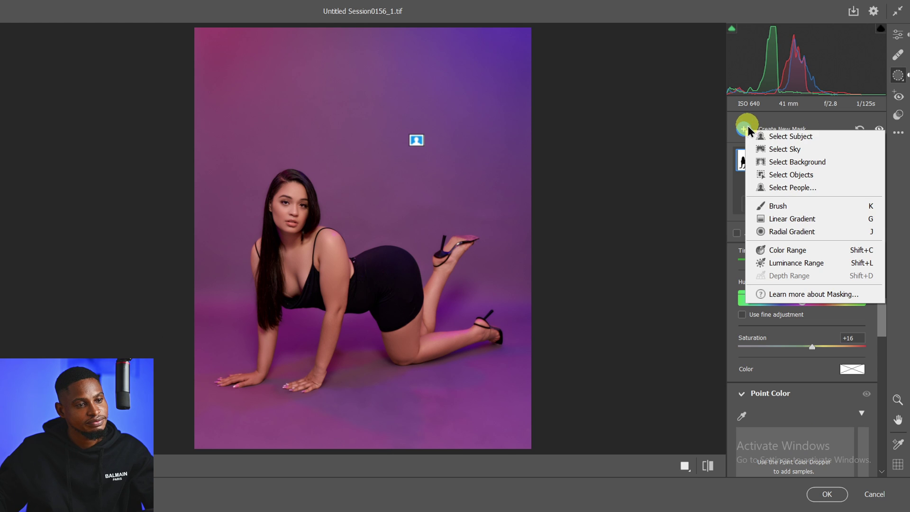
click(773, 138)
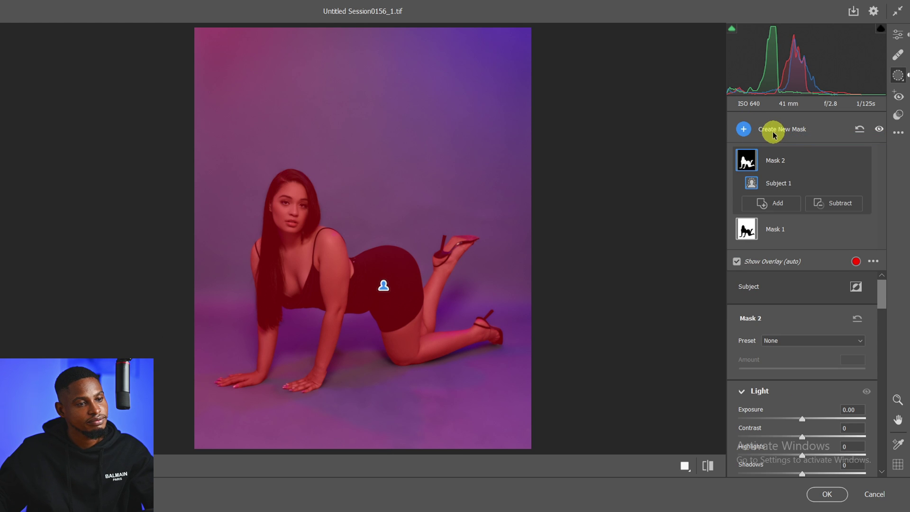
click(802, 419)
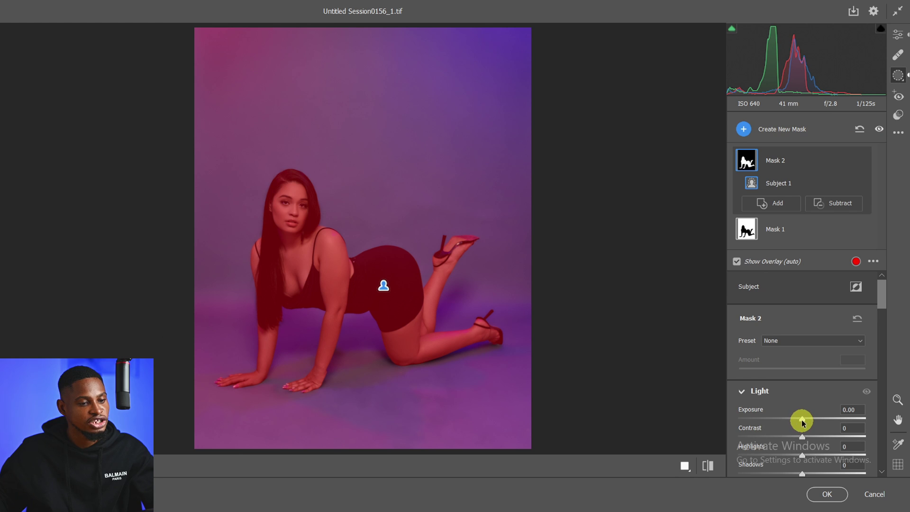
drag(803, 420, 806, 421)
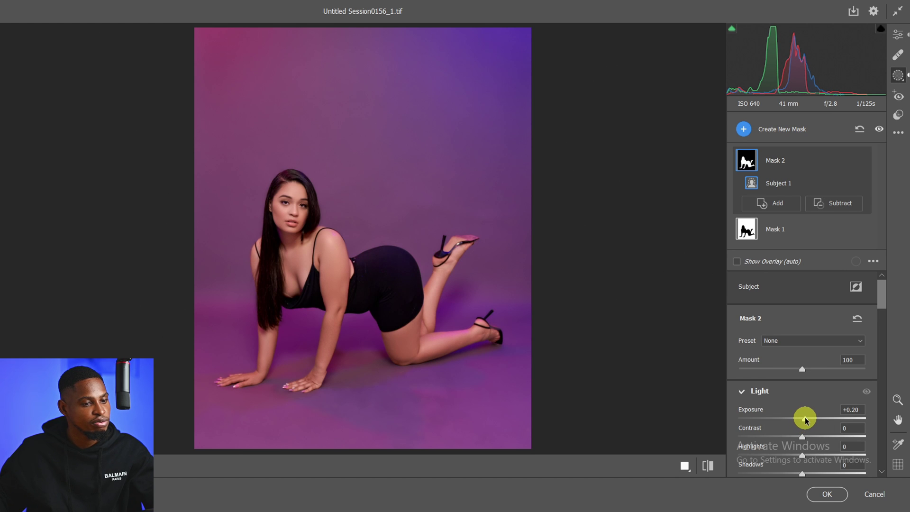
click(706, 464)
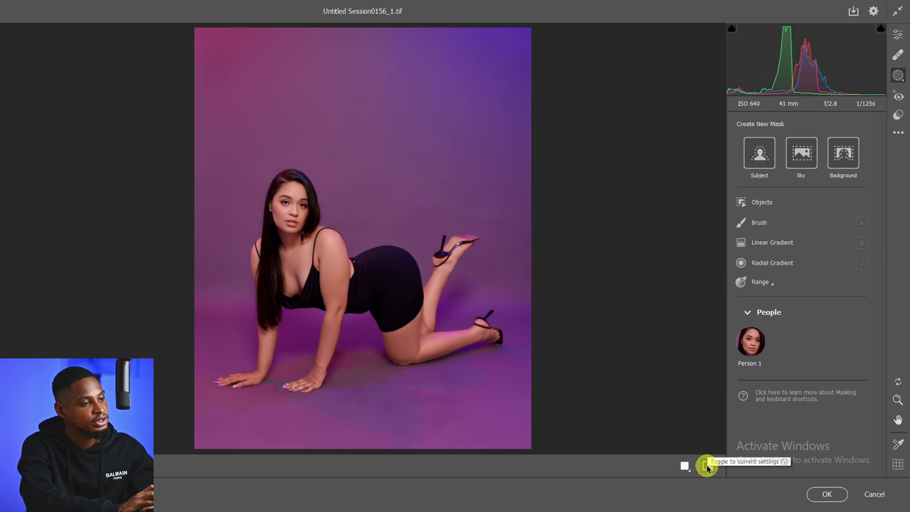
click(706, 464)
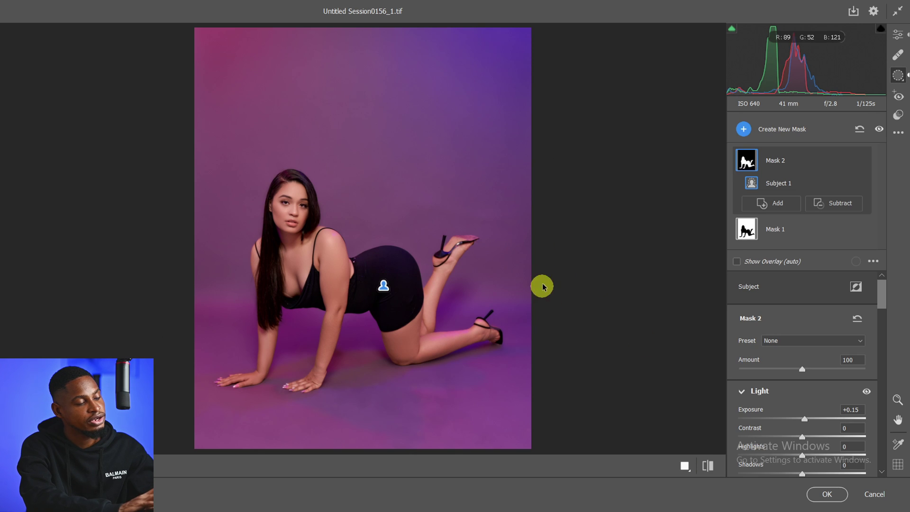
click(826, 494)
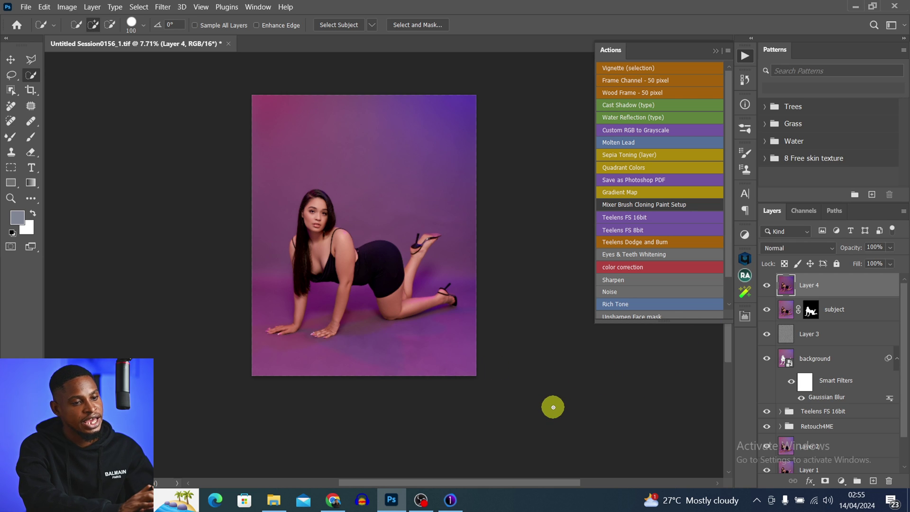
- Stamp visible layers into Layer 5 and open it in Liquify with the Forward Warp tool
key(ctrl+shift+alt+e)
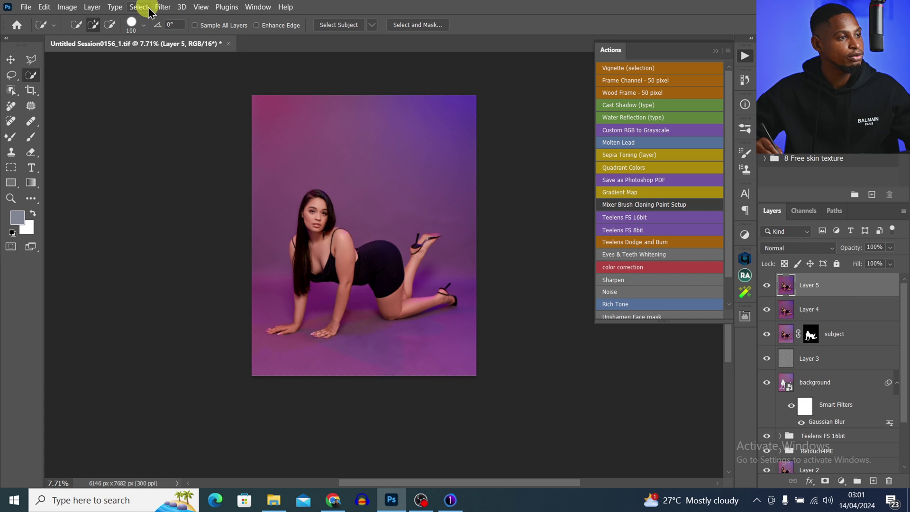
click(161, 7)
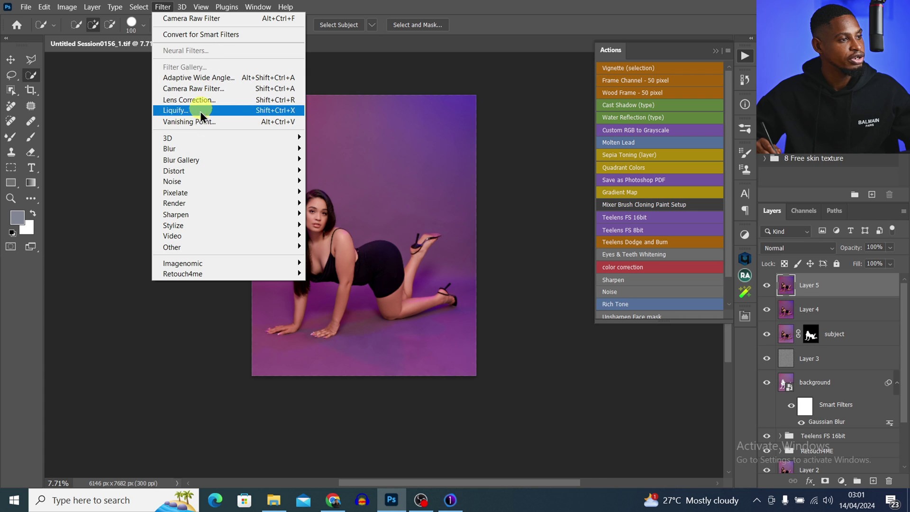
click(200, 111)
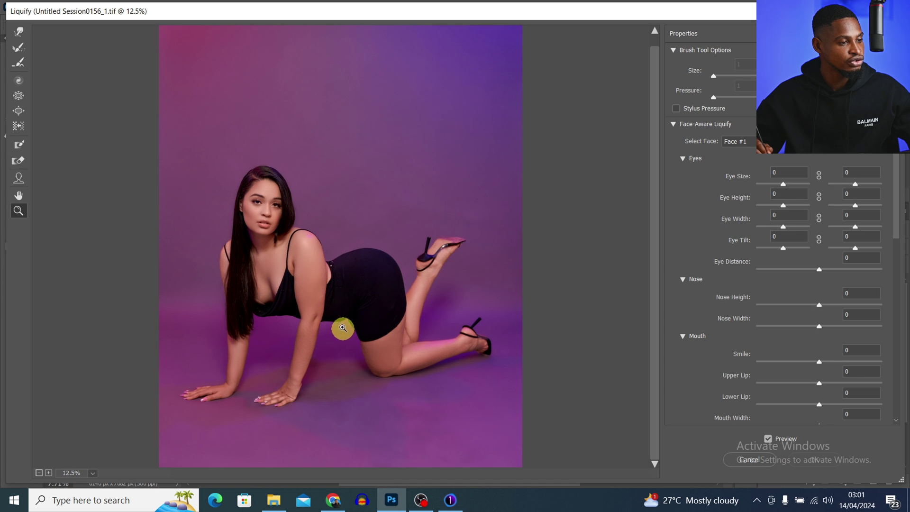
click(339, 328)
click(19, 31)
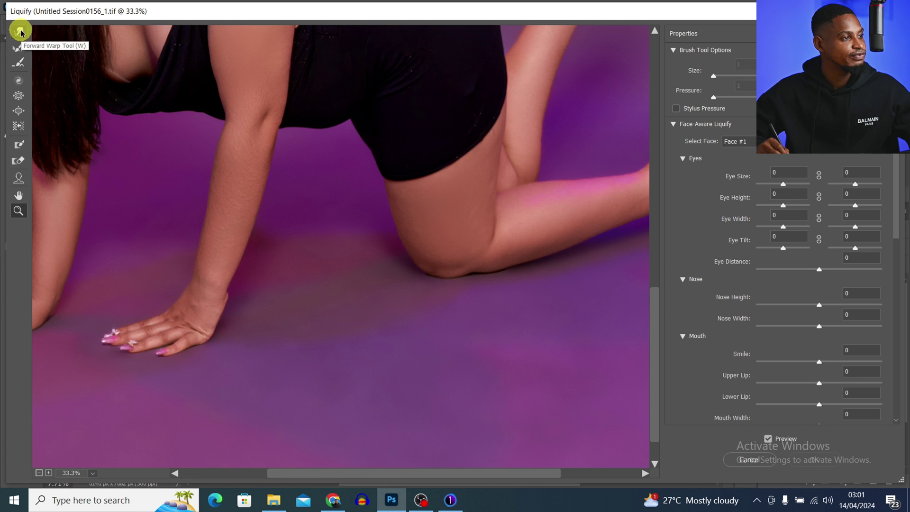
- Reshape the model's body with the Forward Warp brush sized between 200 and 600
key(bracketleft)
key(bracketleft)
key(bracketleft)
key(bracketleft)
key(bracketleft)
key(bracketleft)
key(bracketleft)
key(bracketleft)
key(bracketleft)
key(bracketleft)
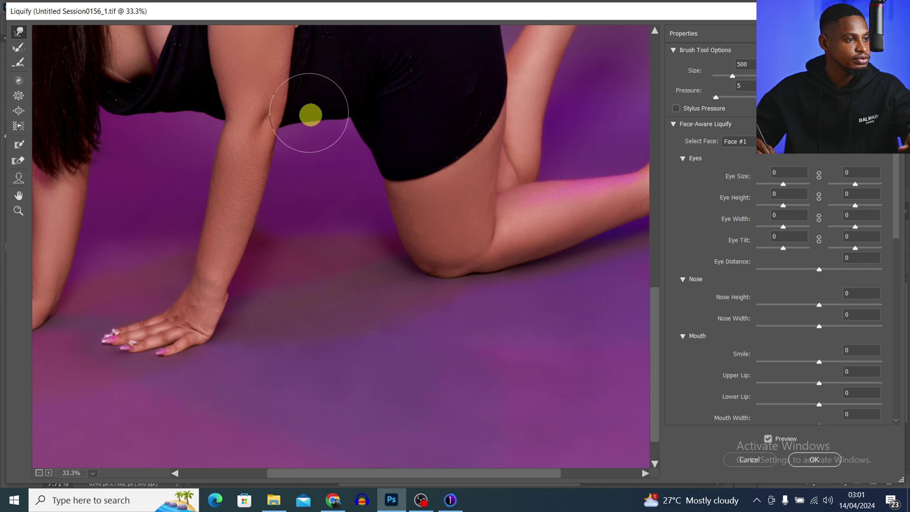
key(bracketleft)
key(bracketright)
key(bracketright)
key(bracketright)
key(bracketright)
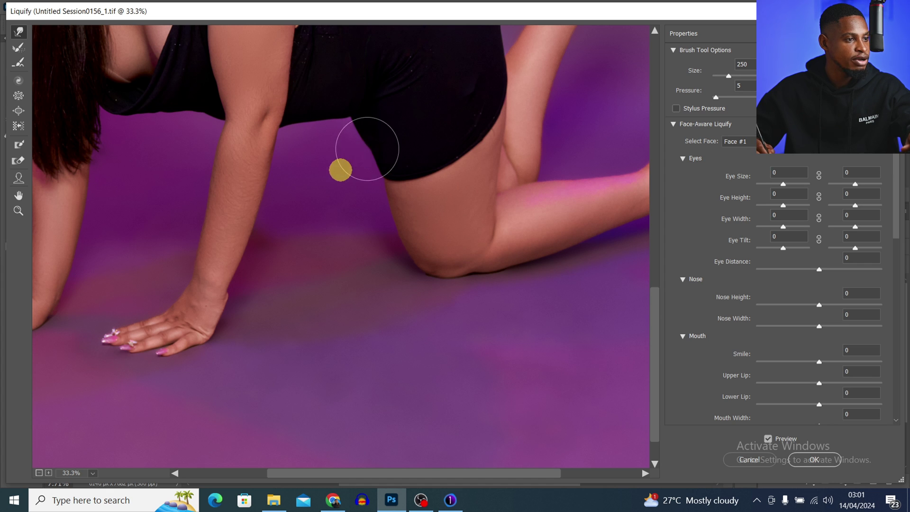
key(bracketleft)
key(bracketleft)
key(bracketleft)
key(bracketleft)
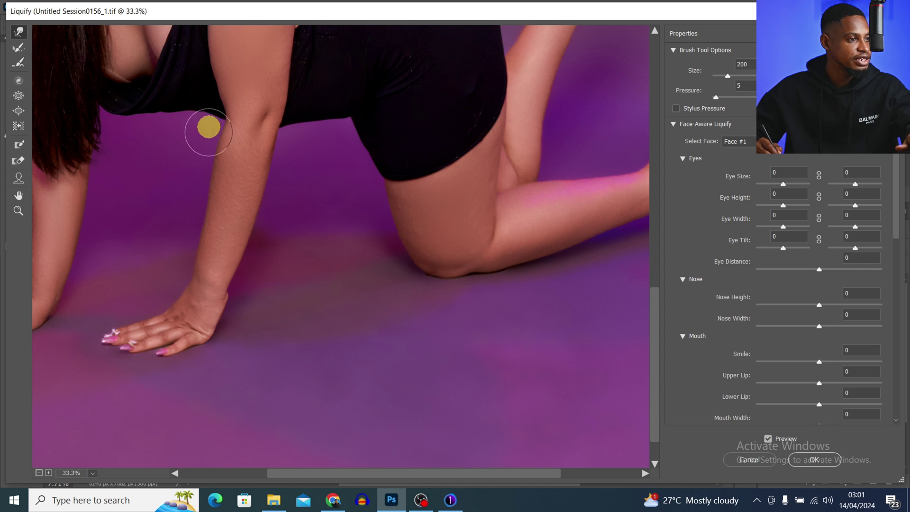
key(bracketright)
key(bracketright)
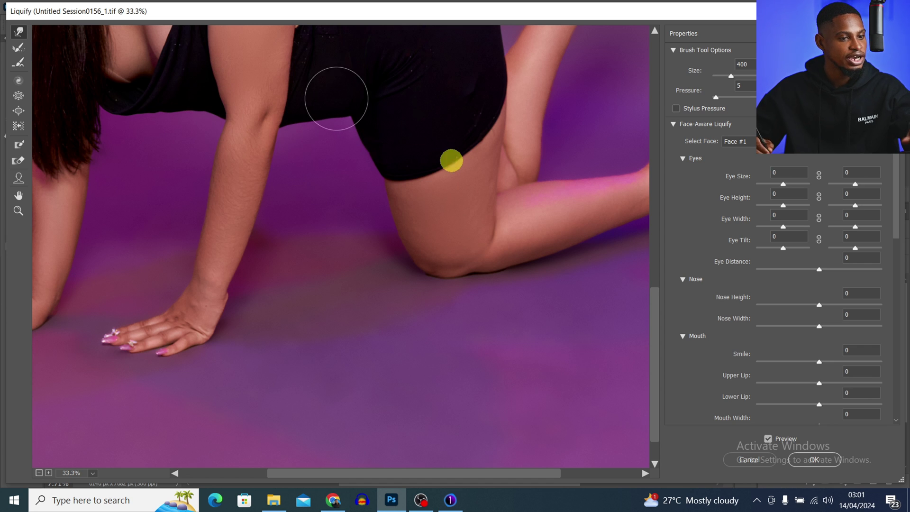
- Compare the warp with the original via Preview, zoom out, and commit the Liquify edits
click(774, 439)
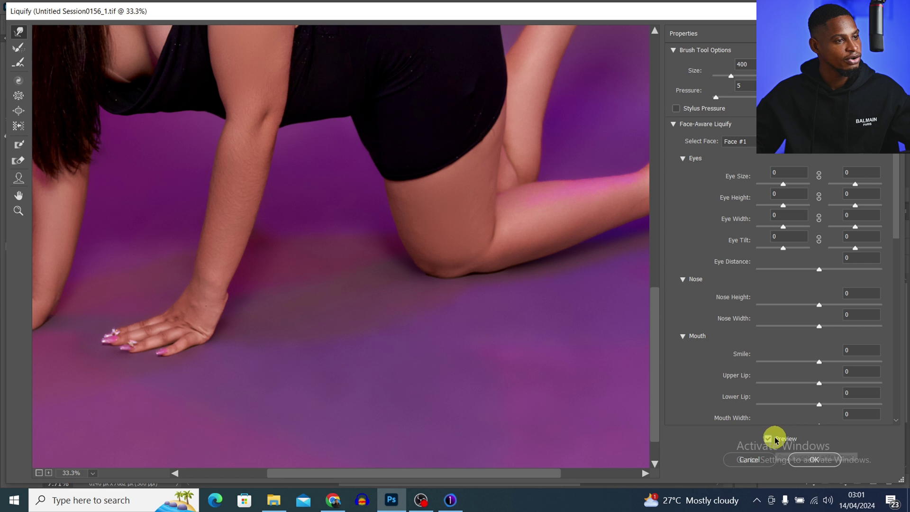
click(776, 440)
click(776, 439)
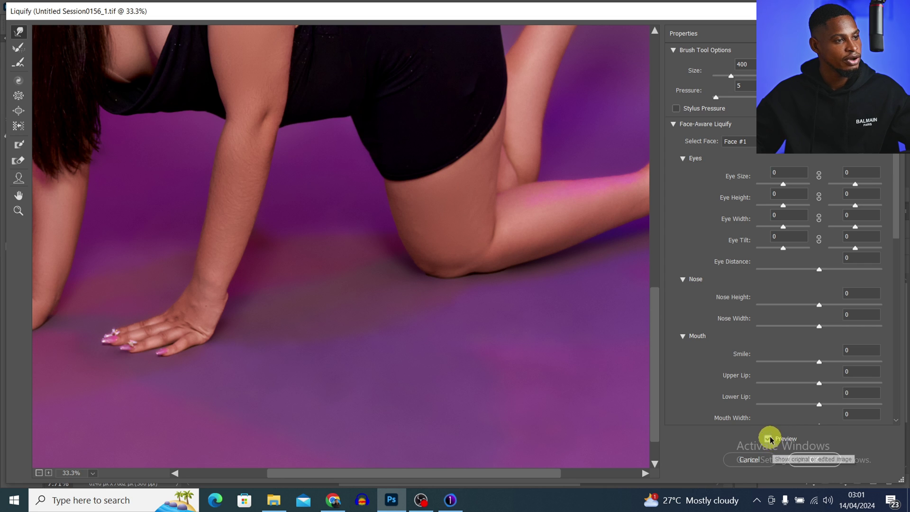
key(z)
alt+click(401, 259)
alt+click(393, 260)
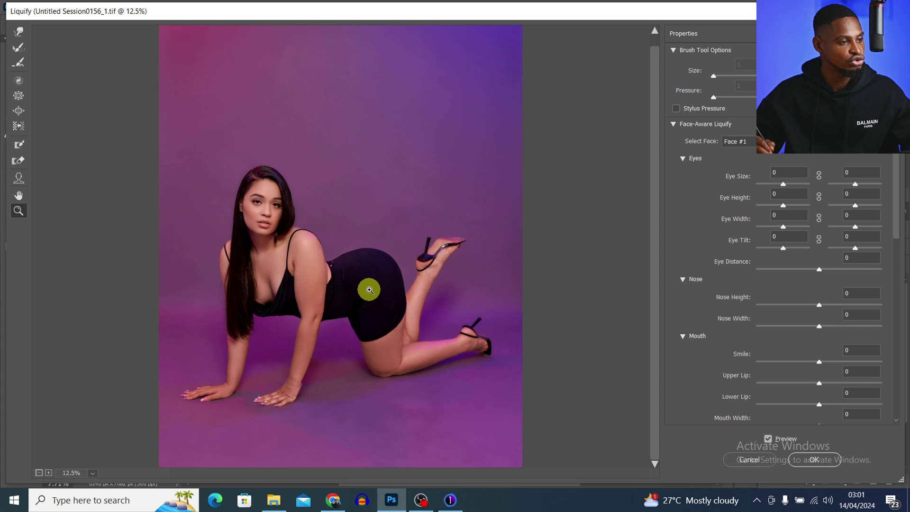
key(ctrl)
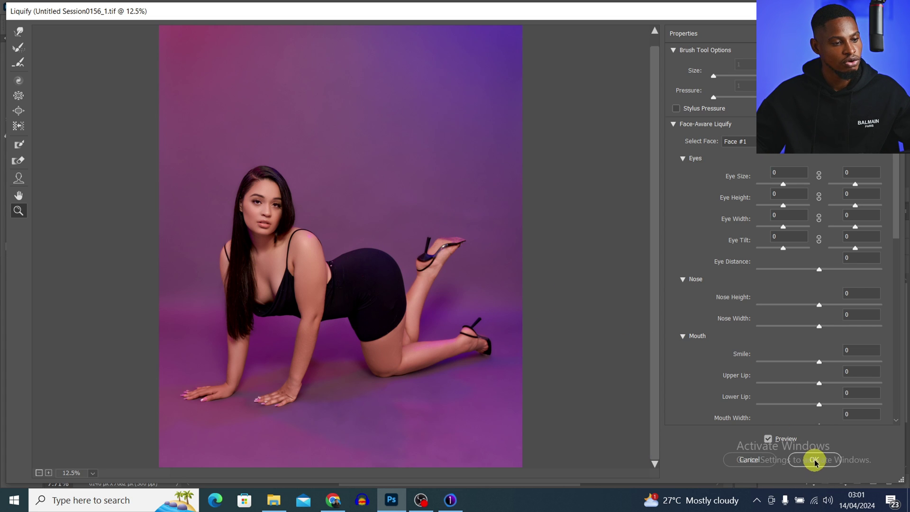
click(773, 439)
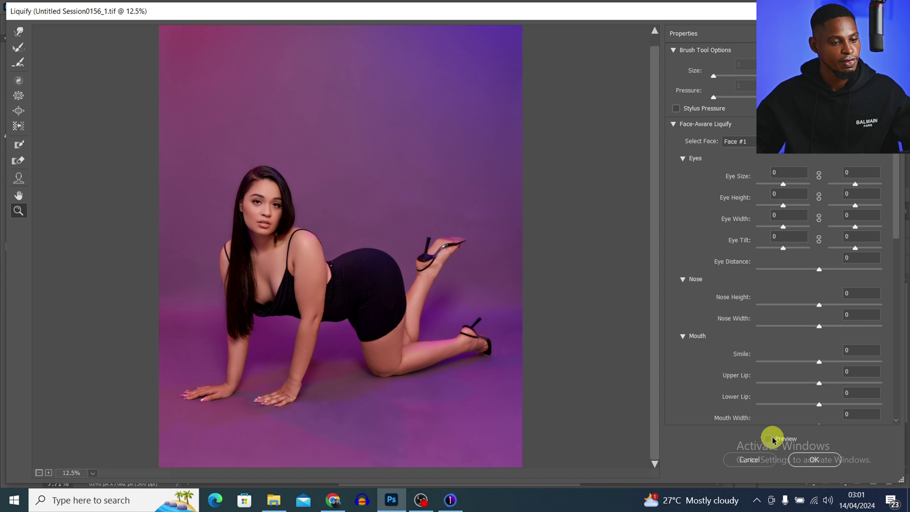
click(771, 439)
key(ctrl)
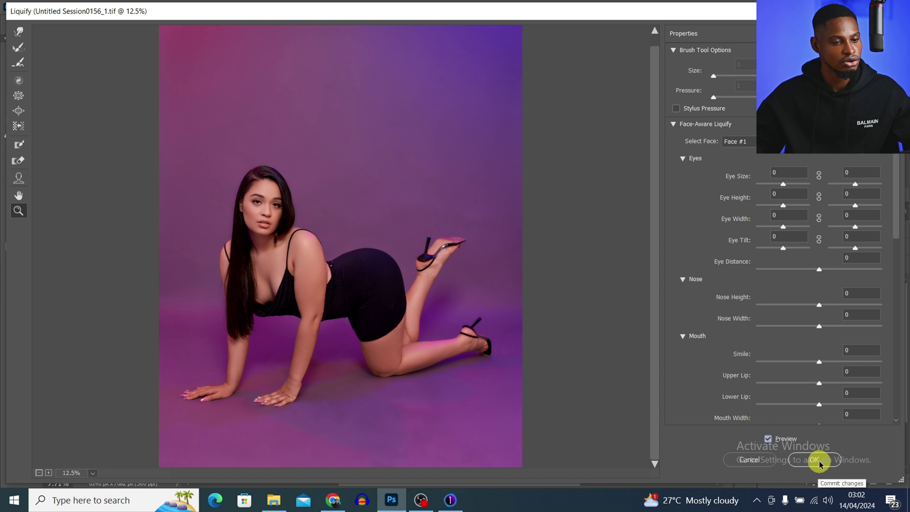
click(821, 461)
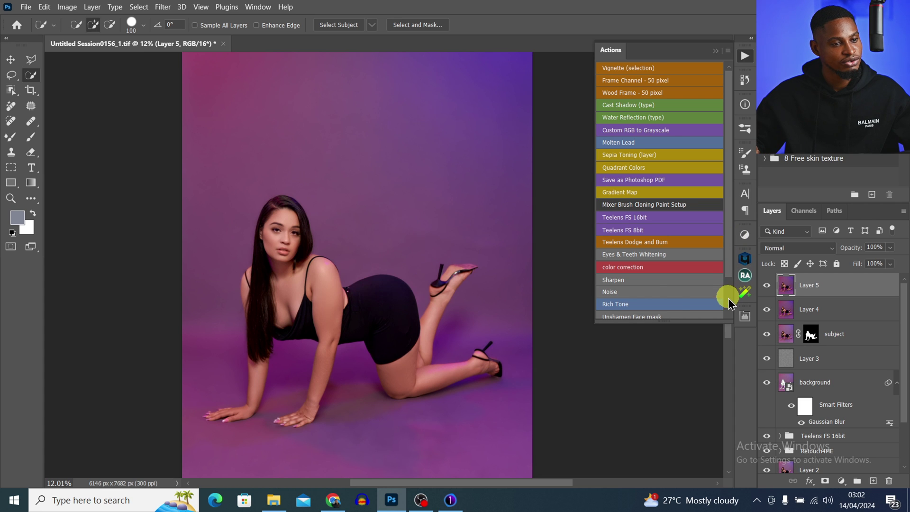
- Add a Levels adjustment layer with input levels 3, 0.96 and 227
scroll(731, 304, down, 3)
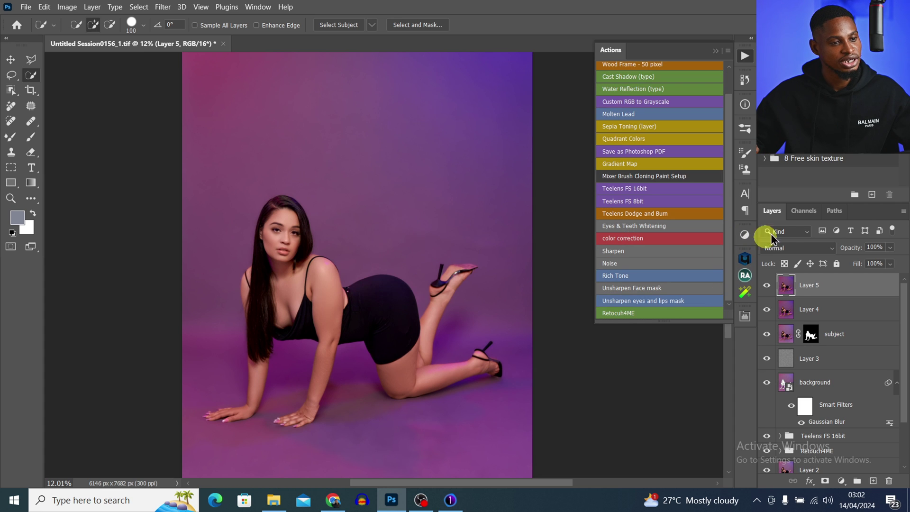
click(745, 234)
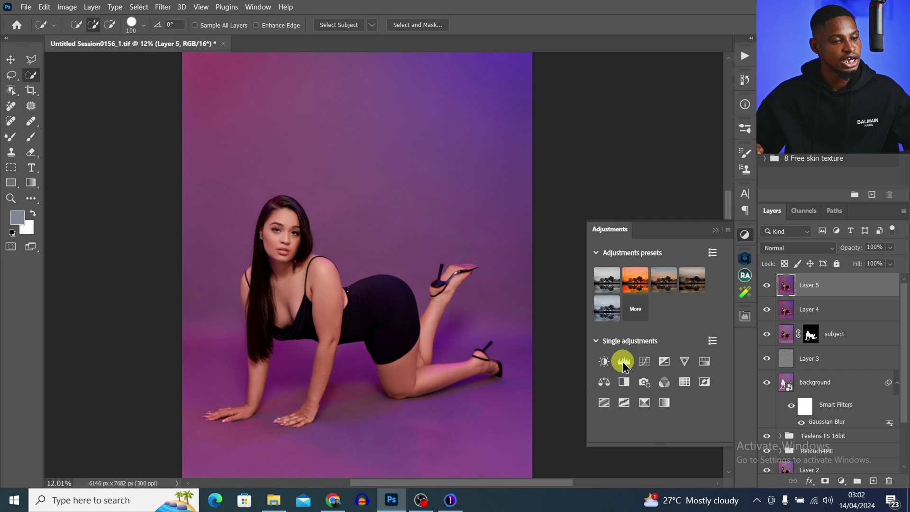
click(623, 361)
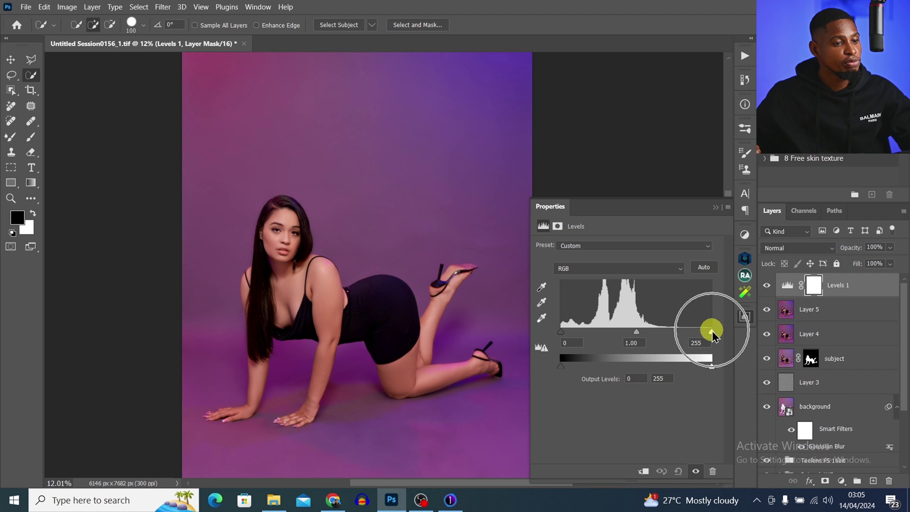
mouse_move(704, 332)
mouse_down()
mouse_move(713, 332)
mouse_move(705, 334)
mouse_up()
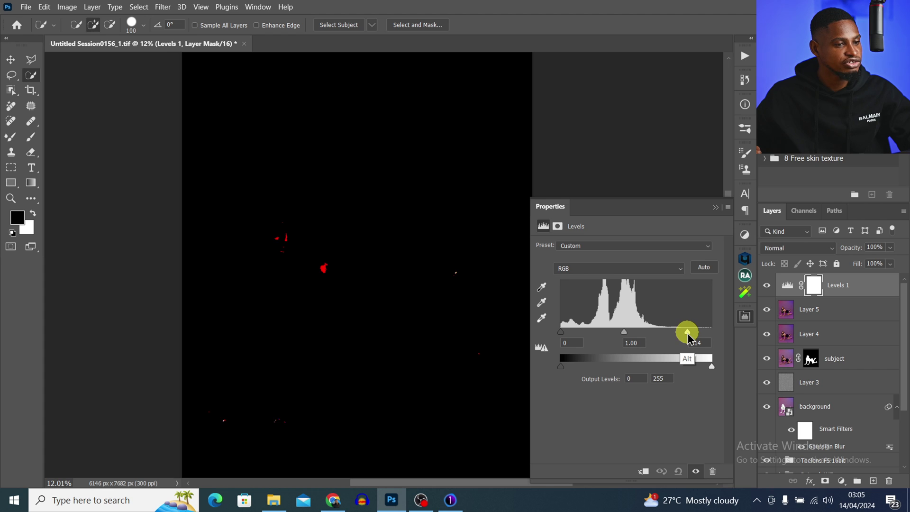
drag(691, 333, 693, 331)
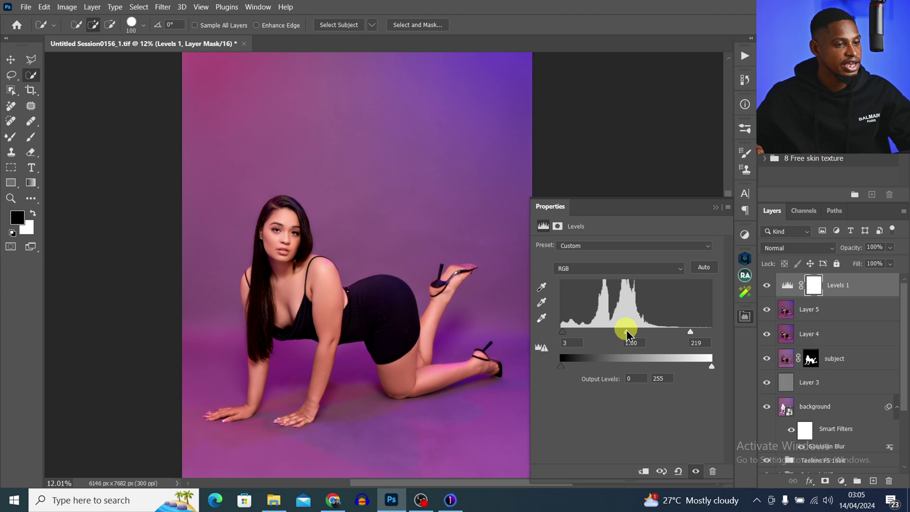
drag(627, 335, 629, 334)
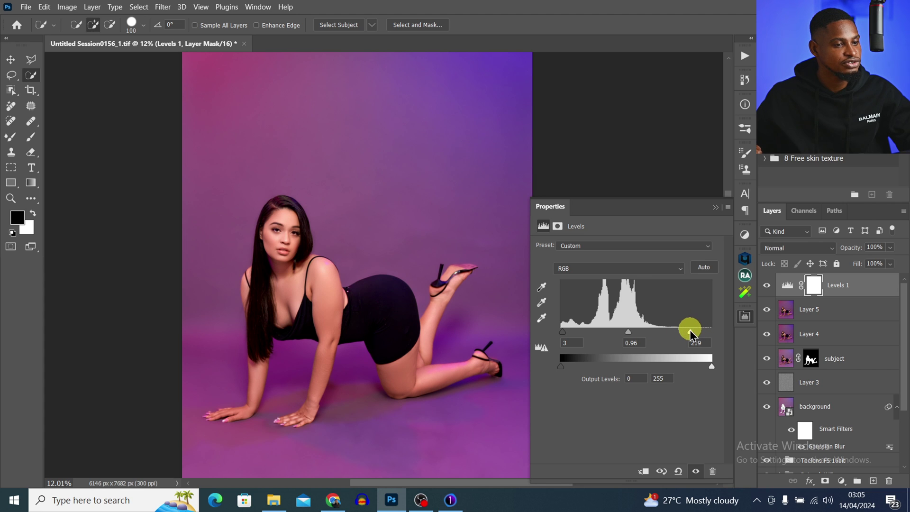
drag(697, 334, 698, 334)
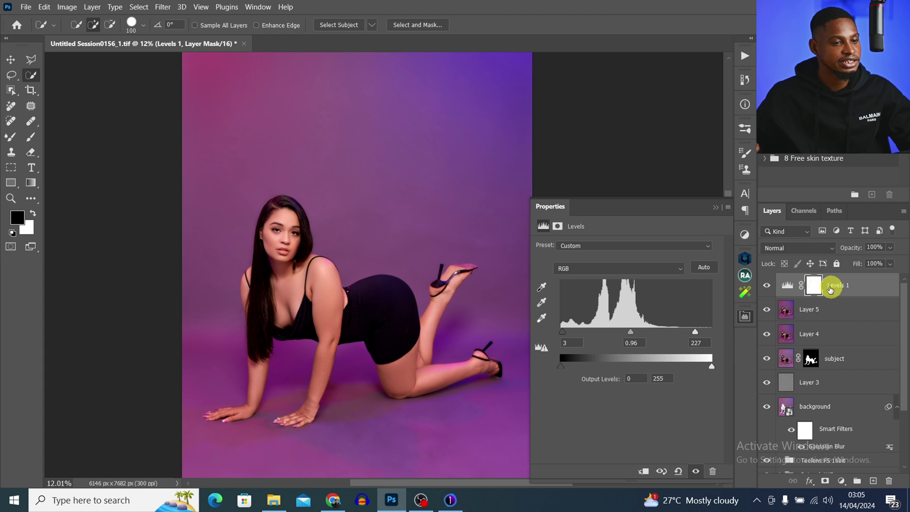
- Toggle the Levels 1 layer off and on to compare before and after
click(768, 286)
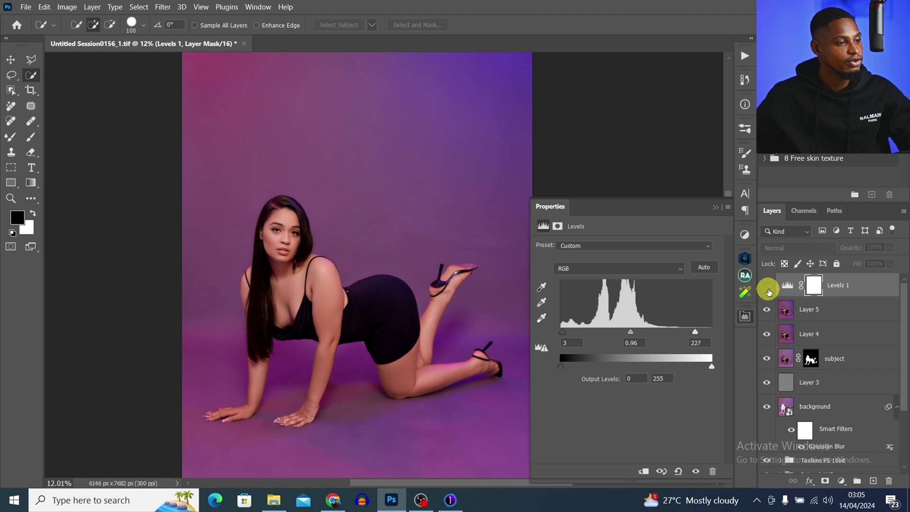
click(767, 287)
click(769, 287)
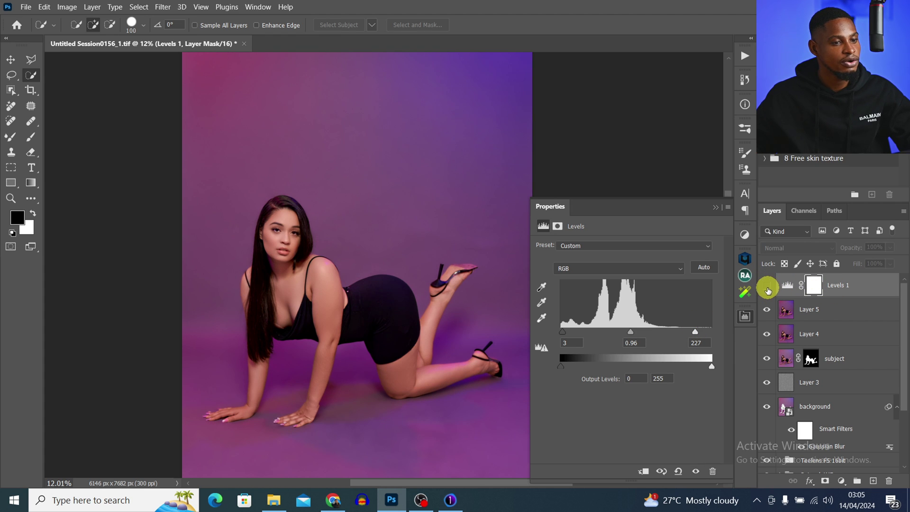
click(767, 287)
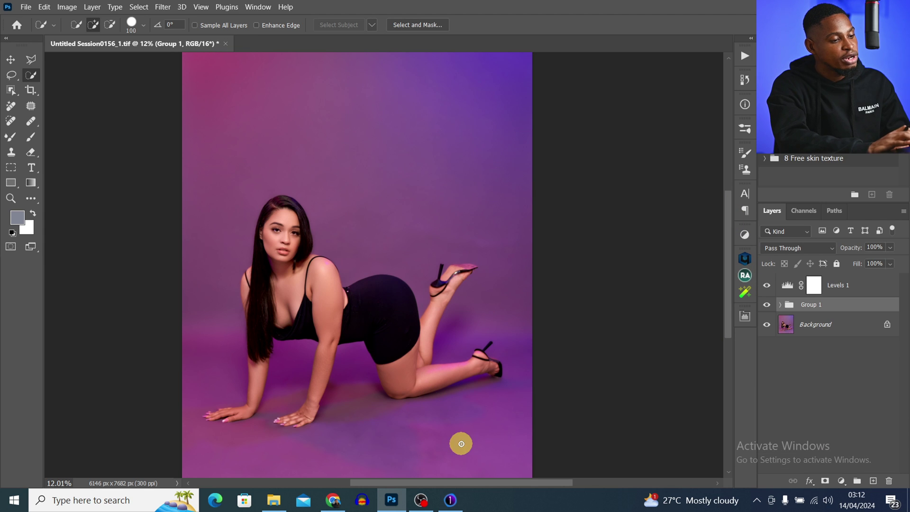
- In Capture One, fit the retouched Session0156_1.tif and original Session0156.ARW viewers to frame
click(453, 506)
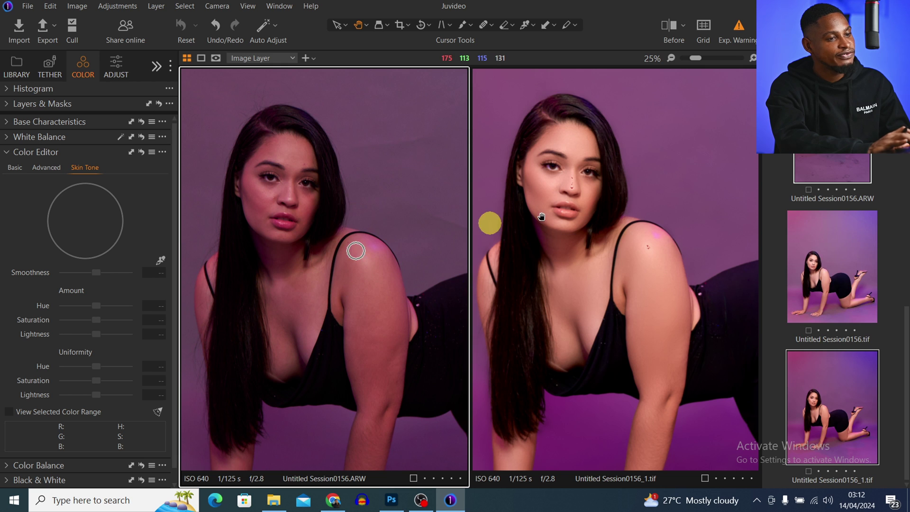
click(663, 217)
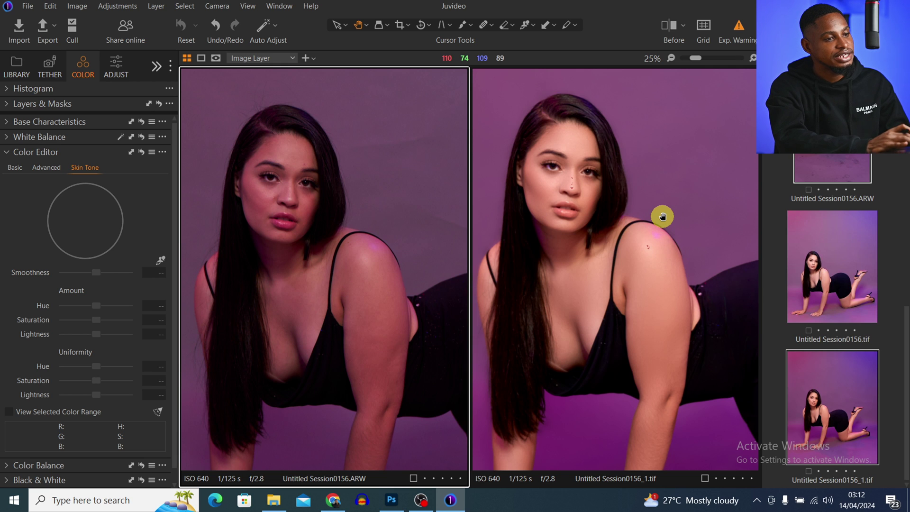
click(663, 216)
click(283, 256)
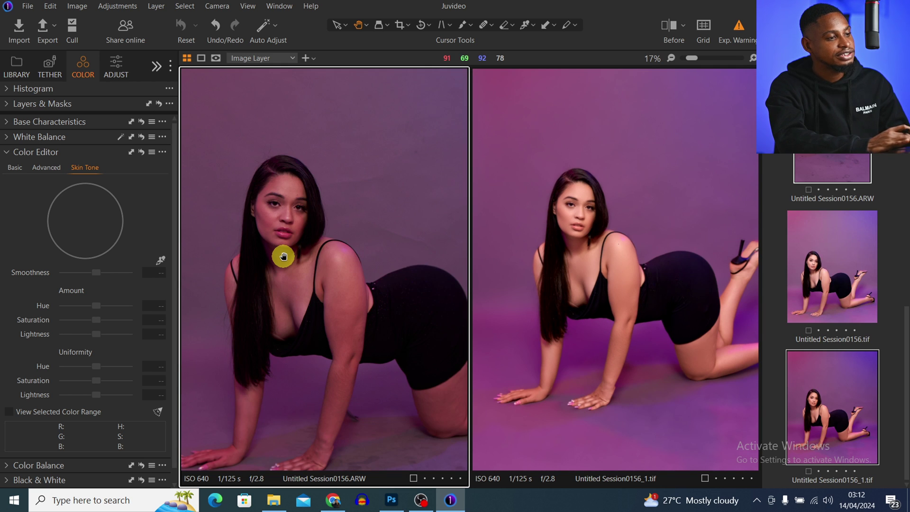